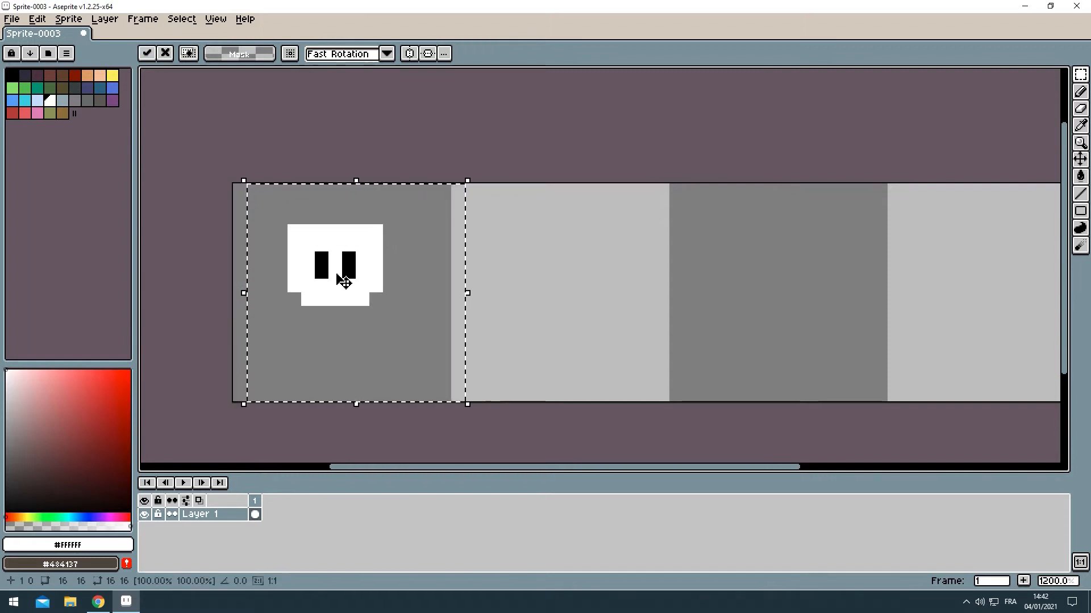
Deselect the first cell and pick the eyes' black as the Pencil colour
{"action": "left_click", "coordinate": [540, 245]}
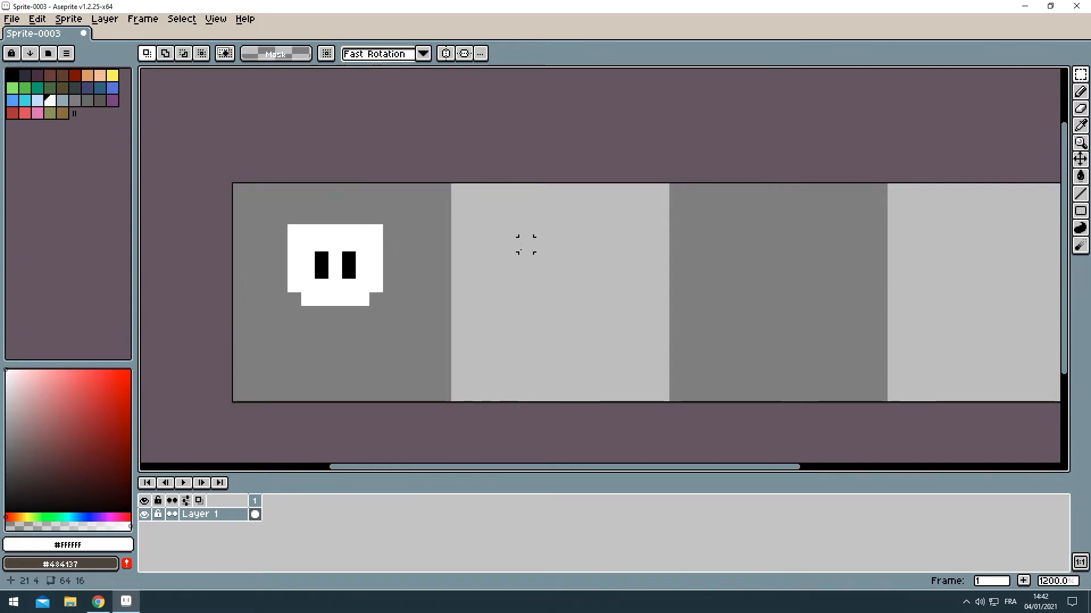
{"action": "key", "text": "b"}
{"action": "left_click", "coordinate": [324, 261], "text": "alt"}
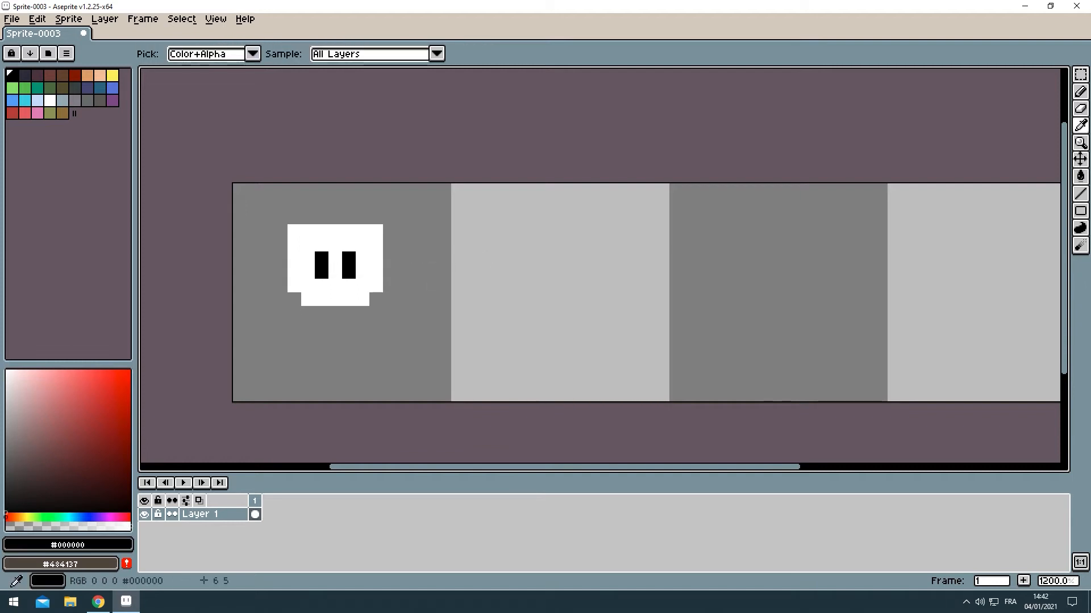
{"action": "scroll", "coordinate": [323, 261], "scroll_direction": "up", "scroll_amount": 1}
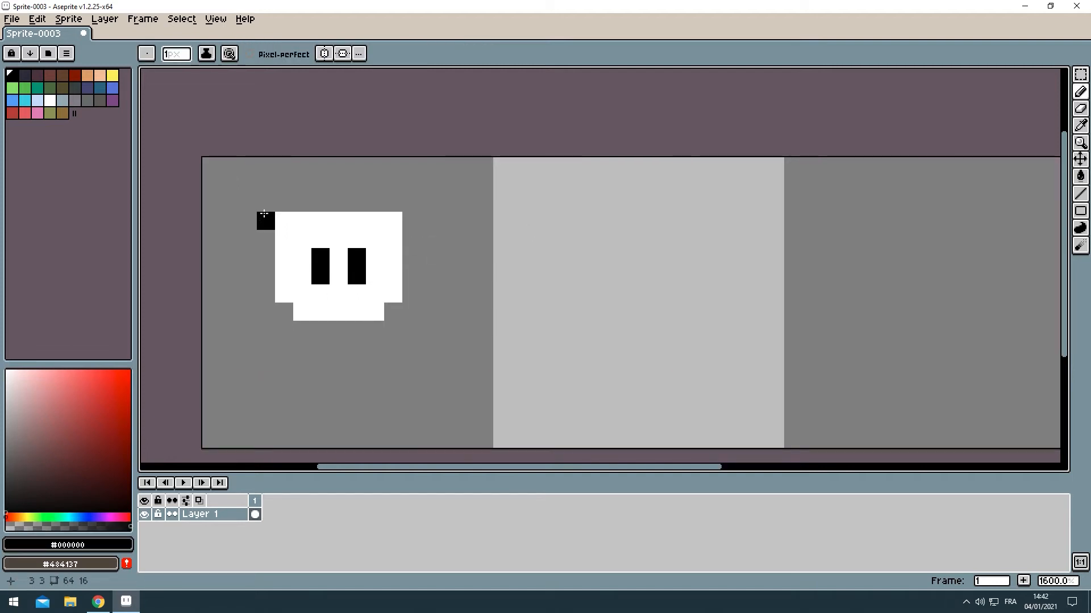
{"action": "key", "text": "ctrl+z"}
{"action": "left_click", "coordinate": [299, 214]}
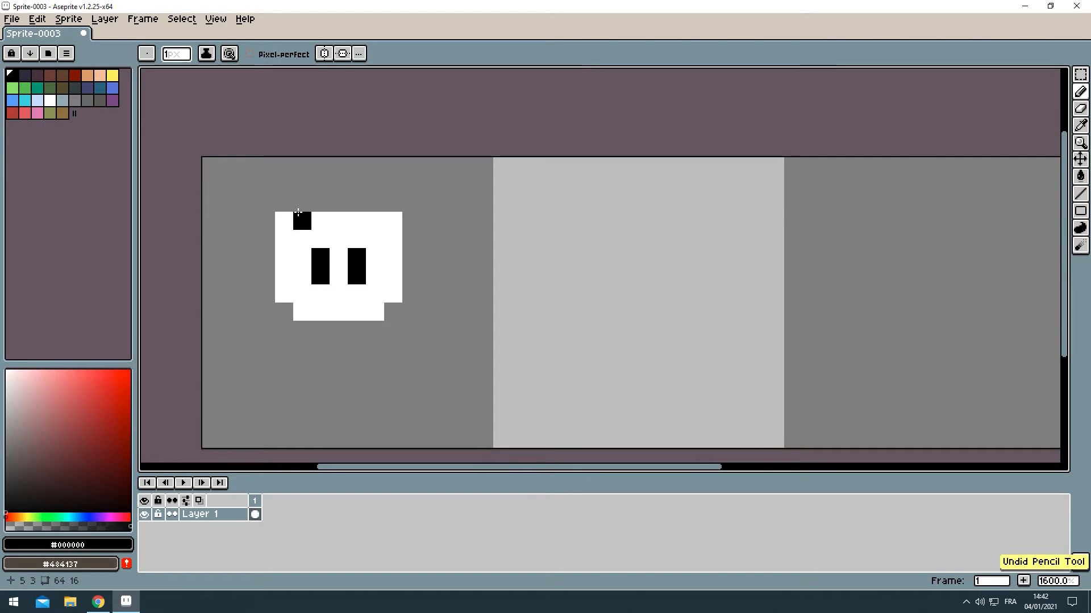
{"action": "key", "text": "ctrl+z"}
{"action": "left_click", "coordinate": [726, 250]}
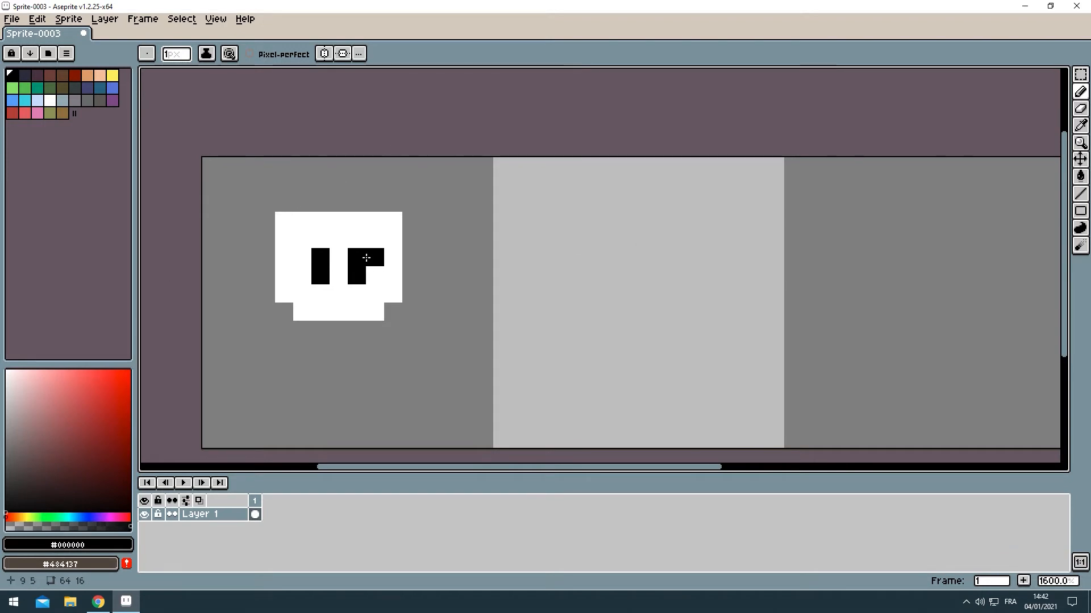
Outline the white head by applying the Convolution Matrix effect with the outline-transparent-layer-(square) preset
{"action": "left_click", "coordinate": [37, 19]}
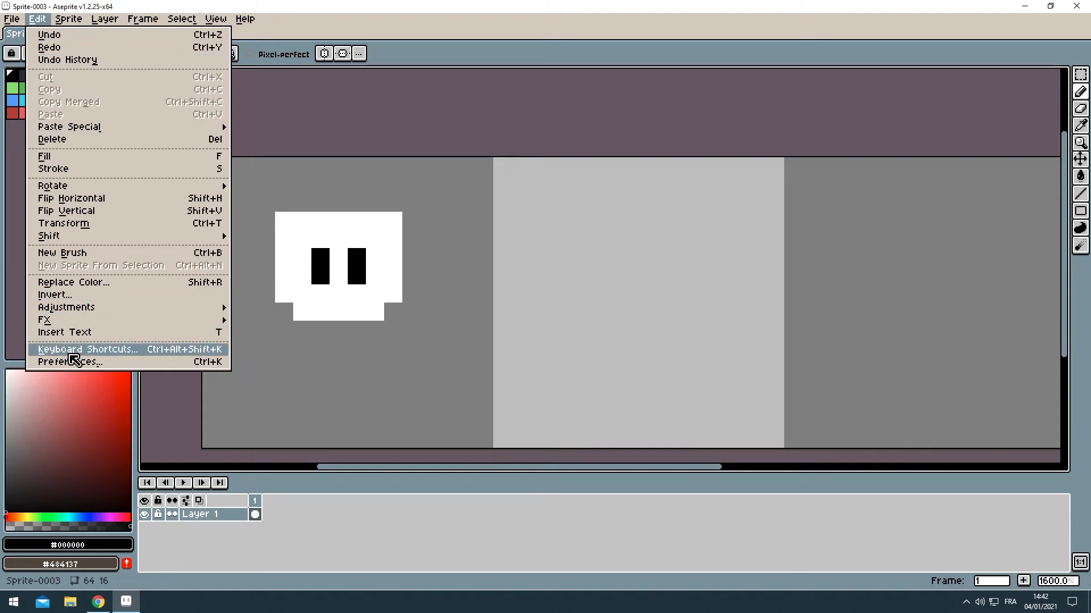
{"action": "mouse_move", "coordinate": [108, 322]}
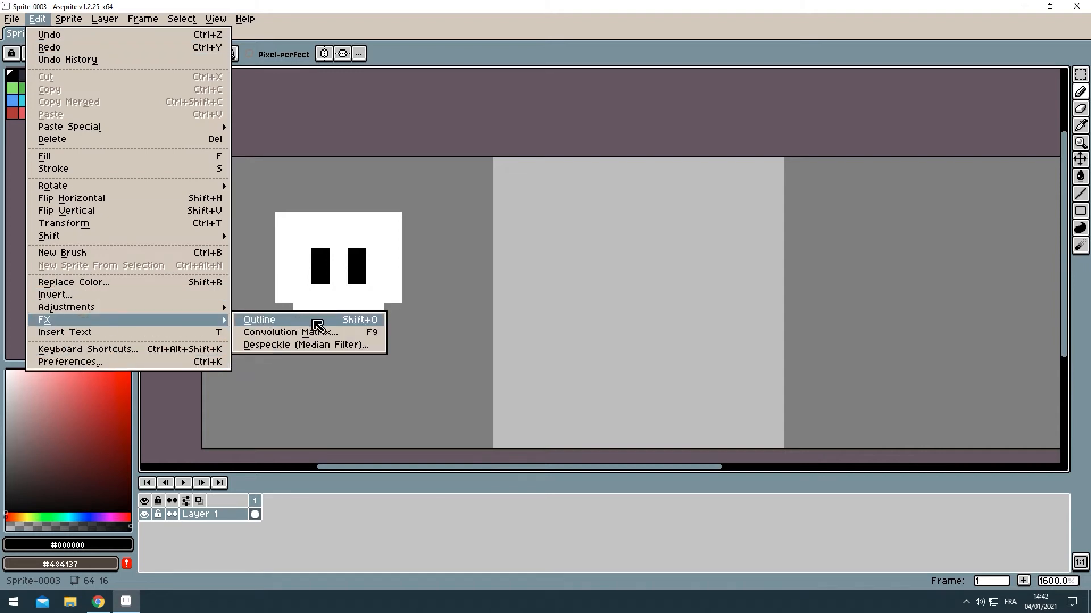
{"action": "left_click", "coordinate": [313, 337]}
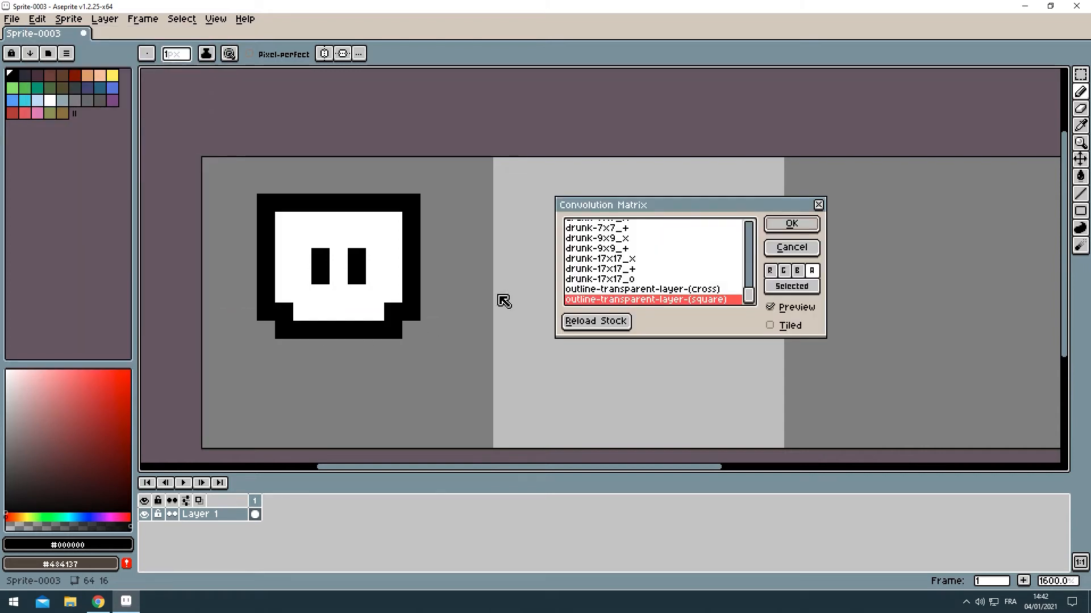
{"action": "left_click", "coordinate": [710, 290]}
{"action": "left_click", "coordinate": [674, 300]}
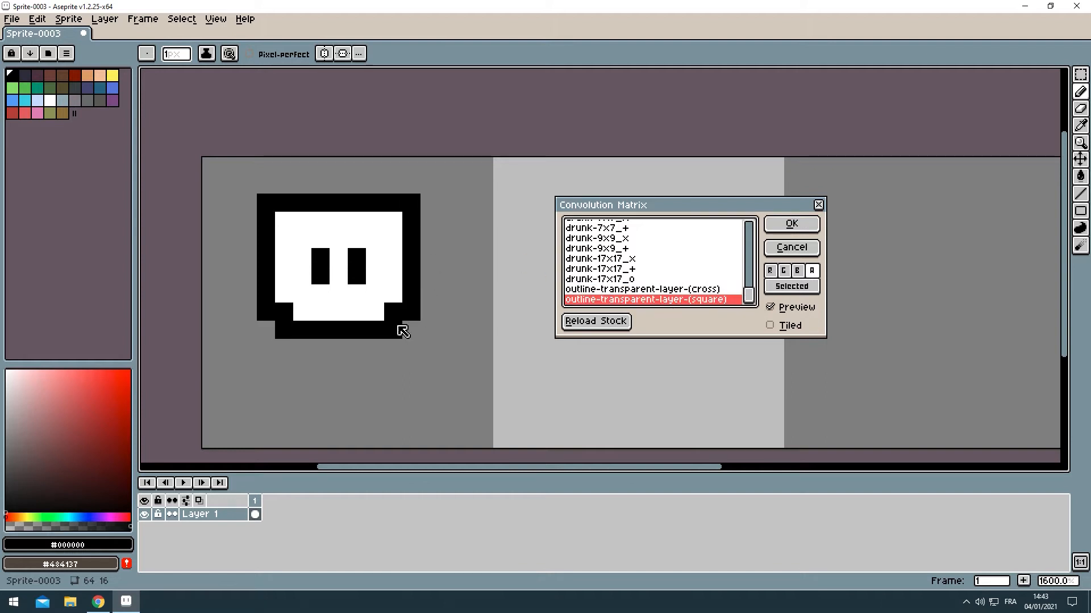
{"action": "left_click", "coordinate": [791, 226]}
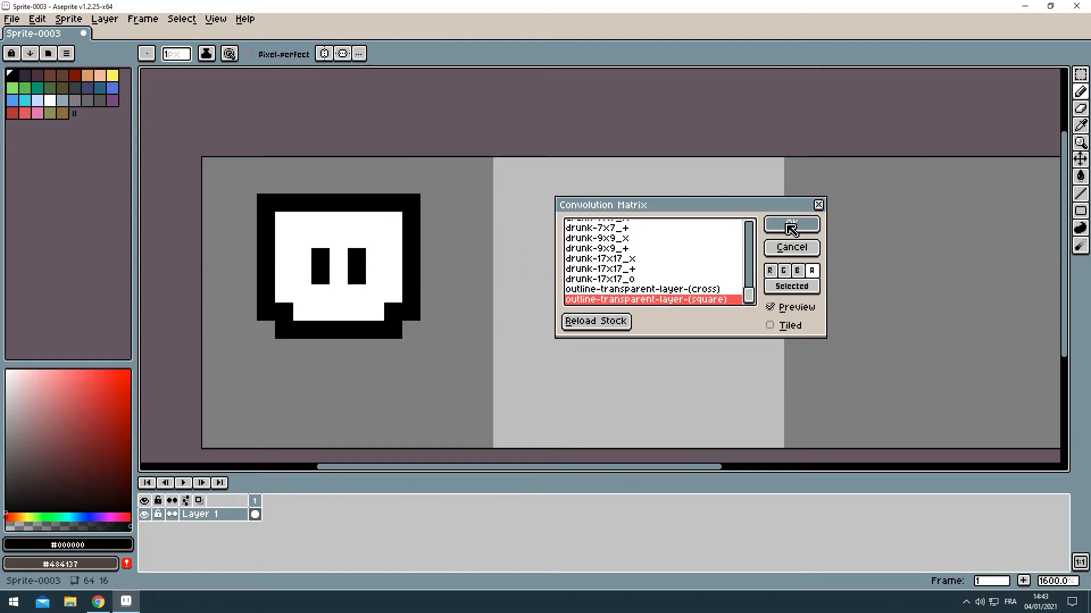
Select the first 16 by 16 cell, shift the outlined head down one pixel, and deselect it
{"action": "left_click_drag", "start_coordinate": [340, 327], "coordinate": [407, 334]}
{"action": "scroll", "coordinate": [569, 174], "scroll_direction": "down", "scroll_amount": 2}
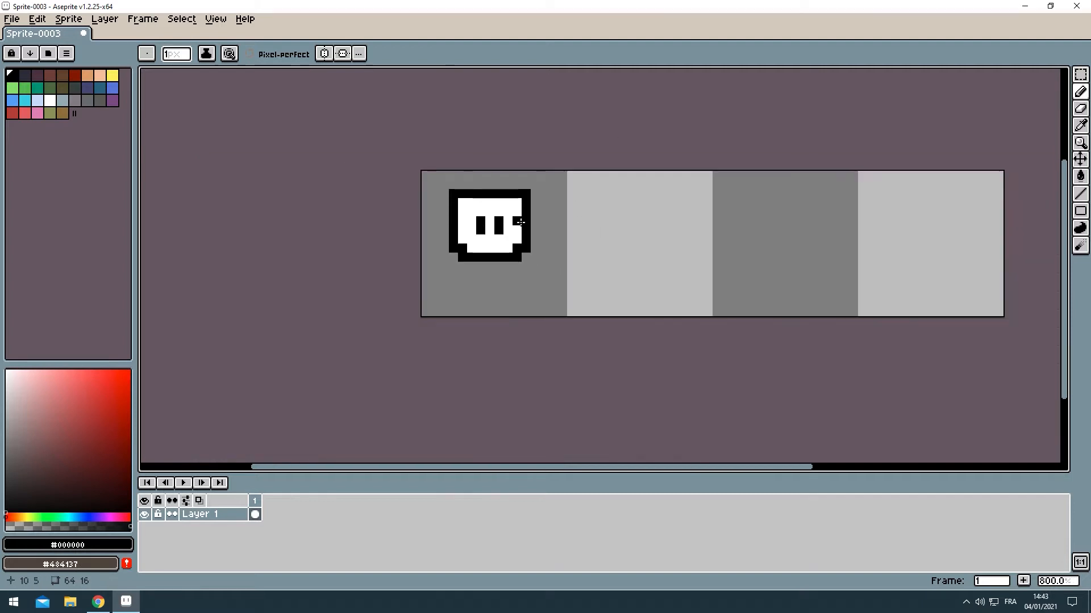
{"action": "scroll", "coordinate": [443, 254], "scroll_direction": "up", "scroll_amount": 2}
{"action": "left_click", "coordinate": [1081, 74]}
{"action": "double_click", "coordinate": [524, 213]}
{"action": "left_click_drag", "start_coordinate": [523, 212], "coordinate": [523, 213]}
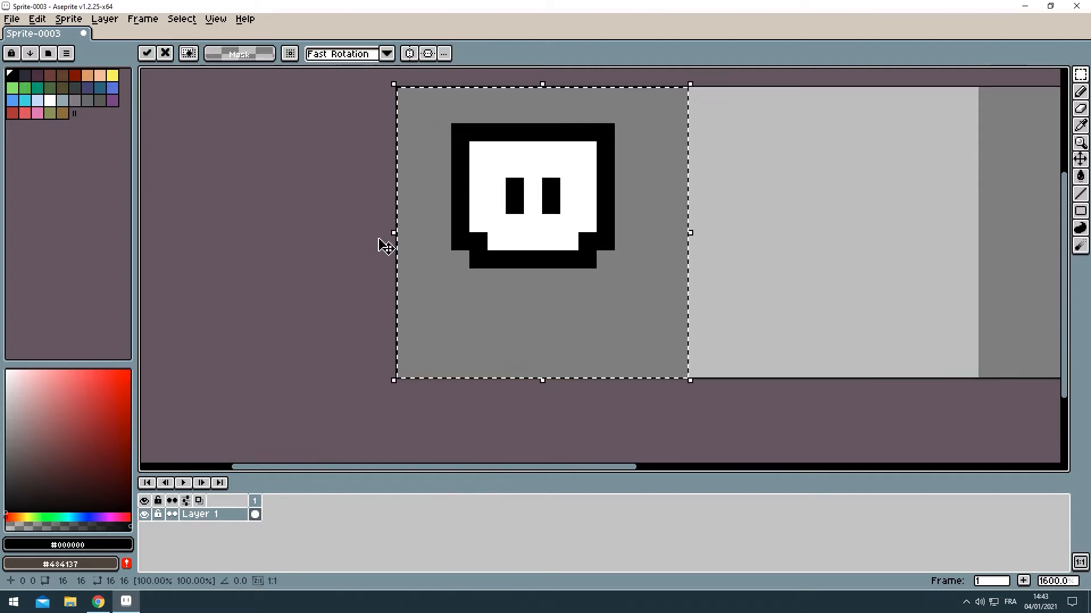
{"action": "key", "text": "ctrl+d"}
{"action": "double_click", "coordinate": [329, 261]}
{"action": "mouse_move", "coordinate": [517, 153]}
{"action": "left_mouse_down"}
{"action": "mouse_move", "coordinate": [329, 261]}
{"action": "mouse_move", "coordinate": [467, 252]}
{"action": "left_mouse_up"}
{"action": "key", "text": "Down"}
{"action": "key", "text": "ctrl+d"}
Draw a black hood above the head, narrowing to five pixels wide, with filled upper face corners and a one-pixel peak mid-forehead
{"action": "scroll", "coordinate": [265, 215], "scroll_direction": "up", "scroll_amount": 1}
{"action": "key", "text": "b"}
{"action": "left_click_drag", "start_coordinate": [328, 224], "coordinate": [440, 230]}
{"action": "left_click", "coordinate": [303, 310]}
{"action": "left_click", "coordinate": [476, 312]}
{"action": "left_click", "coordinate": [384, 309]}
{"action": "left_click_drag", "start_coordinate": [440, 346], "coordinate": [441, 259]}
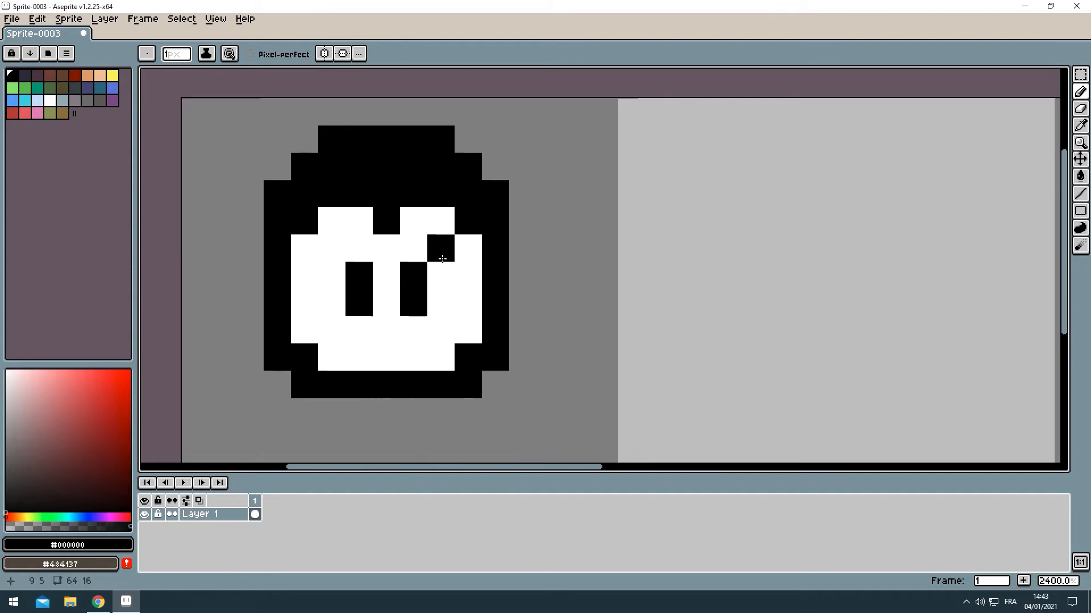
Select the first cell, move the hooded head up one pixel, and deselect it
{"action": "key", "text": "m"}
{"action": "double_click", "coordinate": [333, 303]}
{"action": "key", "text": "Up"}
{"action": "key", "text": "ctrl+d"}
Recolour the black hood outline and both eyes with the dark blue palette colour #222034 using the Paint Bucket
{"action": "scroll", "coordinate": [681, 176], "scroll_direction": "down", "scroll_amount": 1}
{"action": "left_click_drag", "start_coordinate": [672, 183], "coordinate": [438, 232]}
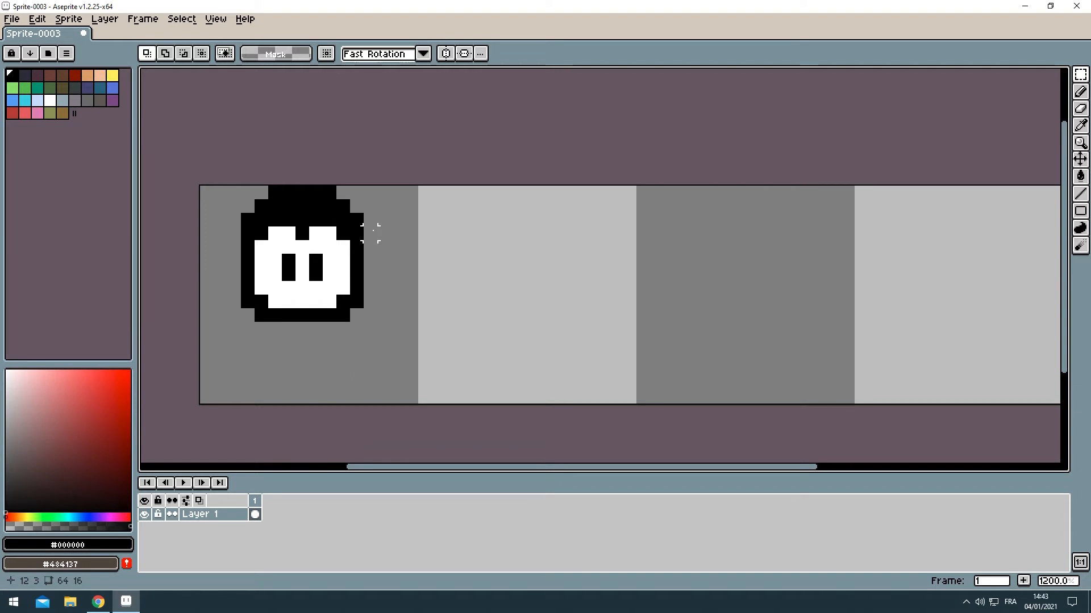
{"action": "mouse_move", "coordinate": [326, 248]}
{"action": "left_mouse_down"}
{"action": "mouse_move", "coordinate": [373, 246]}
{"action": "mouse_move", "coordinate": [427, 215]}
{"action": "left_mouse_up"}
{"action": "key", "text": "b"}
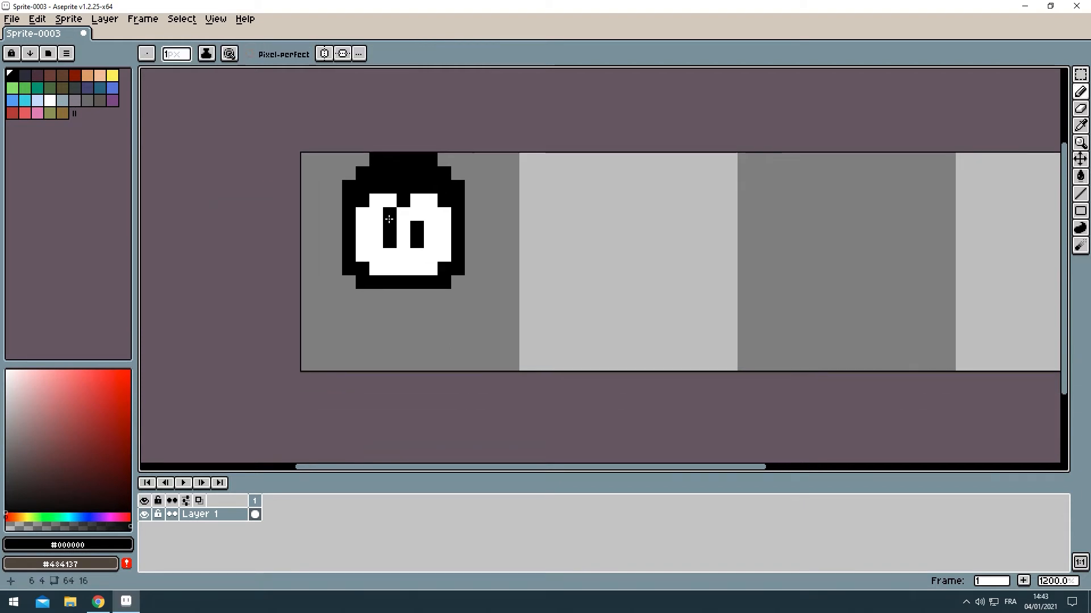
{"action": "scroll", "coordinate": [400, 190], "scroll_direction": "up", "scroll_amount": 2}
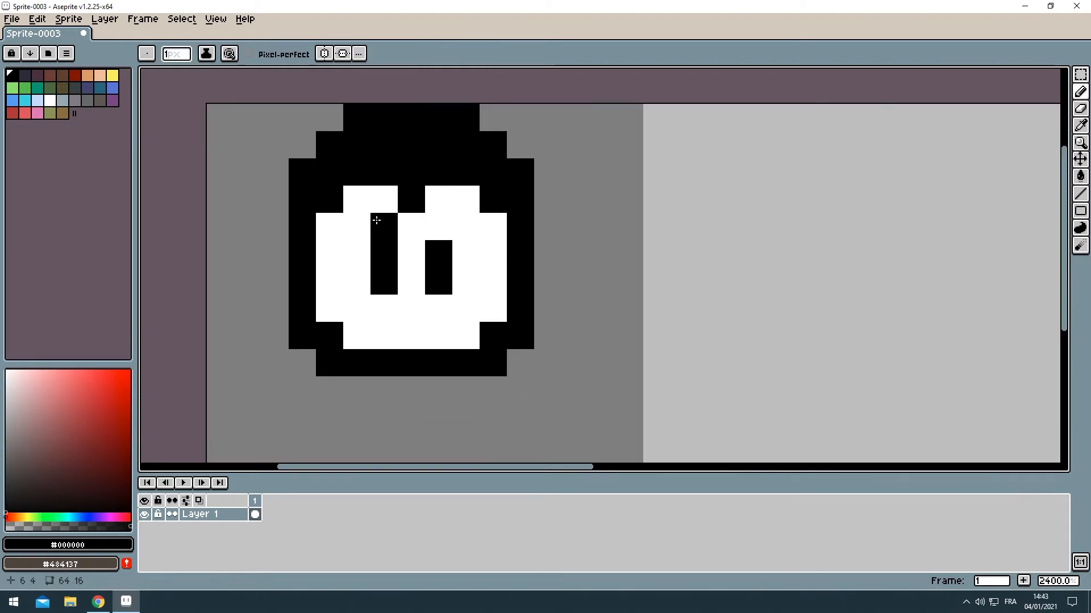
{"action": "left_click", "coordinate": [26, 76]}
{"action": "key", "text": "g"}
{"action": "left_click", "coordinate": [420, 165]}
{"action": "left_click", "coordinate": [387, 267]}
{"action": "left_click", "coordinate": [439, 267]}
{"action": "key", "text": "b"}
{"action": "scroll", "coordinate": [540, 227], "scroll_direction": "down", "scroll_amount": 3}
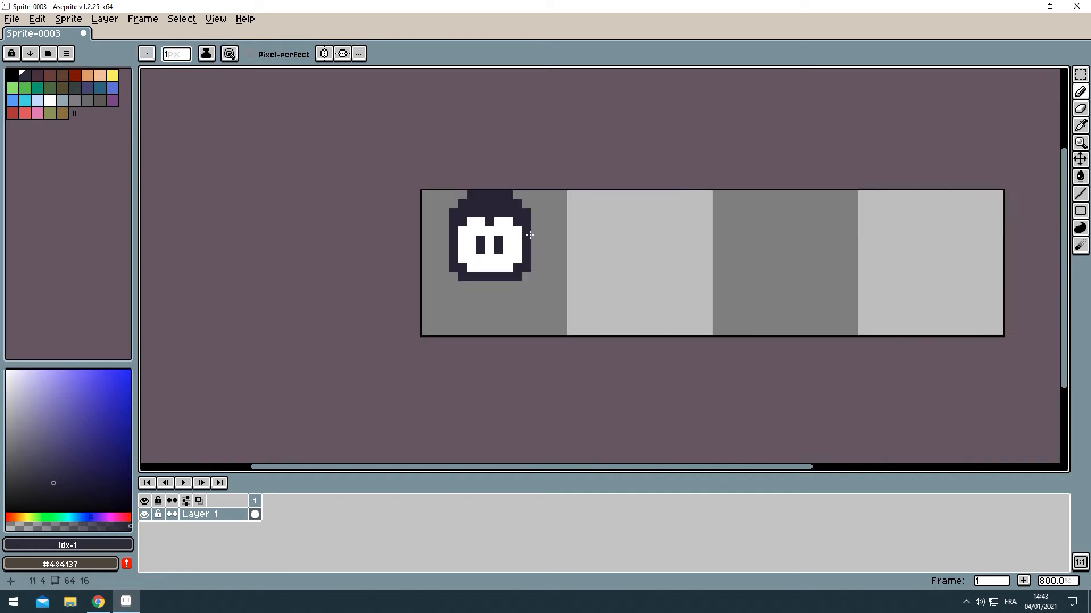
{"action": "scroll", "coordinate": [546, 225], "scroll_direction": "up", "scroll_amount": 2}
{"action": "left_click_drag", "start_coordinate": [474, 223], "coordinate": [469, 237]}
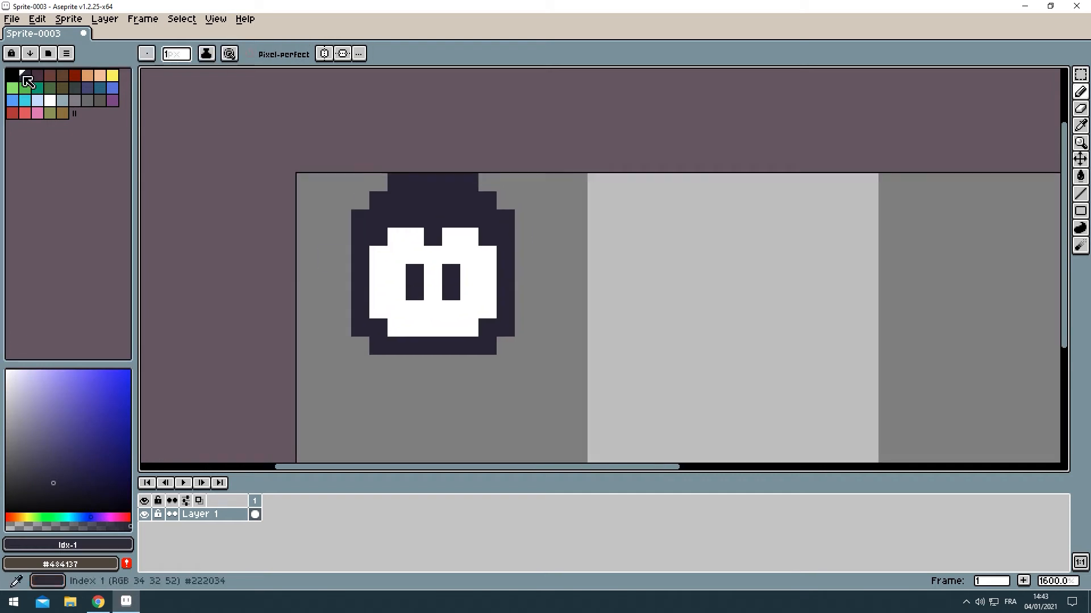
{"action": "left_click", "coordinate": [477, 251], "text": "alt"}
{"action": "left_click", "coordinate": [503, 293]}
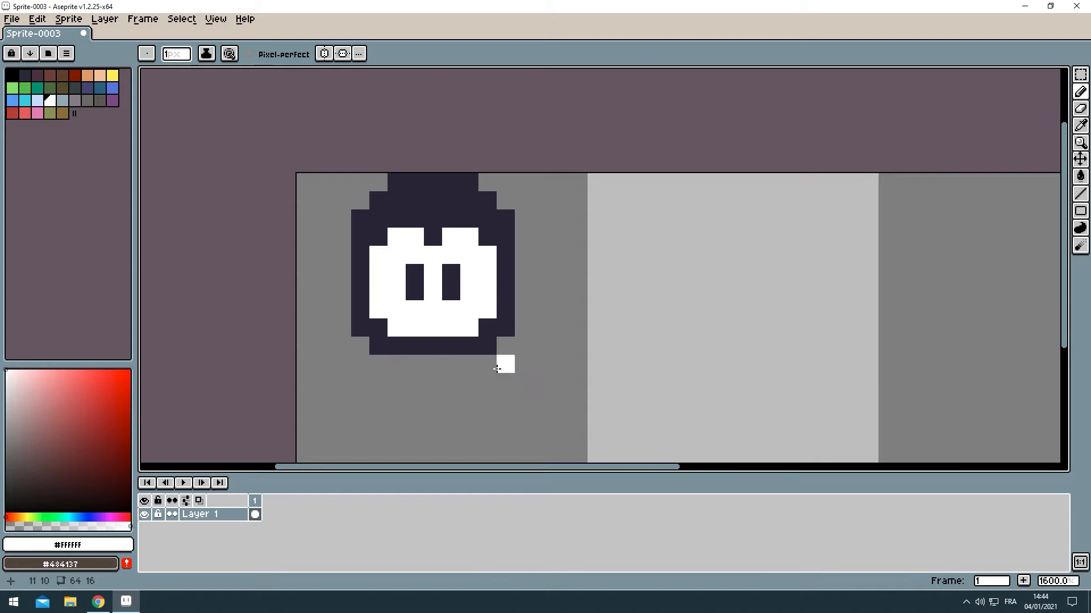
{"action": "key", "text": "ctrl+z"}
{"action": "left_click_drag", "start_coordinate": [505, 424], "coordinate": [506, 369]}
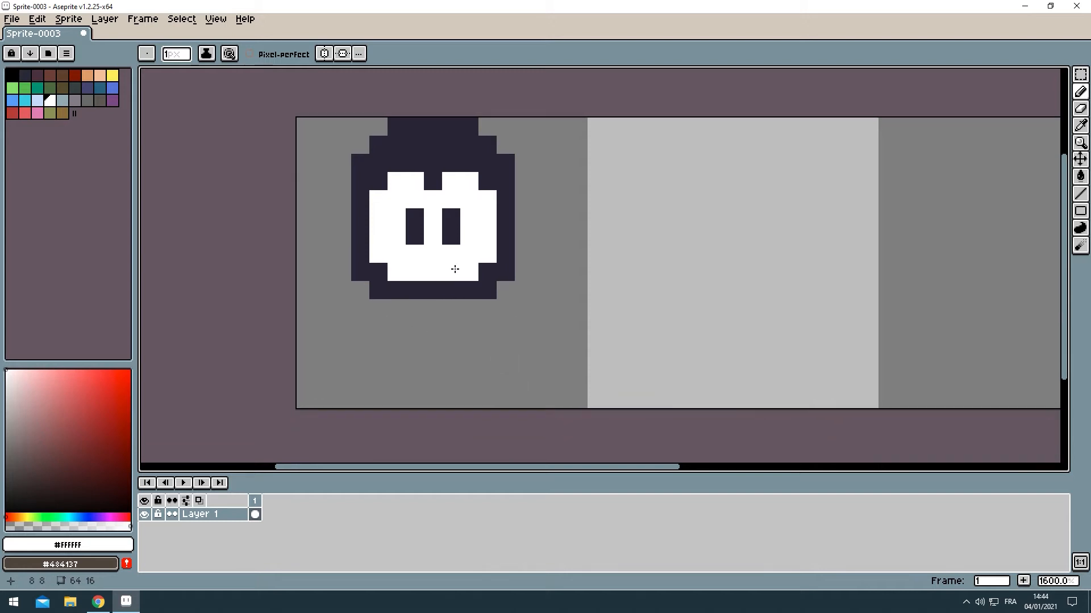
{"action": "left_click", "coordinate": [24, 74]}
{"action": "left_click", "coordinate": [350, 304]}
{"action": "left_click_drag", "start_coordinate": [348, 284], "coordinate": [348, 321]}
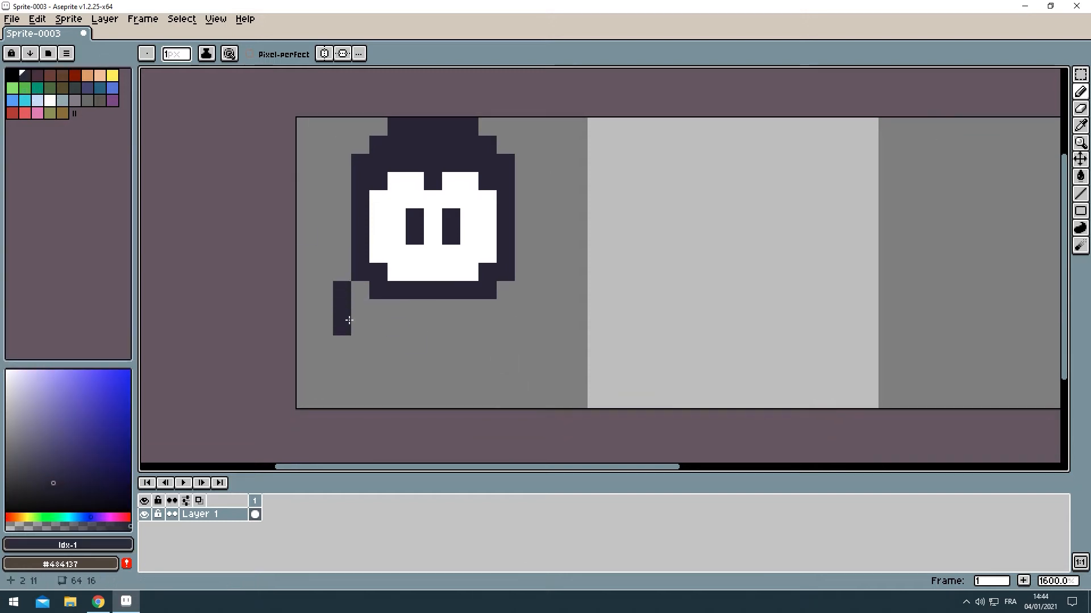
{"action": "key", "text": "ctrl+z"}
{"action": "key", "text": "ctrl+z"}
{"action": "key", "text": "ctrl+z"}
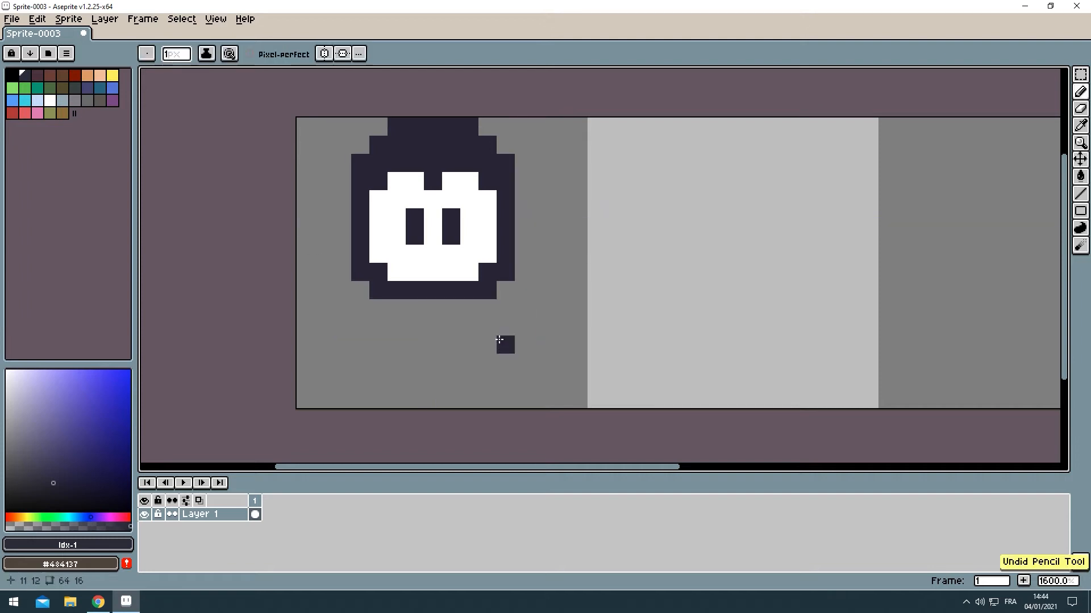
Draw a white torso below the head, tapering from five to three pixels wide, and outline it in #222034
{"action": "left_click", "coordinate": [50, 101]}
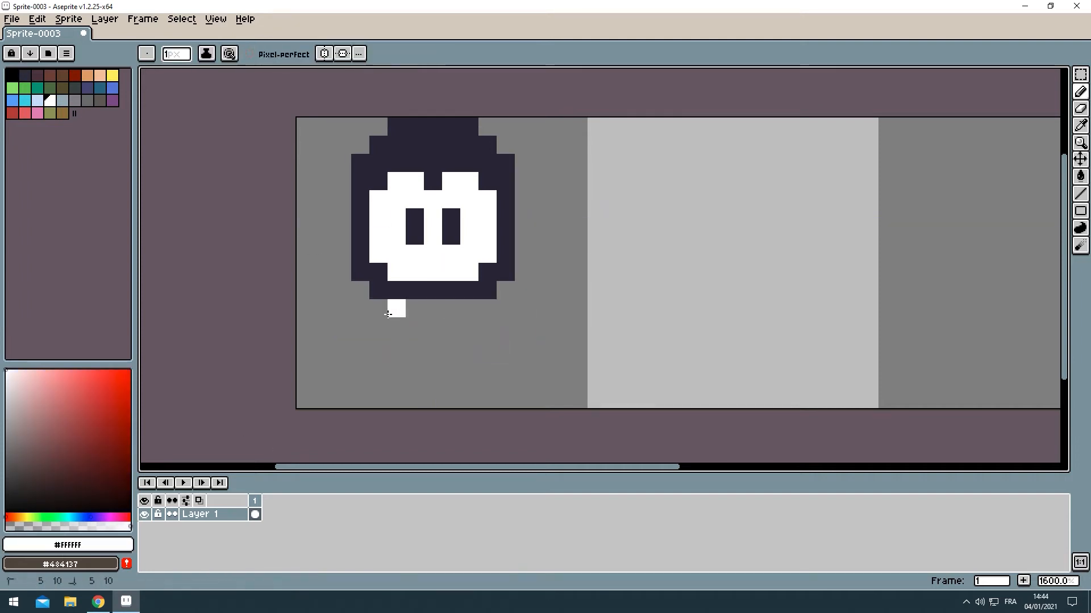
{"action": "left_click_drag", "start_coordinate": [388, 314], "coordinate": [409, 326]}
{"action": "left_click", "coordinate": [492, 292], "text": "alt"}
{"action": "left_click", "coordinate": [436, 319], "text": "alt"}
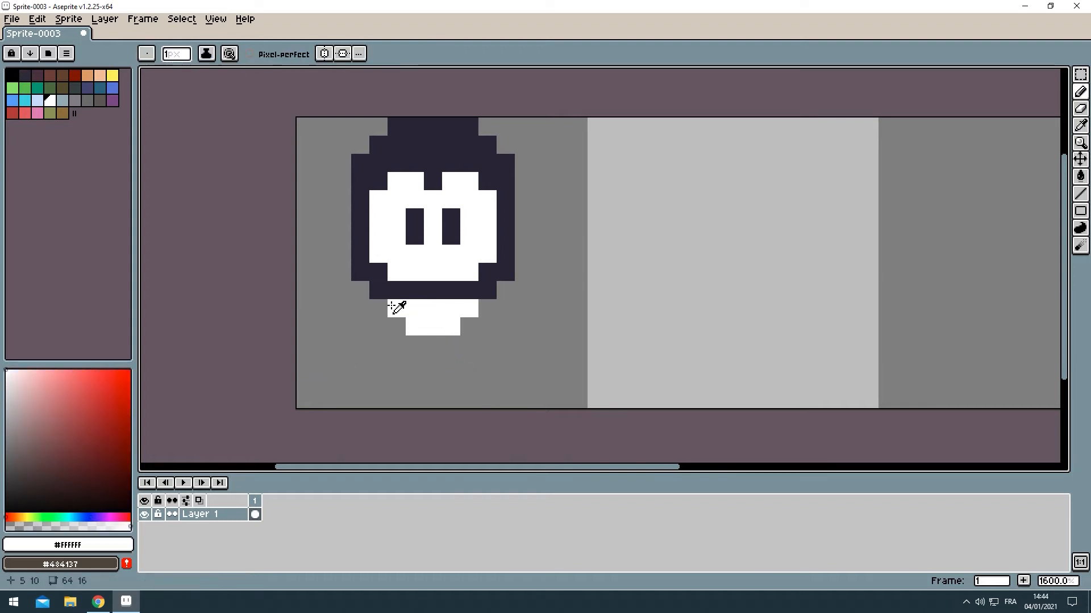
{"action": "left_click", "coordinate": [390, 310], "text": "alt"}
{"action": "left_click_drag", "start_coordinate": [396, 326], "coordinate": [415, 341]}
Draw the foot on the right of the torso in #222034 outline with a white interior two pixels wide
{"action": "scroll", "coordinate": [433, 253], "scroll_direction": "down", "scroll_amount": 1}
{"action": "scroll", "coordinate": [355, 317], "scroll_direction": "up", "scroll_amount": 2}
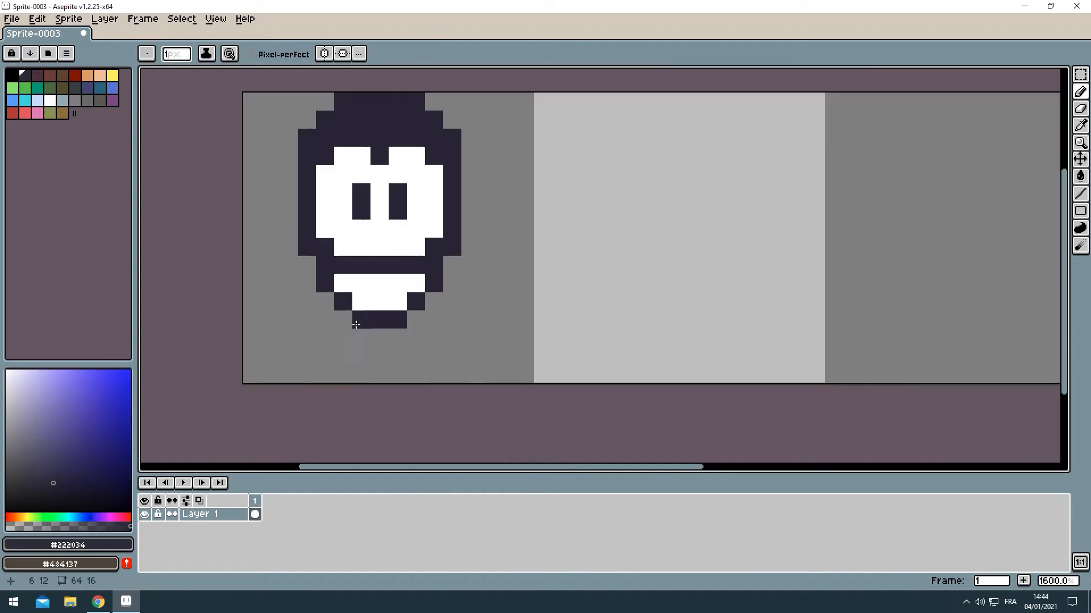
{"action": "left_click_drag", "start_coordinate": [430, 354], "coordinate": [467, 347]}
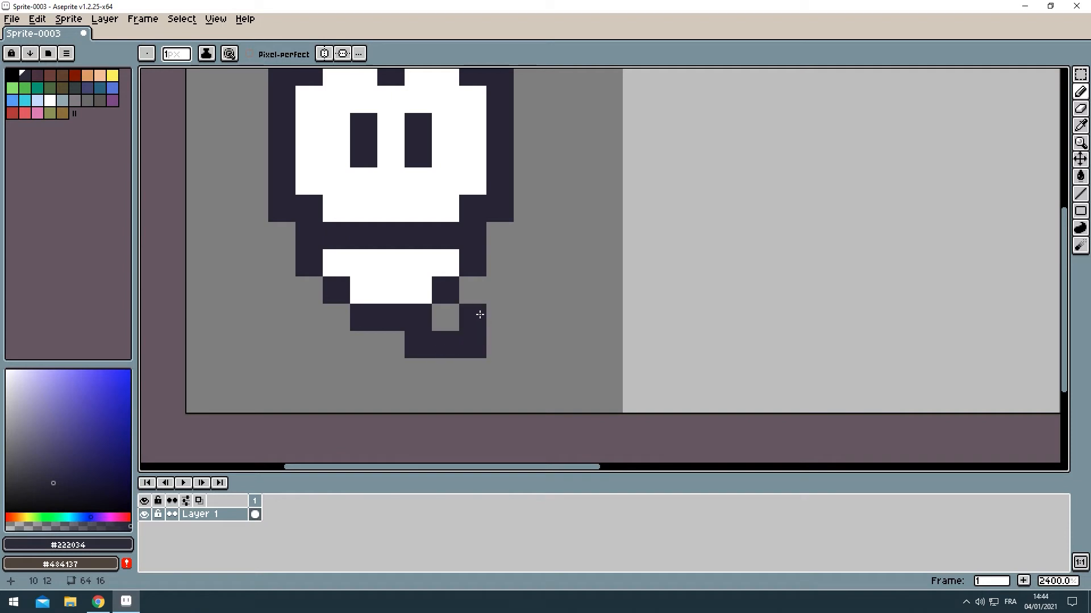
{"action": "left_click", "coordinate": [500, 345]}
{"action": "left_click", "coordinate": [490, 307]}
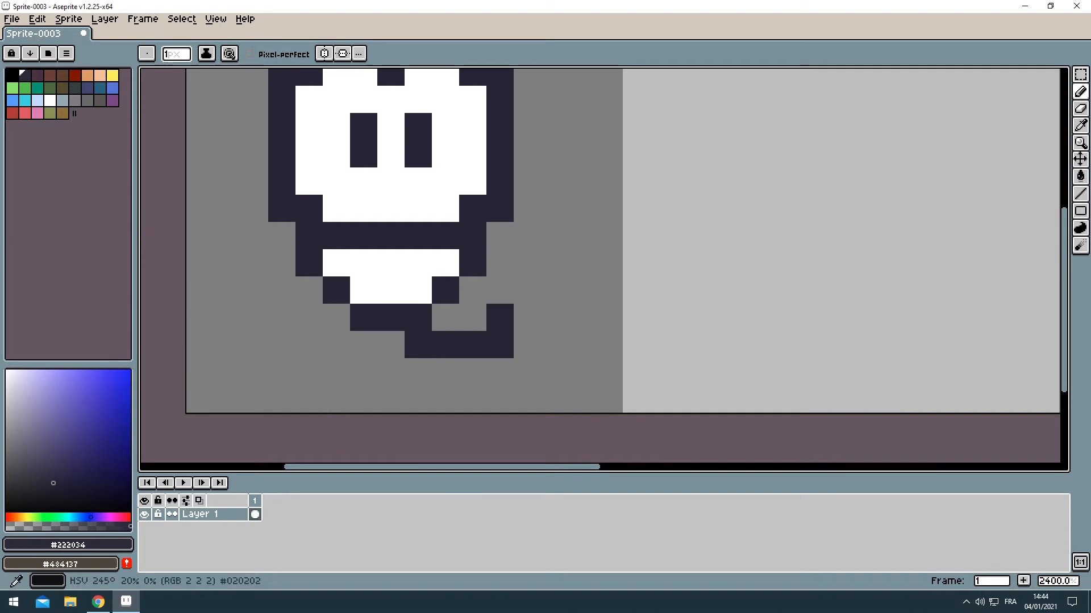
{"action": "left_click_drag", "start_coordinate": [522, 321], "coordinate": [492, 341]}
{"action": "left_click", "coordinate": [392, 321], "text": "alt"}
{"action": "left_click_drag", "start_coordinate": [417, 339], "coordinate": [442, 339]}
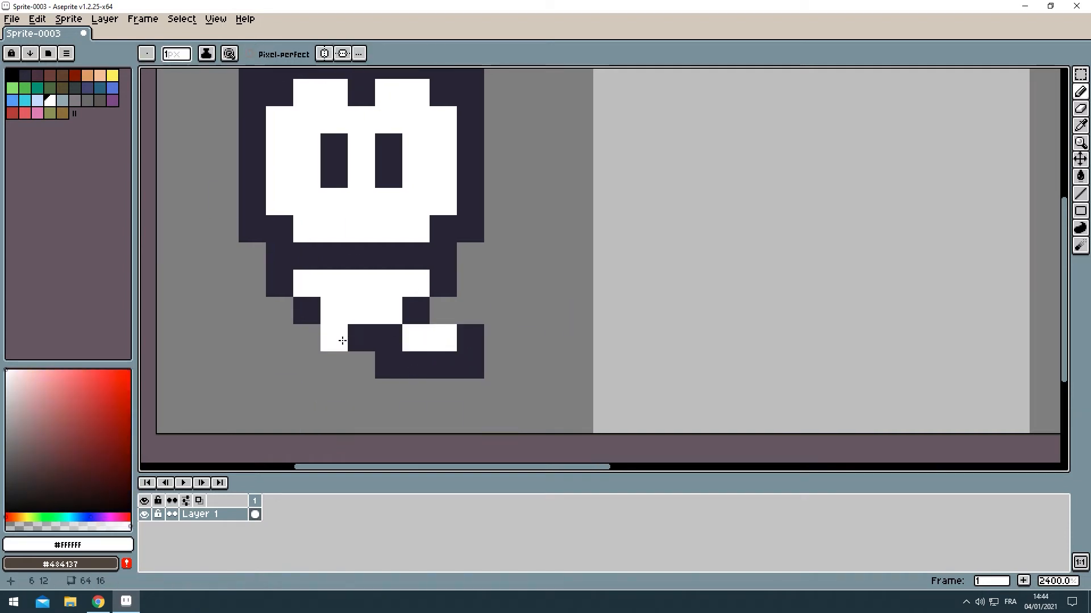
Draw the matching foot on the left of the torso, with two white pixels inside a #222034 outline
{"action": "left_click_drag", "start_coordinate": [308, 339], "coordinate": [261, 338]}
{"action": "left_click", "coordinate": [352, 344], "text": "alt"}
{"action": "left_click_drag", "start_coordinate": [336, 362], "coordinate": [258, 343]}
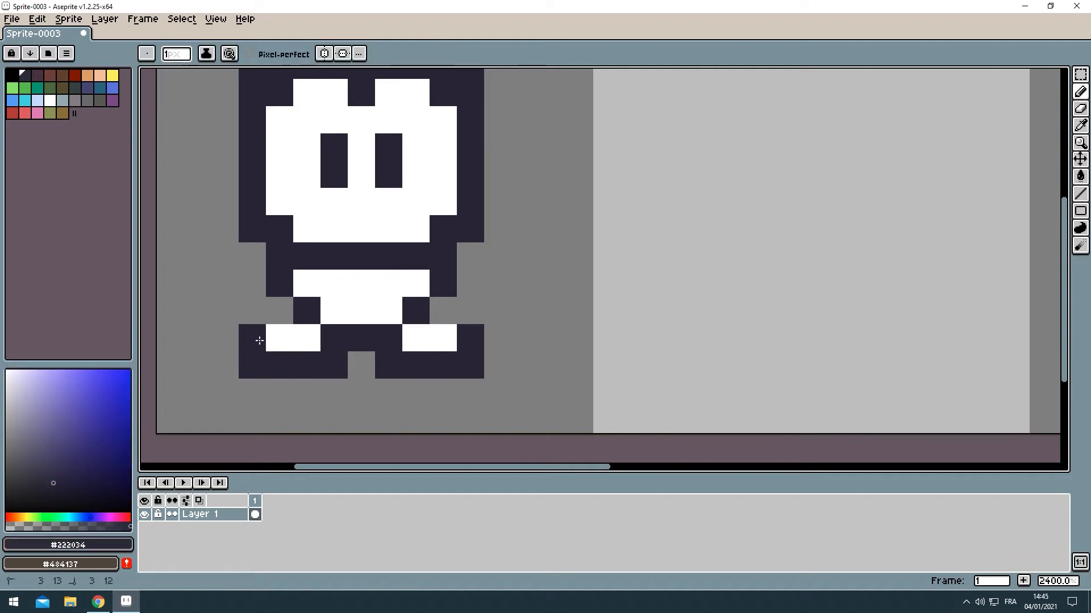
Paint a white arm three pixels tall on each side of the torso
{"action": "scroll", "coordinate": [425, 327], "scroll_direction": "down", "scroll_amount": 4}
{"action": "scroll", "coordinate": [407, 323], "scroll_direction": "up", "scroll_amount": 4}
{"action": "left_click", "coordinate": [413, 316], "text": "alt"}
{"action": "left_click_drag", "start_coordinate": [518, 266], "coordinate": [515, 293]}
{"action": "left_click_drag", "start_coordinate": [303, 267], "coordinate": [304, 328]}
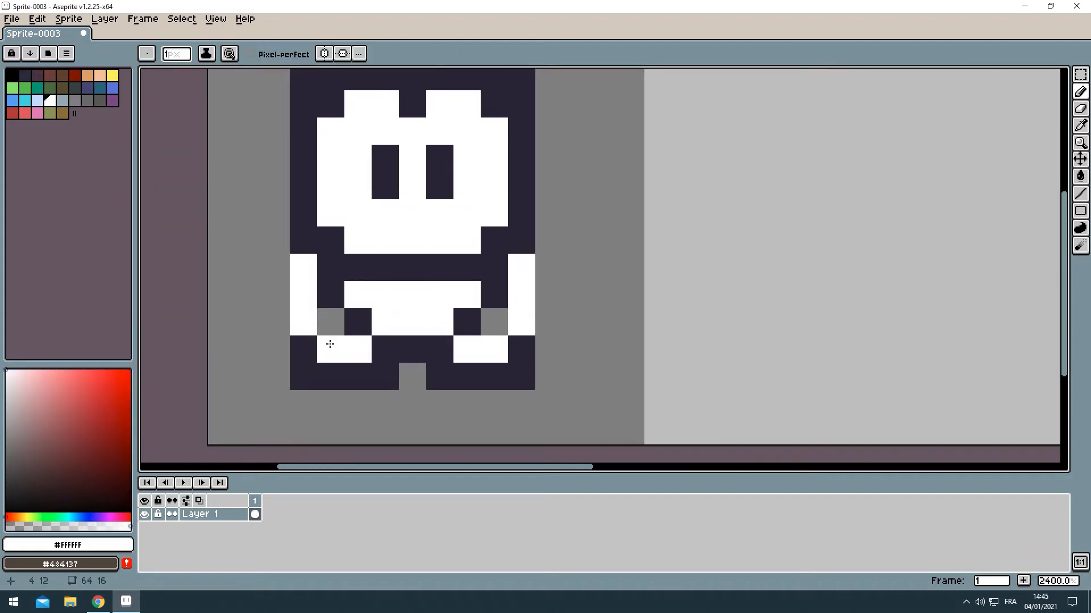
Fill the gaps between arms and torso with #222034 and outline both arms' outer edges three pixels tall
{"action": "left_click", "coordinate": [329, 374], "text": "alt"}
{"action": "left_click", "coordinate": [330, 322]}
{"action": "left_click", "coordinate": [494, 322]}
{"action": "left_click", "coordinate": [551, 318]}
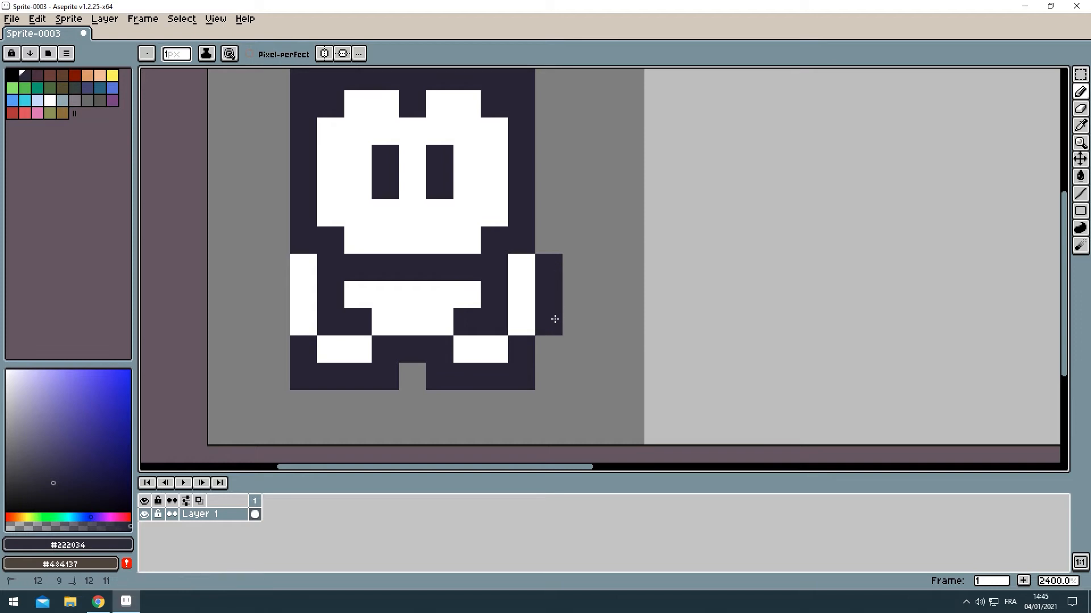
{"action": "left_click", "coordinate": [276, 266]}
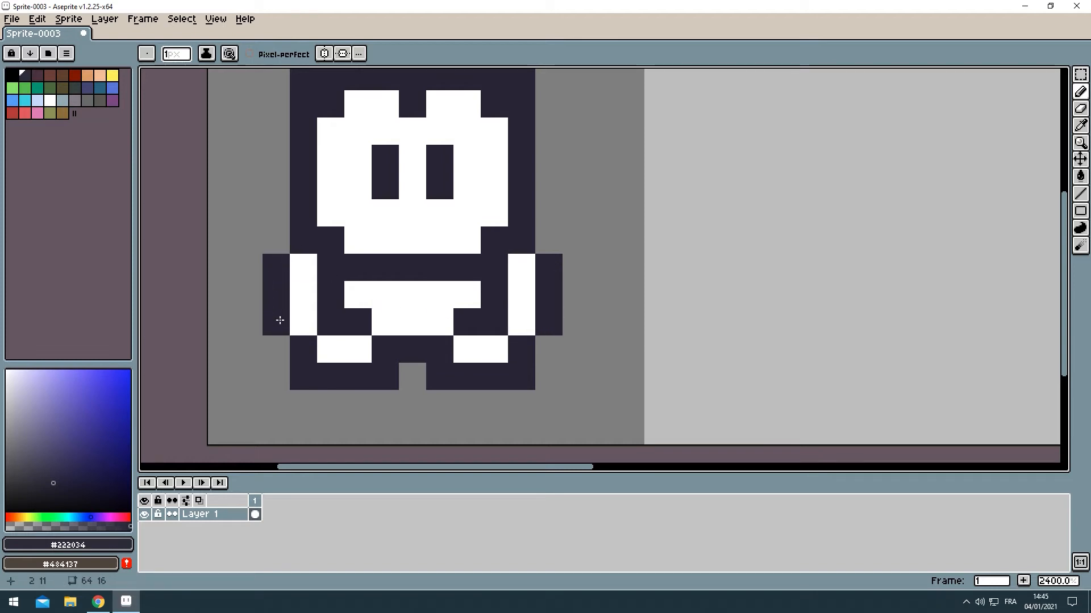
Select the first 16 by 16 cell and move the character two pixels down to the sheet's lower edge
{"action": "scroll", "coordinate": [335, 328], "scroll_direction": "down", "scroll_amount": 6}
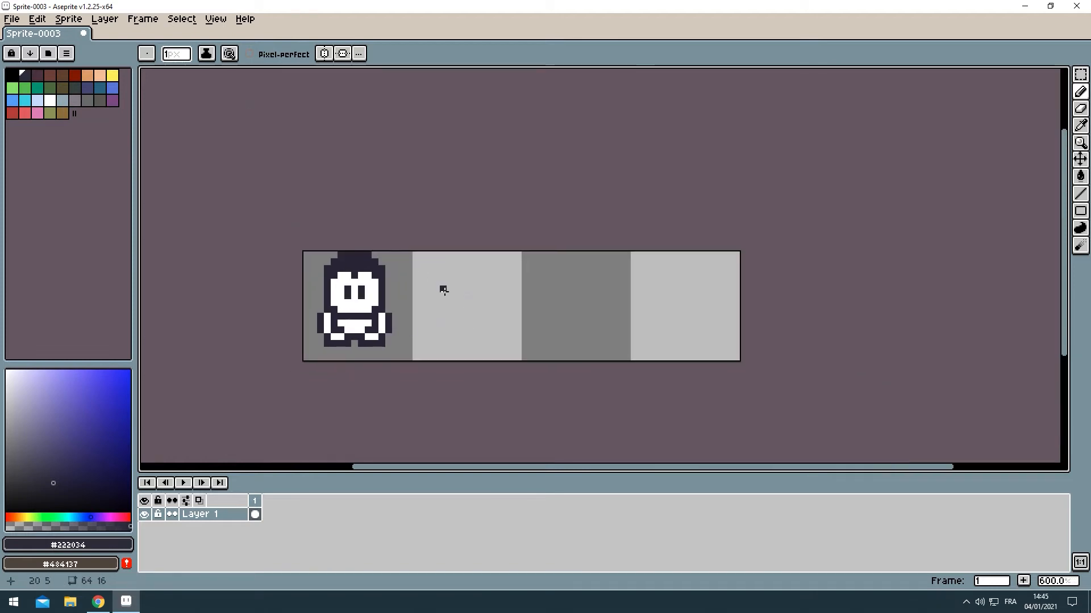
{"action": "left_click", "coordinate": [1082, 93]}
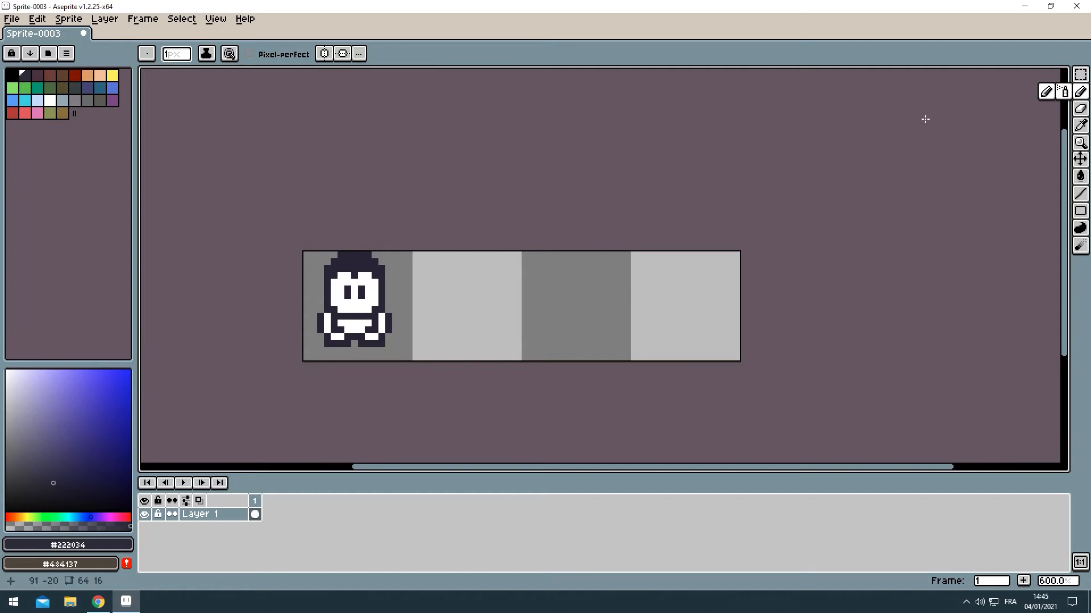
{"action": "scroll", "coordinate": [364, 262], "scroll_direction": "up", "scroll_amount": 3}
{"action": "left_click", "coordinate": [1080, 74]}
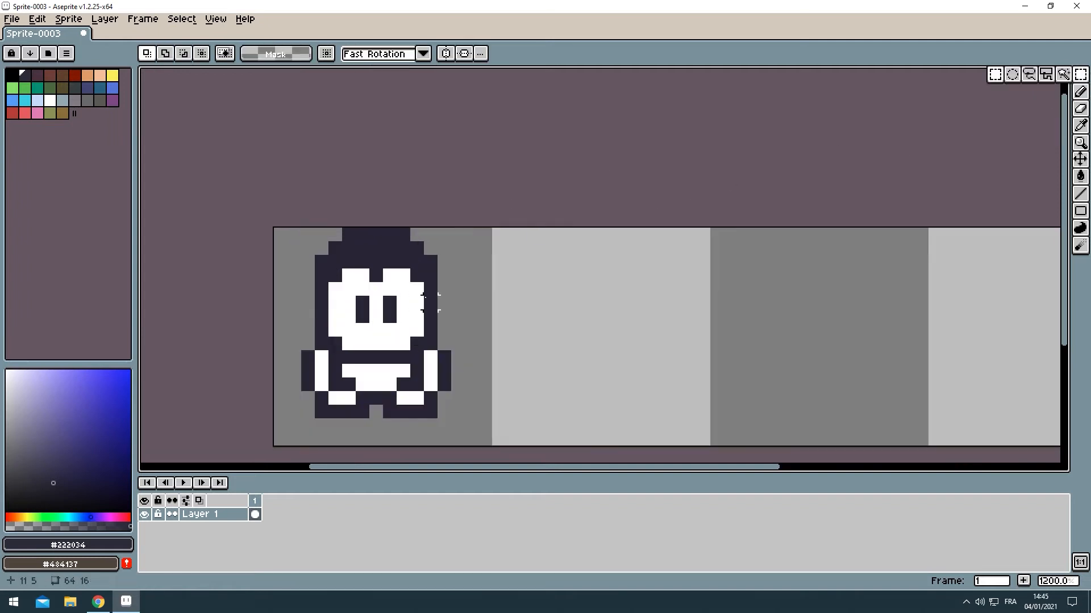
{"action": "left_click_drag", "start_coordinate": [430, 303], "coordinate": [424, 299]}
{"action": "key", "text": "Down"}
{"action": "key", "text": "Down"}
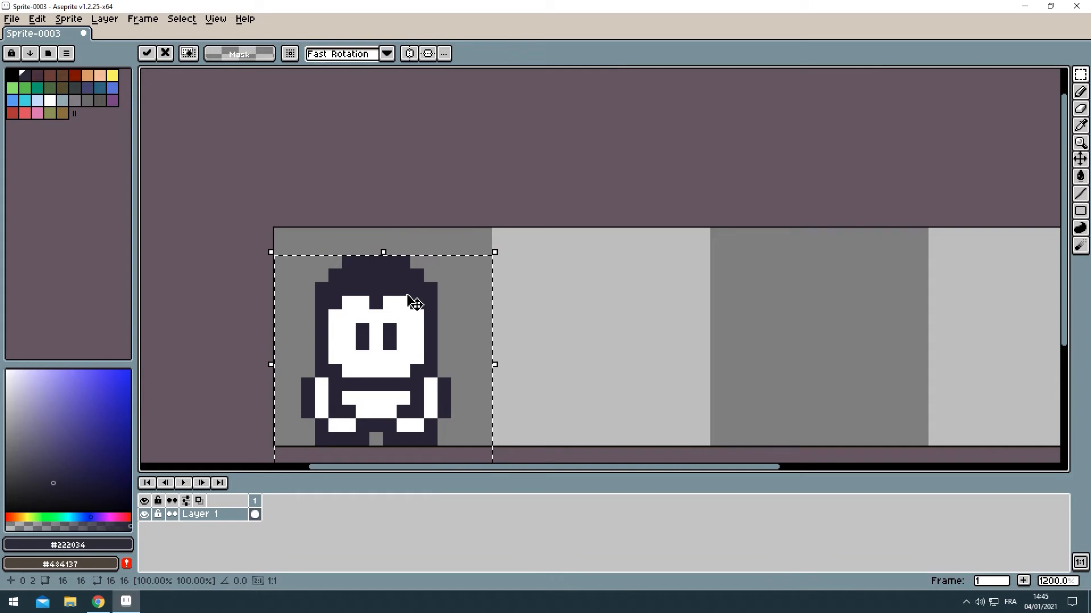
{"action": "left_click", "coordinate": [424, 239]}
{"action": "scroll", "coordinate": [397, 256], "scroll_direction": "down", "scroll_amount": 2}
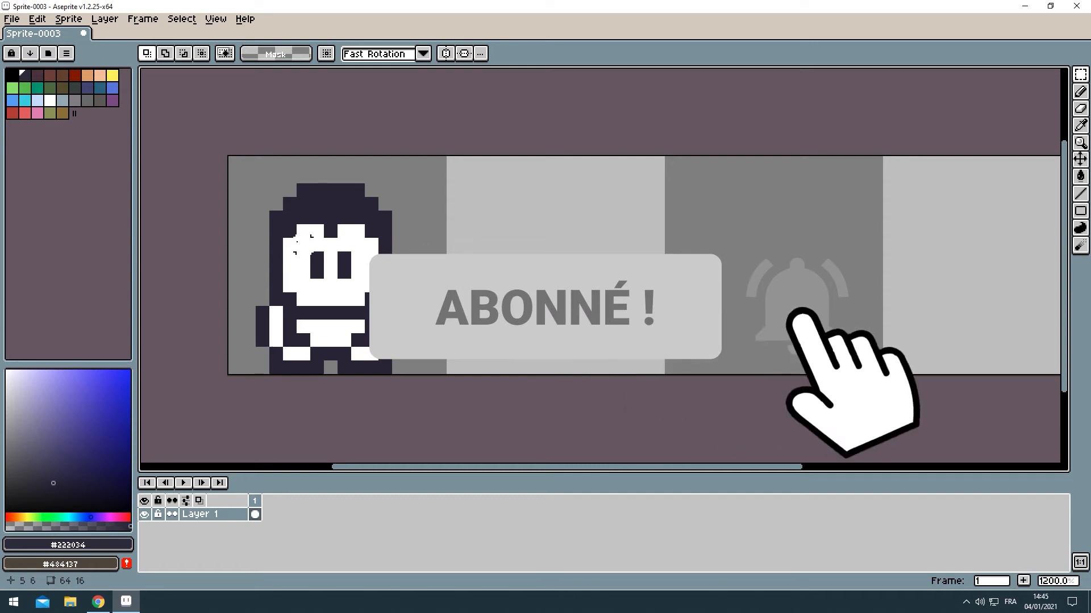
Paint the torso's upper white row blue #639bff and the top pixel of each arm cyan
{"action": "scroll", "coordinate": [287, 339], "scroll_direction": "down", "scroll_amount": 2}
{"action": "scroll", "coordinate": [287, 339], "scroll_direction": "left", "scroll_amount": 2}
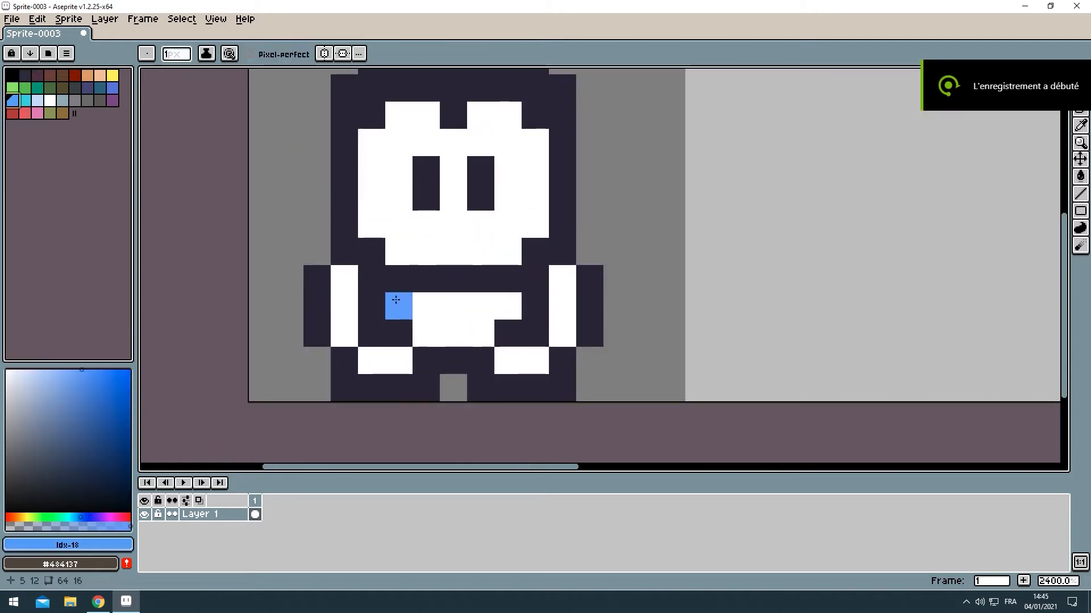
{"action": "left_click_drag", "start_coordinate": [396, 300], "coordinate": [509, 307]}
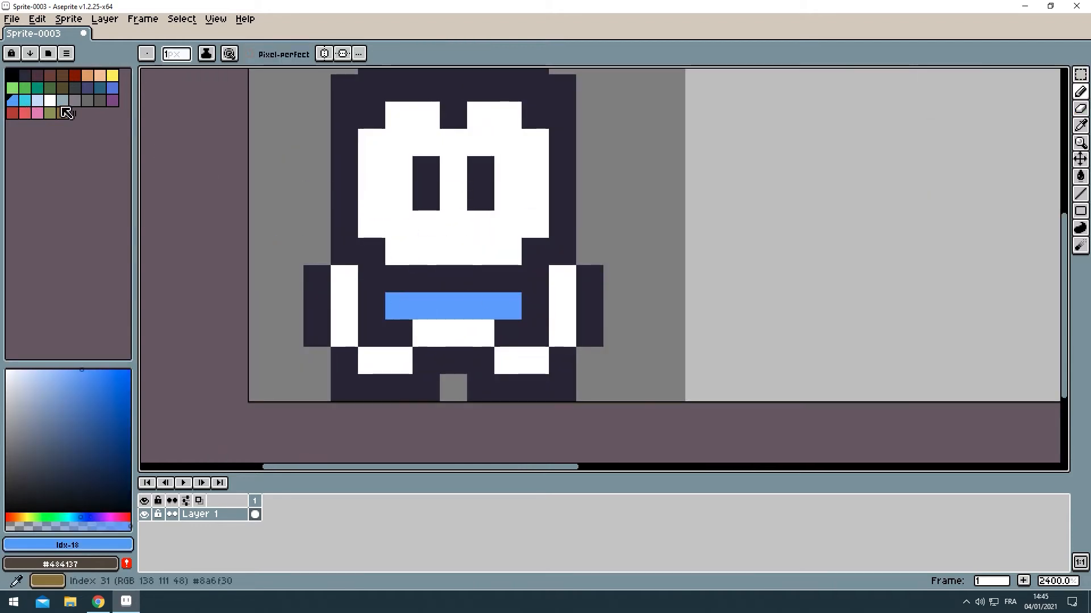
{"action": "left_click", "coordinate": [25, 100]}
{"action": "left_click", "coordinate": [562, 278]}
{"action": "left_click", "coordinate": [345, 279]}
Shorten both arms by painting their lowest white pixel #222034
{"action": "key", "text": "alt"}
{"action": "left_click", "coordinate": [326, 343], "text": "alt"}
{"action": "left_click", "coordinate": [343, 334]}
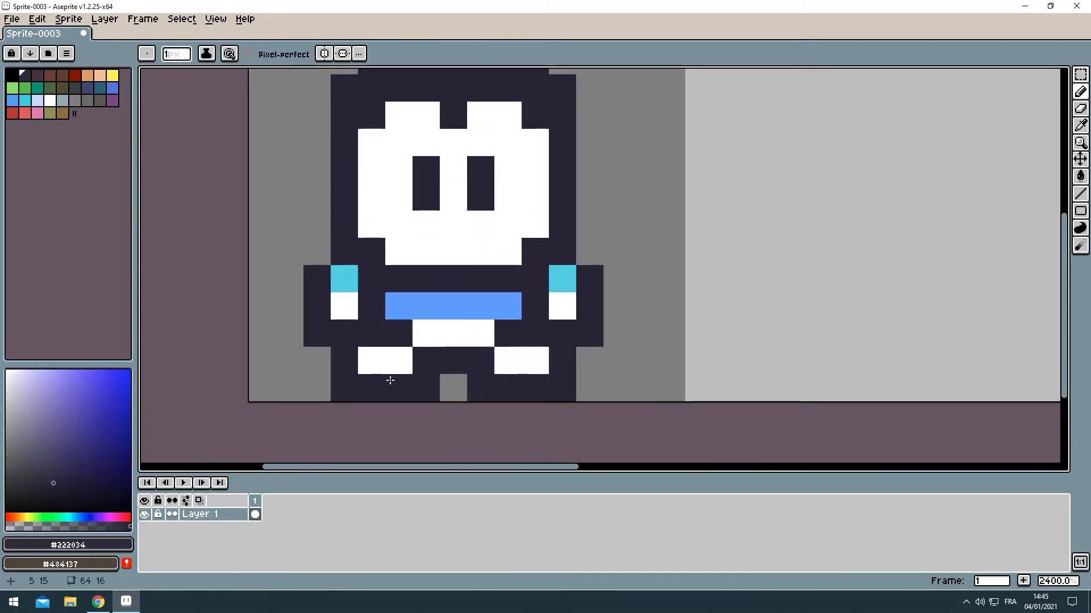
Recolour each arm's top pixel blue, and paint its lower pixel and the torso's lower row light blue Idx-20
{"action": "left_click", "coordinate": [38, 100]}
{"action": "left_click", "coordinate": [370, 333]}
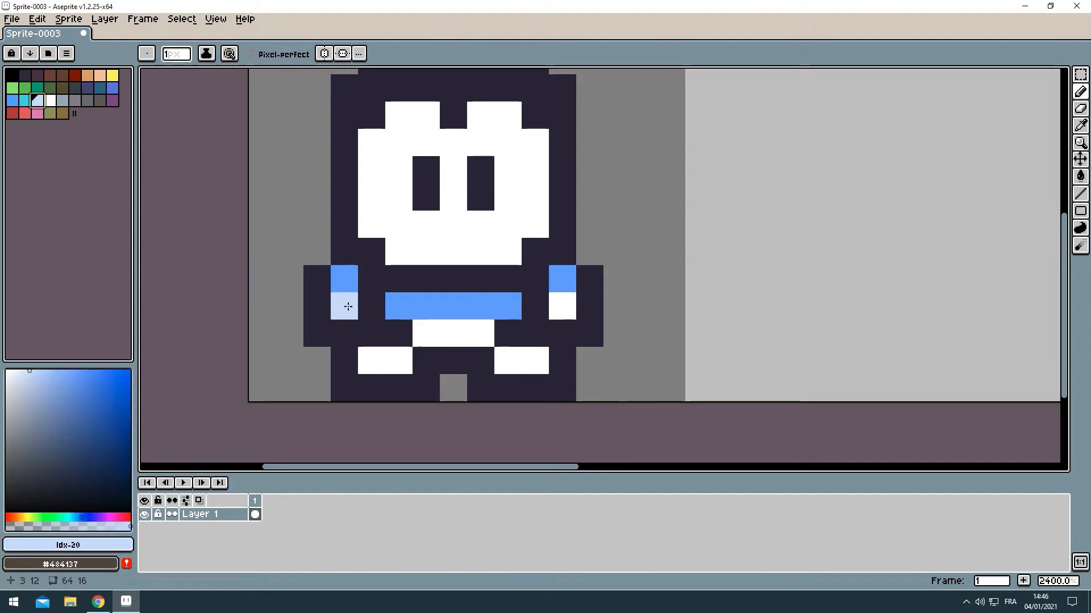
{"action": "scroll", "coordinate": [411, 265], "scroll_direction": "down", "scroll_amount": 7}
{"action": "scroll", "coordinate": [412, 265], "scroll_direction": "up", "scroll_amount": 5}
{"action": "left_click", "coordinate": [374, 325]}
{"action": "scroll", "coordinate": [441, 282], "scroll_direction": "down", "scroll_amount": 2}
Paint the white interiors of both feet brown #5c3c22
{"action": "left_click", "coordinate": [62, 75]}
{"action": "left_click", "coordinate": [327, 348]}
{"action": "left_click", "coordinate": [329, 322]}
Fill the white face with the peach skin tone #eec39a
{"action": "scroll", "coordinate": [327, 319], "scroll_direction": "up", "scroll_amount": 3}
{"action": "key", "text": "g"}
{"action": "left_click", "coordinate": [87, 75]}
{"action": "left_click", "coordinate": [363, 205]}
{"action": "left_click", "coordinate": [99, 75]}
{"action": "left_click", "coordinate": [364, 204]}
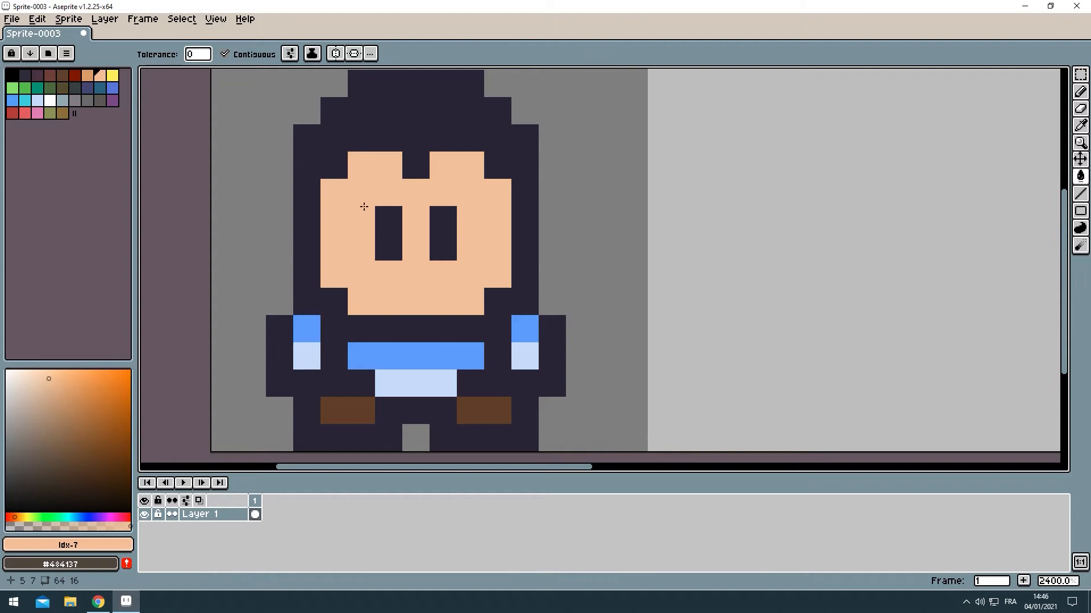
Mix an ochre shade of HSV 36, 69, 84 and shade the face's forehead row, temples and lower cheeks with it
{"action": "key", "text": "i"}
{"action": "key", "text": "b"}
{"action": "left_click", "coordinate": [94, 419]}
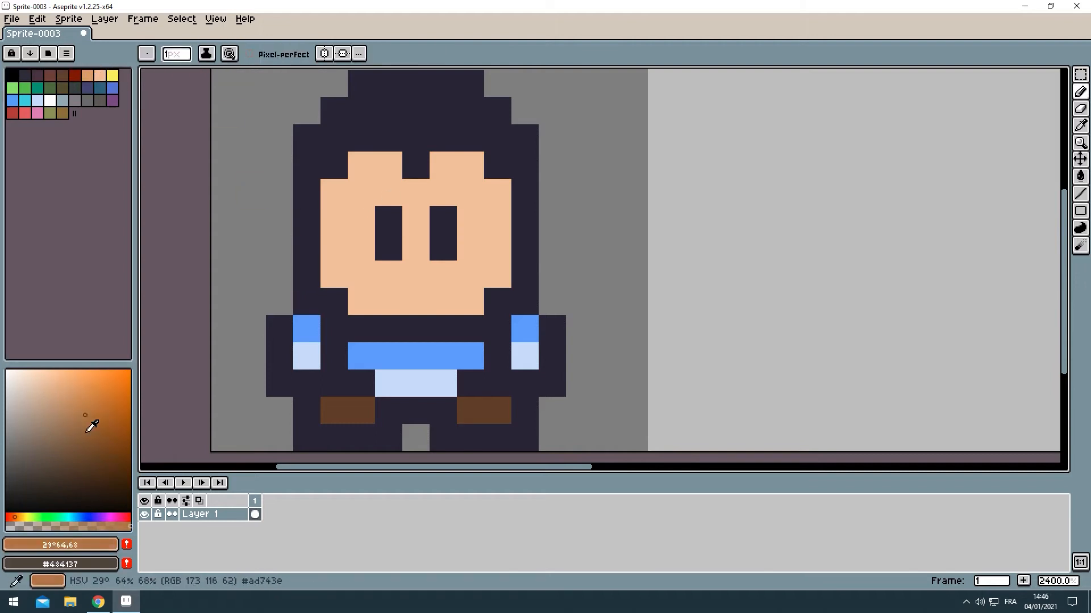
{"action": "left_click", "coordinate": [18, 517]}
{"action": "left_click", "coordinate": [92, 392]}
{"action": "left_click", "coordinate": [340, 195]}
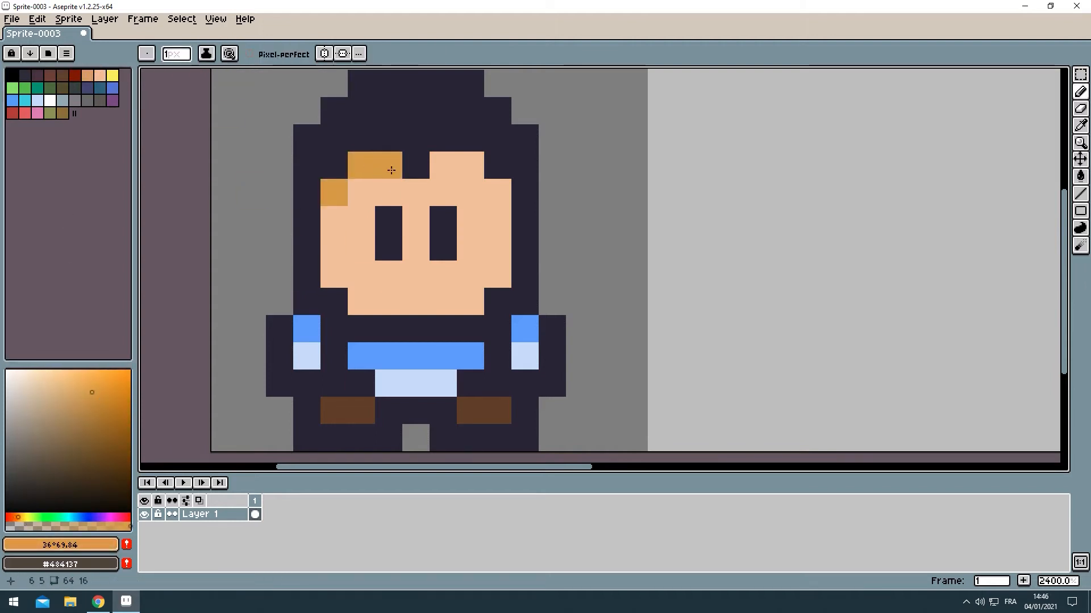
{"action": "left_click", "coordinate": [415, 165]}
{"action": "left_click", "coordinate": [471, 165]}
{"action": "left_click", "coordinate": [498, 193]}
{"action": "left_click", "coordinate": [498, 274]}
{"action": "left_click", "coordinate": [476, 296]}
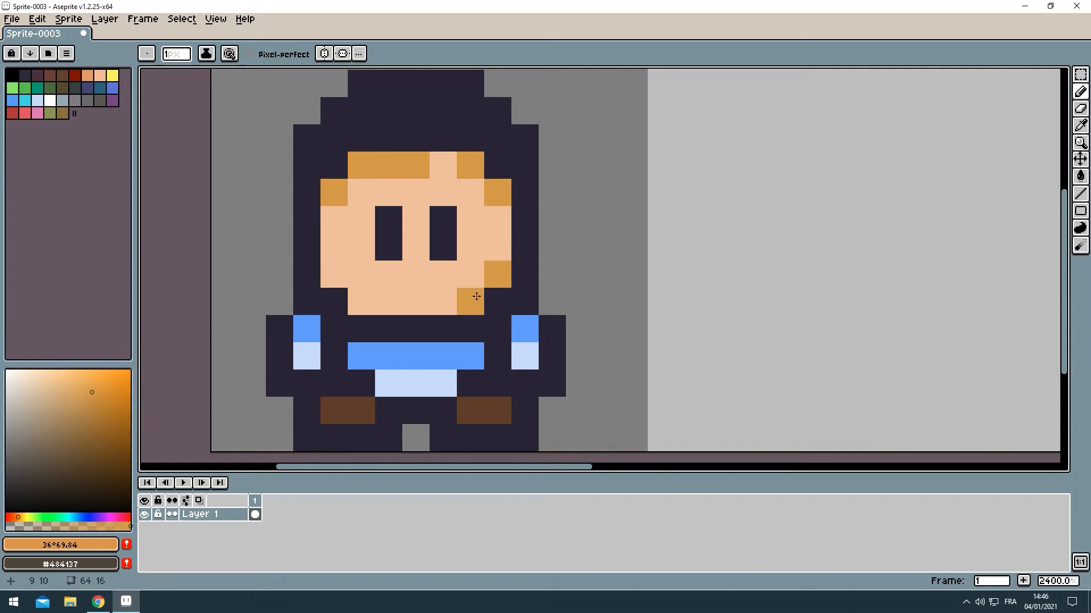
Paint the remaining peach pixel in the forehead row #222034 as a strand of hair
{"action": "left_click", "coordinate": [401, 231], "text": "alt"}
{"action": "left_click", "coordinate": [438, 165]}
{"action": "left_click", "coordinate": [437, 271]}
{"action": "left_click_drag", "start_coordinate": [438, 271], "coordinate": [411, 298]}
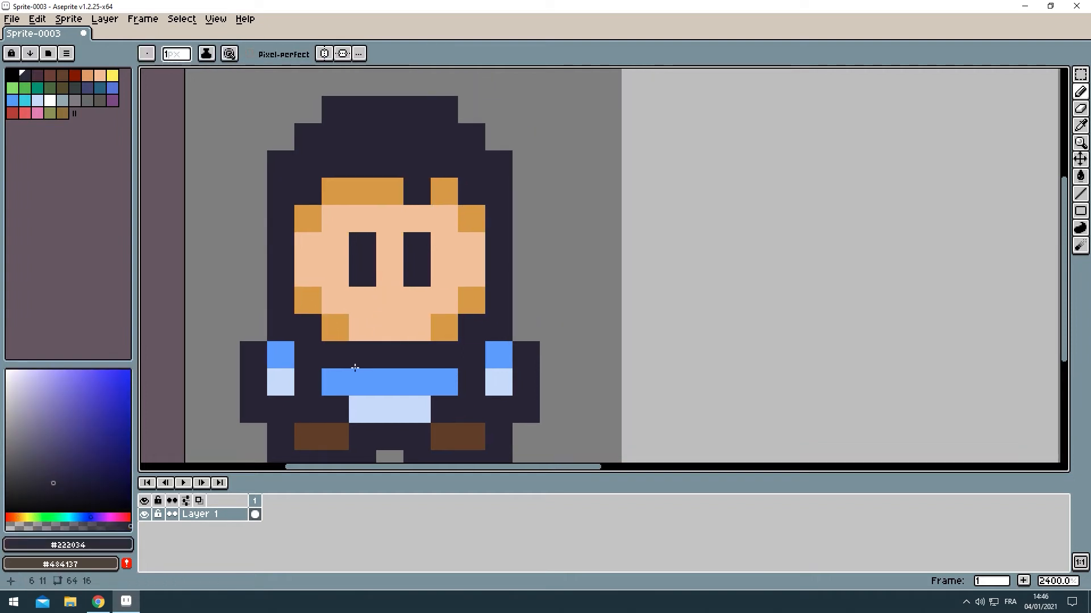
Paint the hair brown #5c3c22 inside the dark head outline, including the strand and the sides of the forehead
{"action": "left_click", "coordinate": [335, 437], "text": "alt"}
{"action": "mouse_move", "coordinate": [417, 191]}
{"action": "left_mouse_down"}
{"action": "mouse_move", "coordinate": [412, 168]}
{"action": "mouse_move", "coordinate": [328, 170]}
{"action": "mouse_move", "coordinate": [451, 162]}
{"action": "left_mouse_up"}
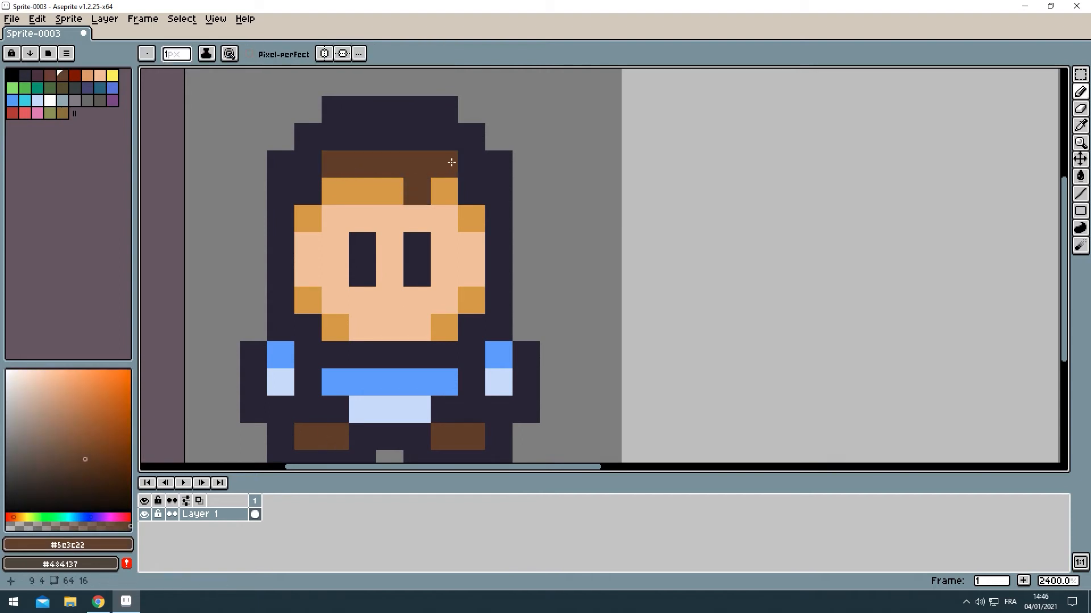
{"action": "left_click", "coordinate": [471, 192]}
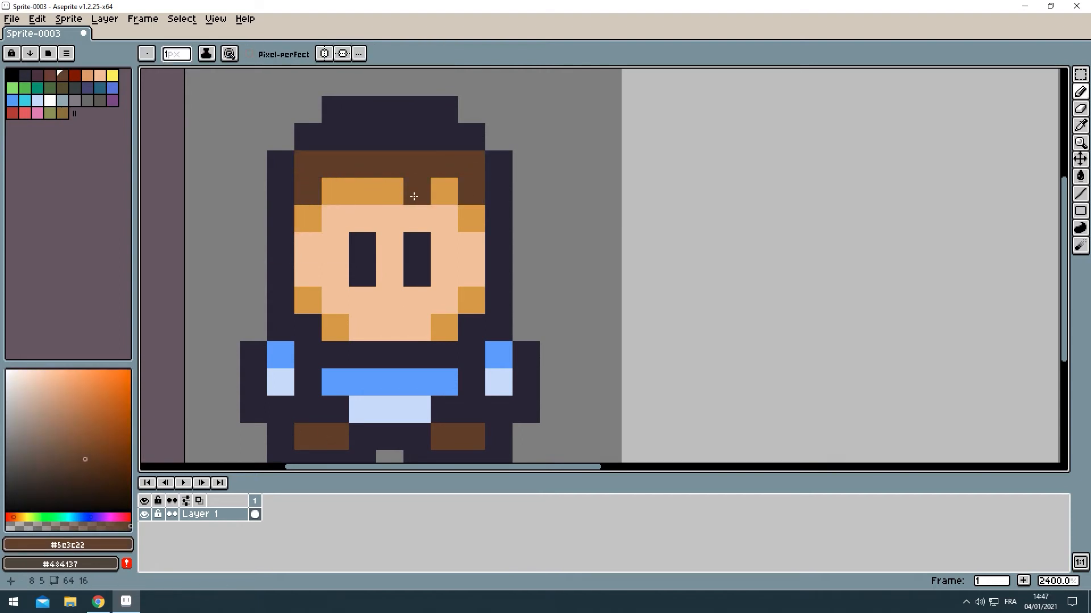
{"action": "left_click_drag", "start_coordinate": [360, 127], "coordinate": [449, 129]}
{"action": "scroll", "coordinate": [426, 199], "scroll_direction": "down", "scroll_amount": 9}
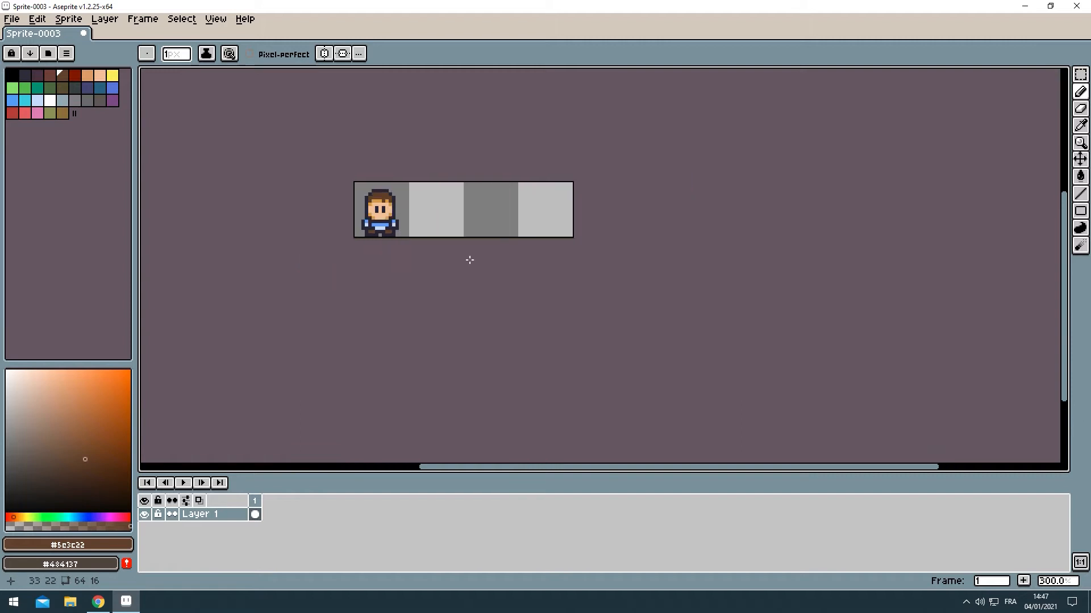
{"action": "scroll", "coordinate": [408, 200], "scroll_direction": "up", "scroll_amount": 1}
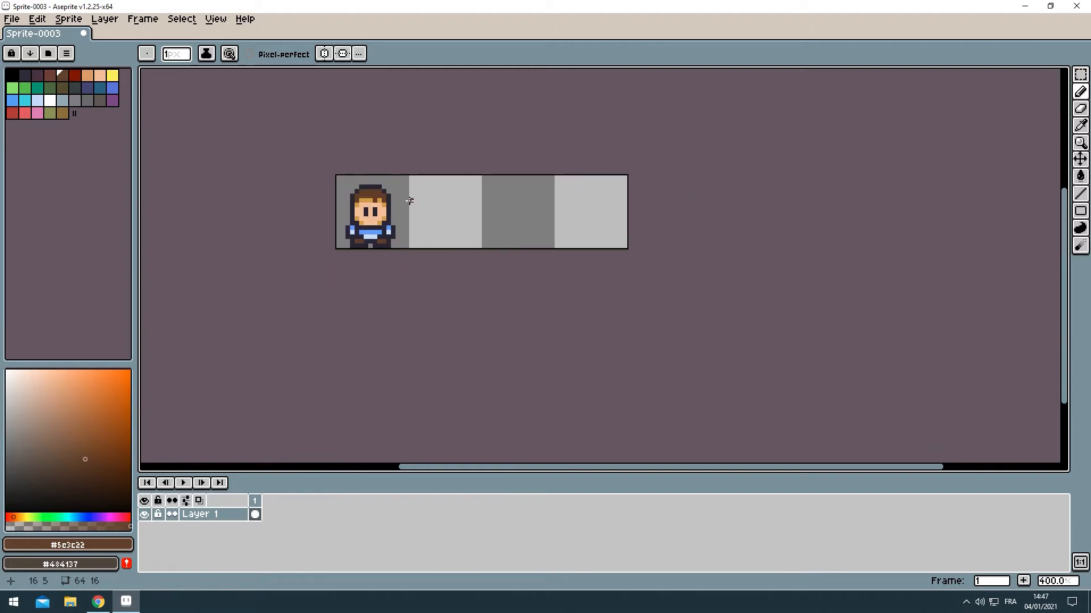
Fill both arms and the lower row of the torso with cyan #5fcde4
{"action": "scroll", "coordinate": [373, 216], "scroll_direction": "up", "scroll_amount": 6}
{"action": "left_click", "coordinate": [24, 101]}
{"action": "key", "text": "g"}
{"action": "left_click", "coordinate": [347, 336]}
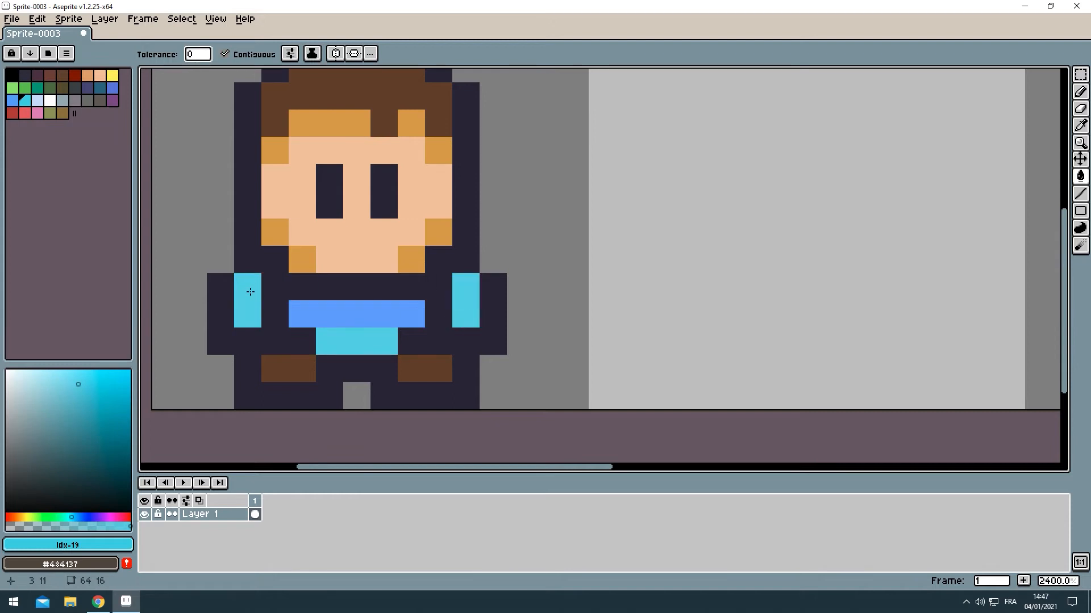
{"action": "left_click", "coordinate": [356, 262]}
{"action": "scroll", "coordinate": [302, 224], "scroll_direction": "down", "scroll_amount": 6}
{"action": "left_click", "coordinate": [12, 101]}
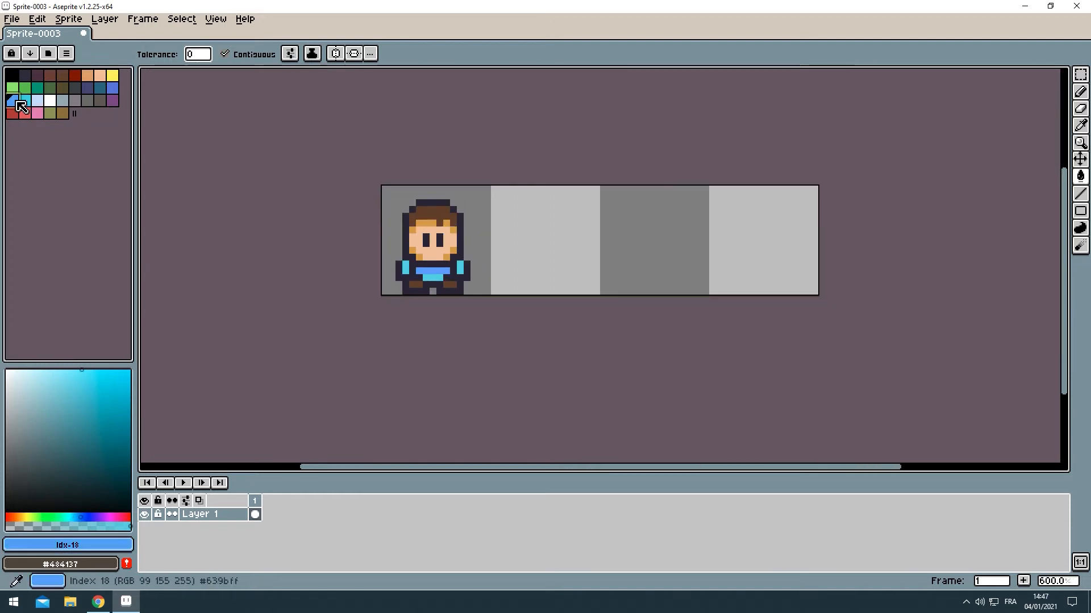
{"action": "scroll", "coordinate": [529, 335], "scroll_direction": "up", "scroll_amount": 4}
{"action": "left_click", "coordinate": [528, 335]}
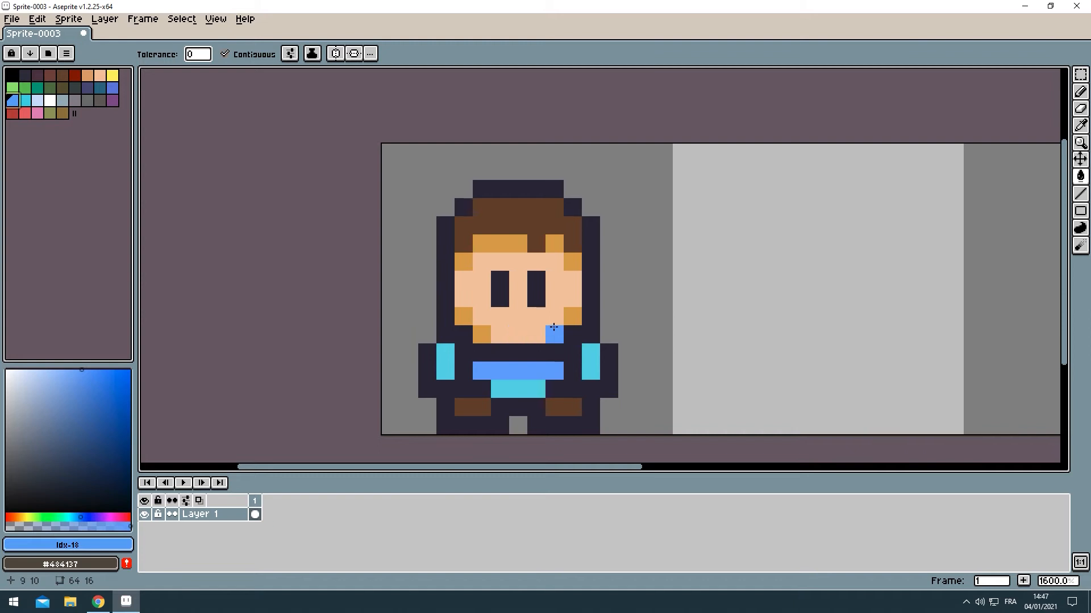
{"action": "left_click_drag", "start_coordinate": [643, 299], "coordinate": [503, 212]}
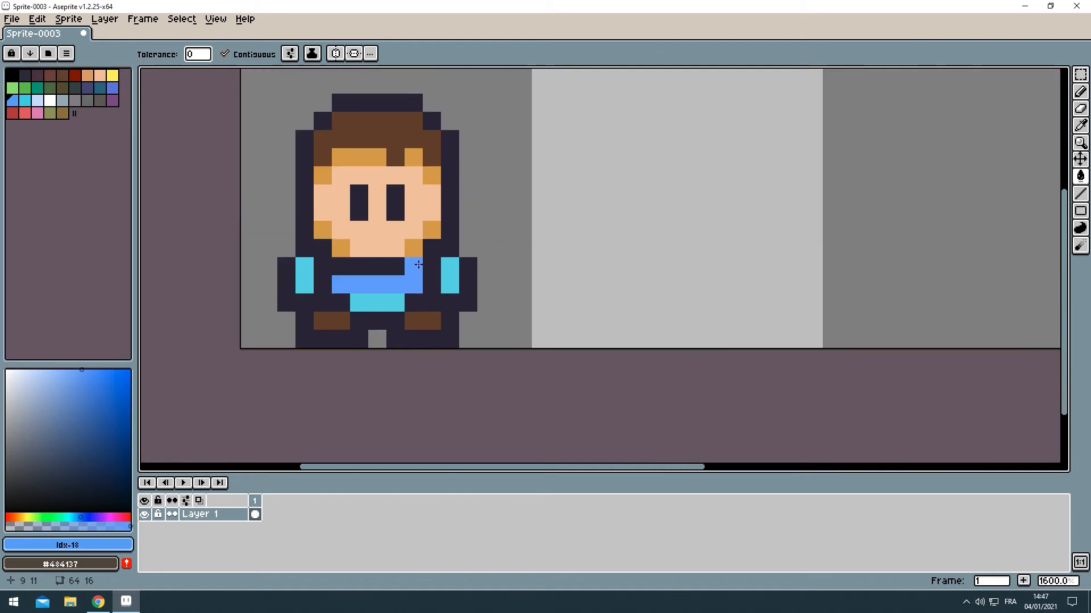
{"action": "left_click_drag", "start_coordinate": [418, 265], "coordinate": [445, 318]}
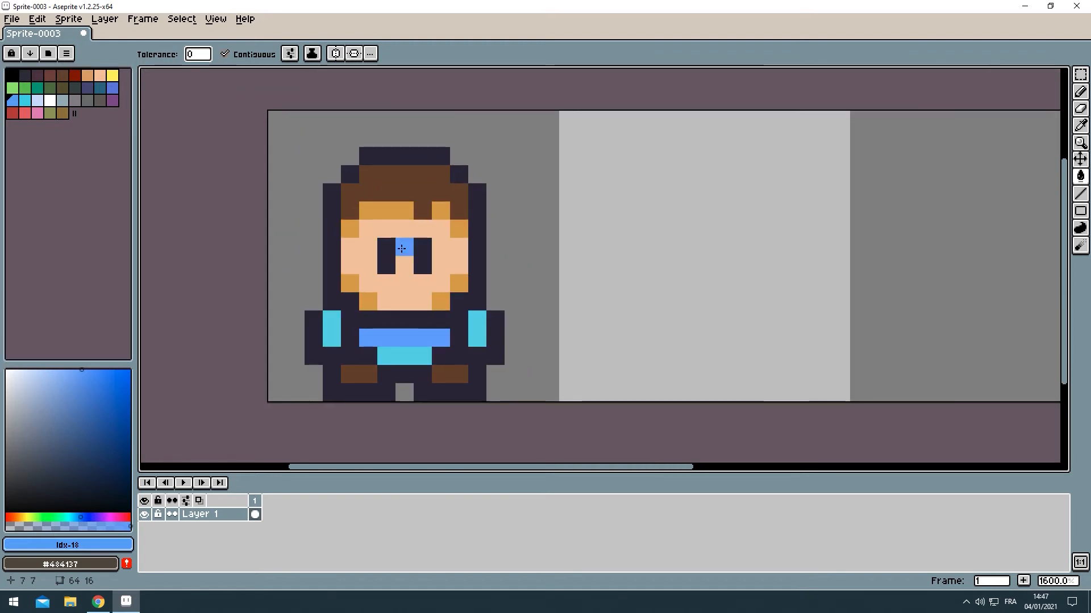
Paint the lower pixel of each arm with the face's skin tone #eec39a as hands
{"action": "left_click", "coordinate": [438, 280], "text": "alt"}
{"action": "key", "text": "b"}
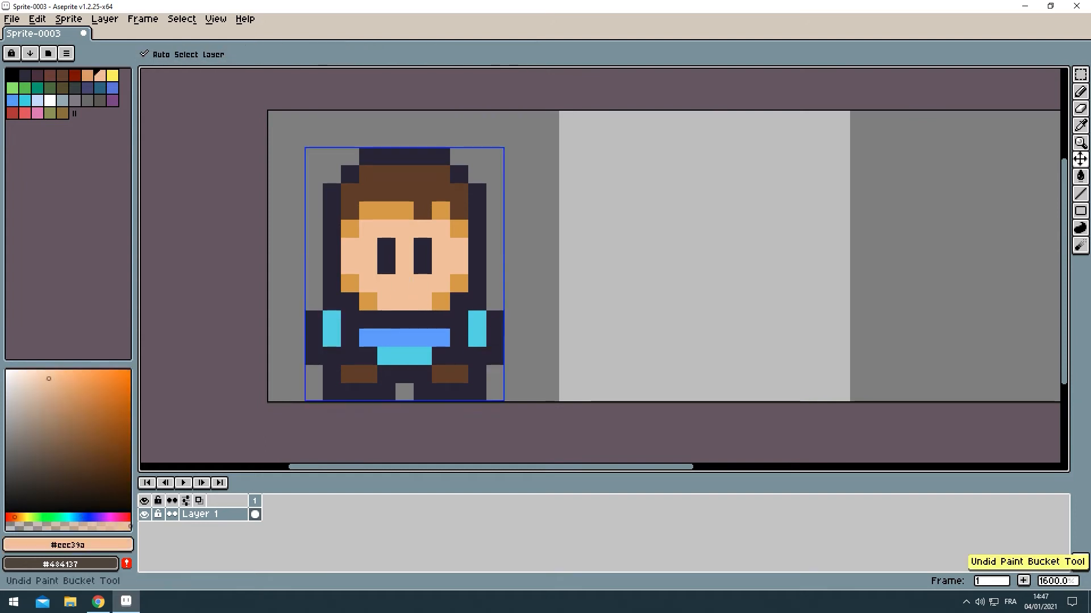
{"action": "left_click", "coordinate": [331, 338]}
{"action": "left_click", "coordinate": [459, 356]}
Frame the shirt's top and sides in dark blue Idx-16 and recolour its middle row cyan #5fcde4
{"action": "key", "text": "alt"}
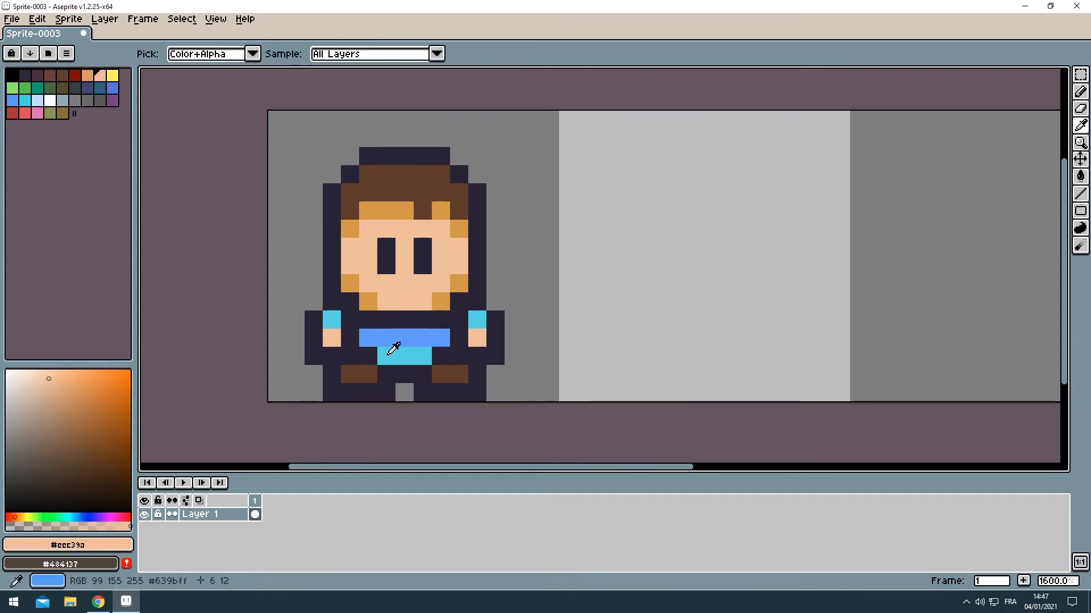
{"action": "left_click_drag", "start_coordinate": [331, 421], "coordinate": [355, 399]}
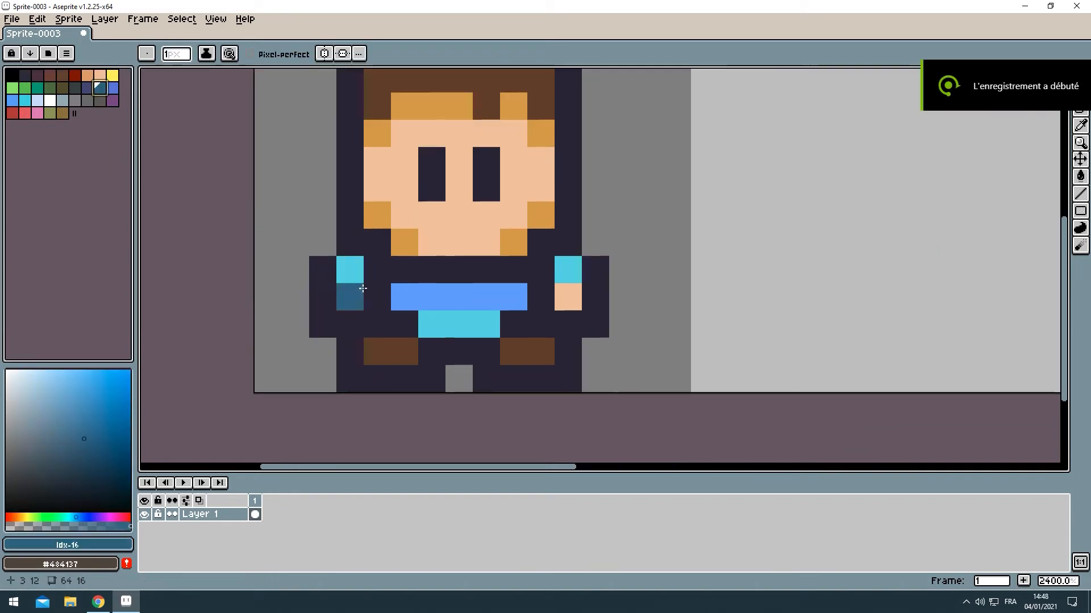
{"action": "mouse_move", "coordinate": [377, 324]}
{"action": "left_mouse_down"}
{"action": "mouse_move", "coordinate": [372, 275]}
{"action": "mouse_move", "coordinate": [540, 323]}
{"action": "left_mouse_up"}
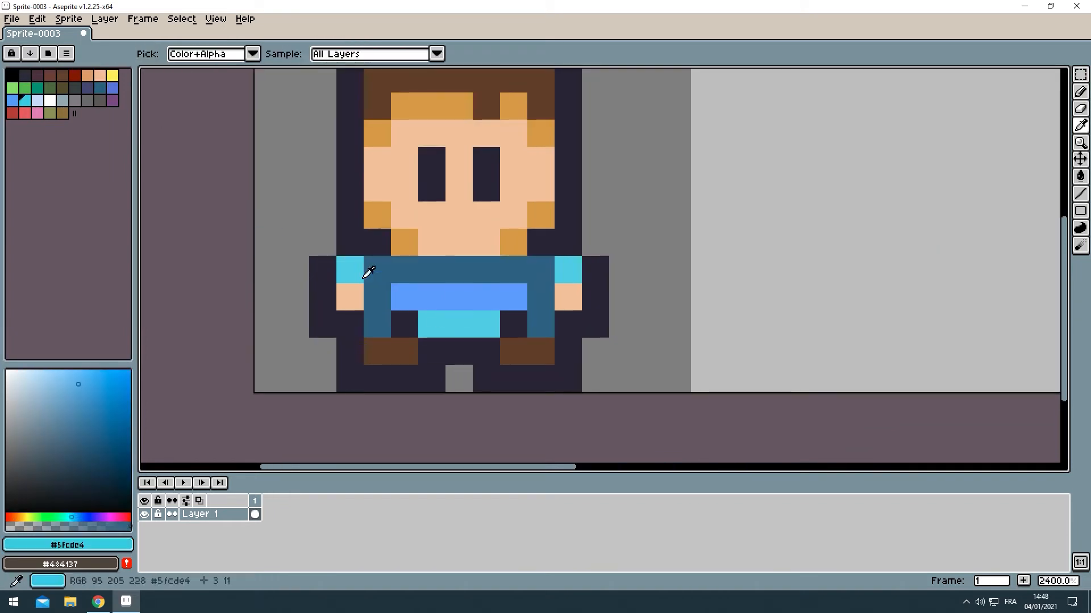
{"action": "left_click", "coordinate": [397, 285], "text": "alt"}
Paint the trousers' three-pixel centre royal blue, with darker blue pixels at its sides and on both legs
{"action": "left_click", "coordinate": [112, 88]}
{"action": "left_click_drag", "start_coordinate": [432, 324], "coordinate": [487, 324]}
{"action": "left_click", "coordinate": [103, 440]}
{"action": "left_click_drag", "start_coordinate": [404, 324], "coordinate": [431, 351]}
{"action": "left_click_drag", "start_coordinate": [486, 351], "coordinate": [513, 324]}
Repaint the lowest dark blue pixel on each side of the shirt #222034
{"action": "scroll", "coordinate": [625, 295], "scroll_direction": "down", "scroll_amount": 1}
{"action": "scroll", "coordinate": [511, 341], "scroll_direction": "up", "scroll_amount": 1}
{"action": "left_click", "coordinate": [417, 285], "text": "alt"}
{"action": "left_click", "coordinate": [440, 291]}
{"action": "left_click", "coordinate": [604, 291]}
{"action": "scroll", "coordinate": [341, 278], "scroll_direction": "down", "scroll_amount": 1}
{"action": "mouse_move", "coordinate": [524, 227]}
{"action": "left_mouse_down"}
{"action": "mouse_move", "coordinate": [323, 284]}
{"action": "mouse_move", "coordinate": [339, 316]}
{"action": "left_mouse_up"}
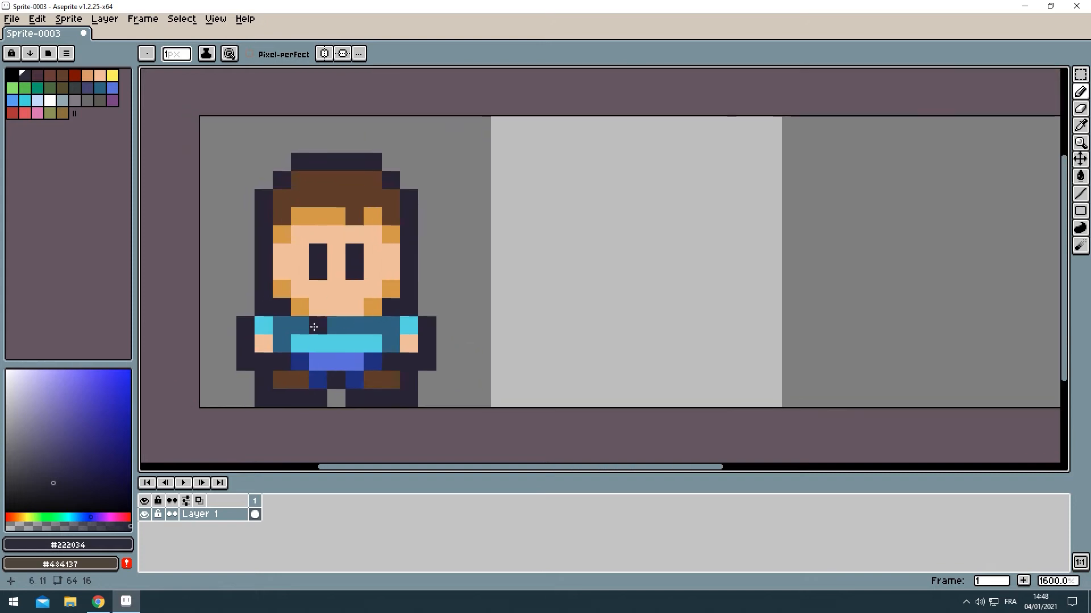
Pick a darker shade of the shirt's cyan and recolour the shirt's top row and sides with it
{"action": "scroll", "coordinate": [313, 325], "scroll_direction": "up", "scroll_amount": 1}
{"action": "left_click", "coordinate": [296, 348], "text": "alt"}
{"action": "left_click", "coordinate": [126, 422]}
{"action": "left_click_drag", "start_coordinate": [266, 351], "coordinate": [504, 348]}
Recolour the three-pixel centre of the trousers with the lighter blue #639bff
{"action": "scroll", "coordinate": [489, 329], "scroll_direction": "down", "scroll_amount": 6}
{"action": "scroll", "coordinate": [449, 333], "scroll_direction": "up", "scroll_amount": 7}
{"action": "left_click", "coordinate": [12, 100]}
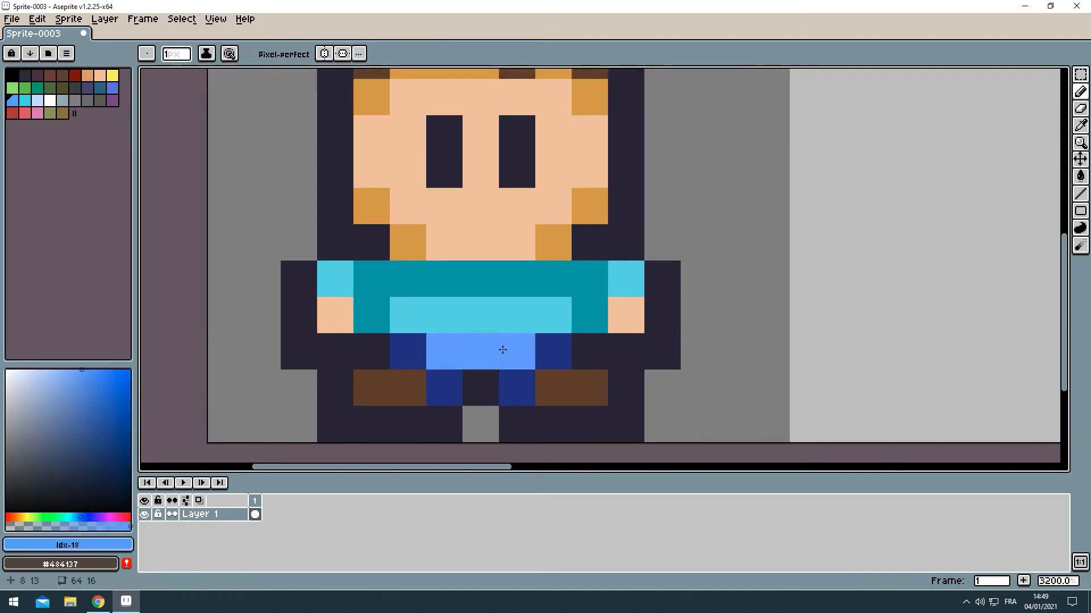
{"action": "scroll", "coordinate": [604, 334], "scroll_direction": "down", "scroll_amount": 7}
{"action": "left_click_drag", "start_coordinate": [618, 275], "coordinate": [426, 234]}
{"action": "scroll", "coordinate": [464, 337], "scroll_direction": "up", "scroll_amount": 3}
{"action": "left_click_drag", "start_coordinate": [464, 336], "coordinate": [565, 343]}
{"action": "scroll", "coordinate": [440, 348], "scroll_direction": "up", "scroll_amount": 1}
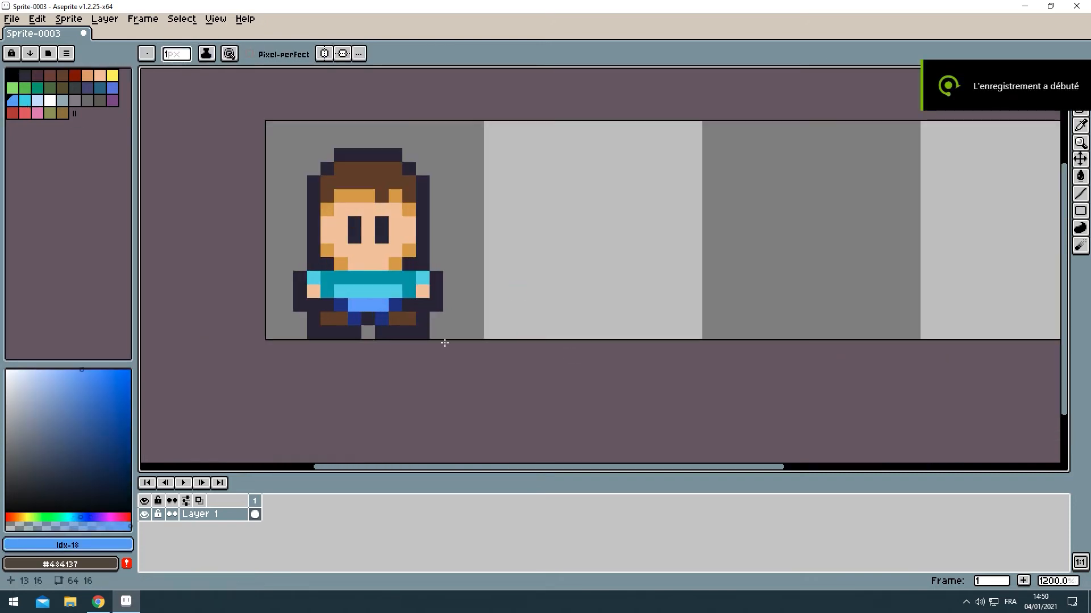
Add a new layer above Layer 1 and name it Contour
{"action": "left_click_drag", "start_coordinate": [536, 336], "coordinate": [544, 323]}
{"action": "key", "text": "shift+n"}
{"action": "double_click", "coordinate": [205, 517]}
{"action": "type", "text": "Contour"}
{"action": "key", "text": "Return"}
Paint over the outlines on both sides of the face with skin tone #eec39a on the Contour layer
{"action": "left_click", "coordinate": [334, 220], "text": "alt"}
{"action": "left_click_drag", "start_coordinate": [322, 198], "coordinate": [335, 253]}
{"action": "left_click_drag", "start_coordinate": [417, 253], "coordinate": [431, 198]}
Set the Contour layer's opacity to 80
{"action": "scroll", "coordinate": [392, 240], "scroll_direction": "up", "scroll_amount": 1}
{"action": "double_click", "coordinate": [207, 517]}
{"action": "left_click_drag", "start_coordinate": [636, 274], "coordinate": [522, 297]}
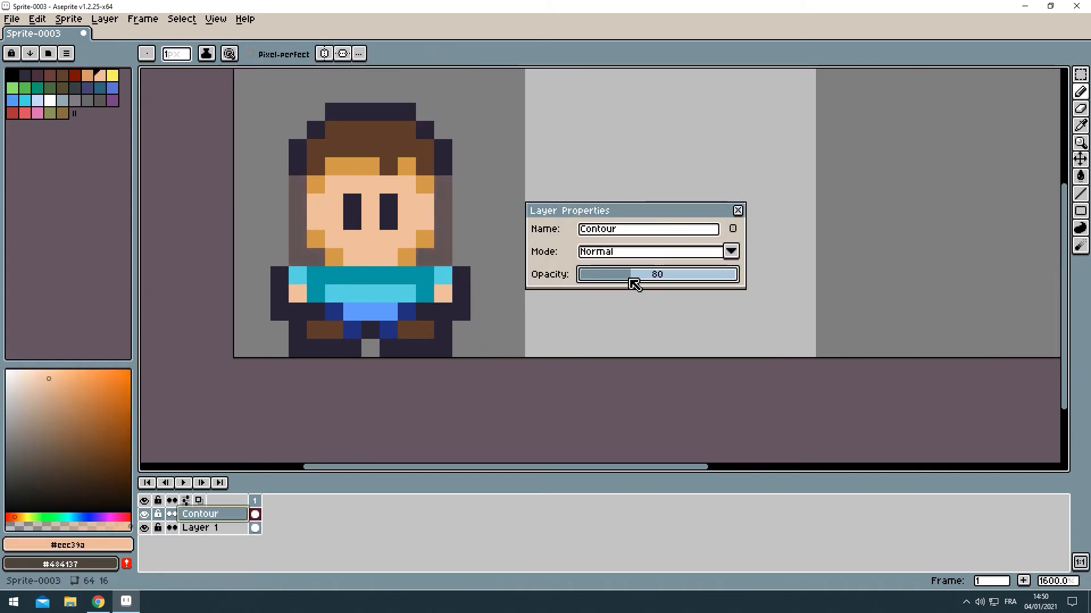
{"action": "left_click", "coordinate": [737, 210]}
{"action": "left_click_drag", "start_coordinate": [563, 124], "coordinate": [571, 158]}
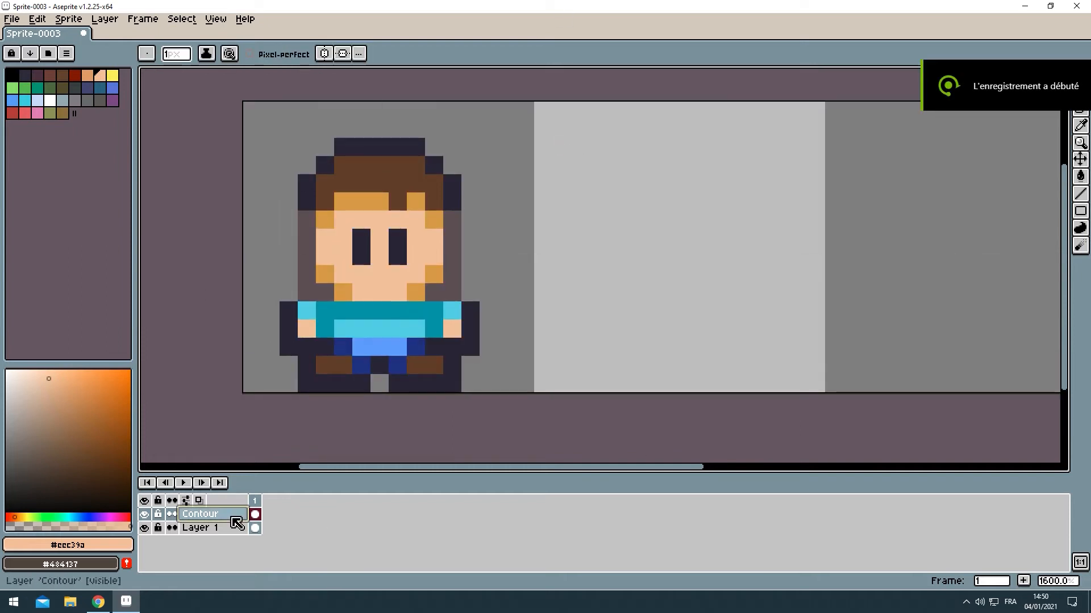
Tint the outer outlines of both arms with the sleeves' cyan on the Contour layer
{"action": "left_click_drag", "start_coordinate": [363, 318], "coordinate": [398, 310]}
{"action": "left_click", "coordinate": [357, 313], "text": "alt"}
{"action": "mouse_move", "coordinate": [320, 302]}
{"action": "left_mouse_down"}
{"action": "mouse_move", "coordinate": [322, 331]}
{"action": "mouse_move", "coordinate": [384, 373]}
{"action": "left_mouse_up"}
{"action": "left_click", "coordinate": [360, 356], "text": "alt"}
{"action": "left_click", "coordinate": [465, 320], "text": "alt"}
{"action": "mouse_move", "coordinate": [502, 302]}
{"action": "left_mouse_down"}
{"action": "mouse_move", "coordinate": [502, 338]}
{"action": "mouse_move", "coordinate": [430, 374]}
{"action": "left_mouse_up"}
Tint the outlines around the hair and feet with brown #5c3c22 on the Contour layer
{"action": "left_click", "coordinate": [466, 356], "text": "alt"}
{"action": "left_click_drag", "start_coordinate": [339, 192], "coordinate": [460, 152]}
{"action": "scroll", "coordinate": [451, 254], "scroll_direction": "down", "scroll_amount": 4}
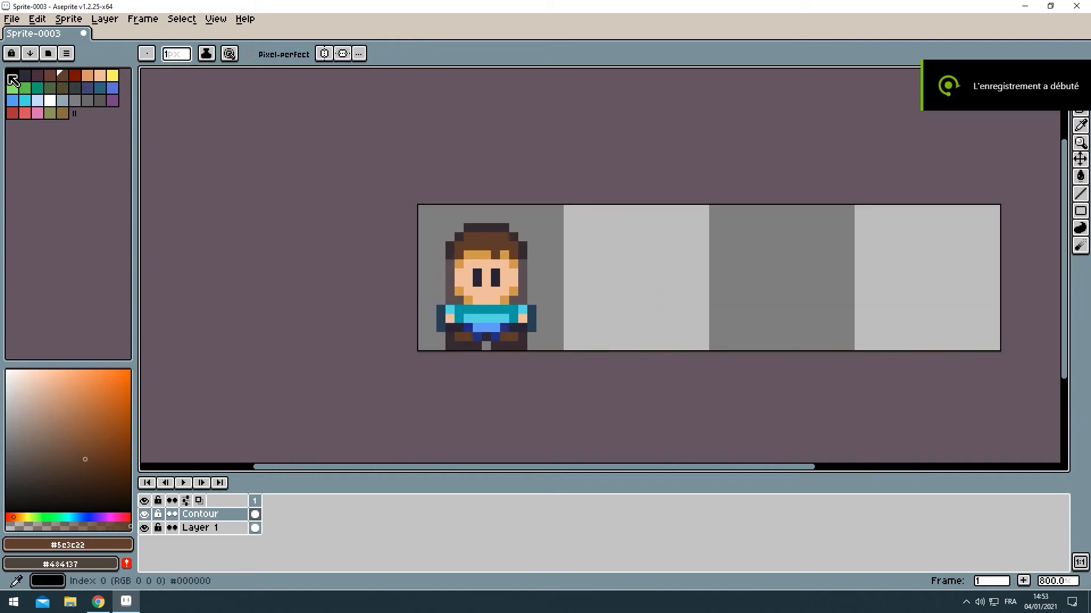
Move the character in the first cell up by one pixel on both the Contour layer and Layer 1
{"action": "left_click", "coordinate": [8, 76]}
{"action": "left_click_drag", "start_coordinate": [568, 295], "coordinate": [476, 252]}
{"action": "left_click", "coordinate": [1080, 74]}
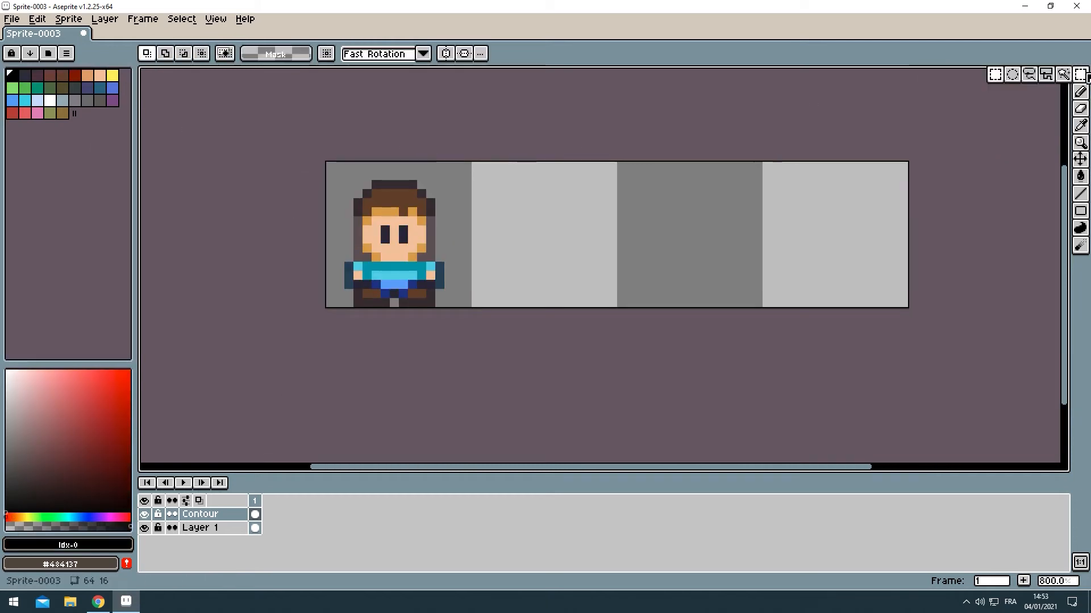
{"action": "left_click_drag", "start_coordinate": [330, 166], "coordinate": [468, 304]}
{"action": "key", "text": "Up"}
{"action": "key", "text": "Down"}
{"action": "left_click", "coordinate": [213, 528]}
{"action": "key", "text": "Up"}
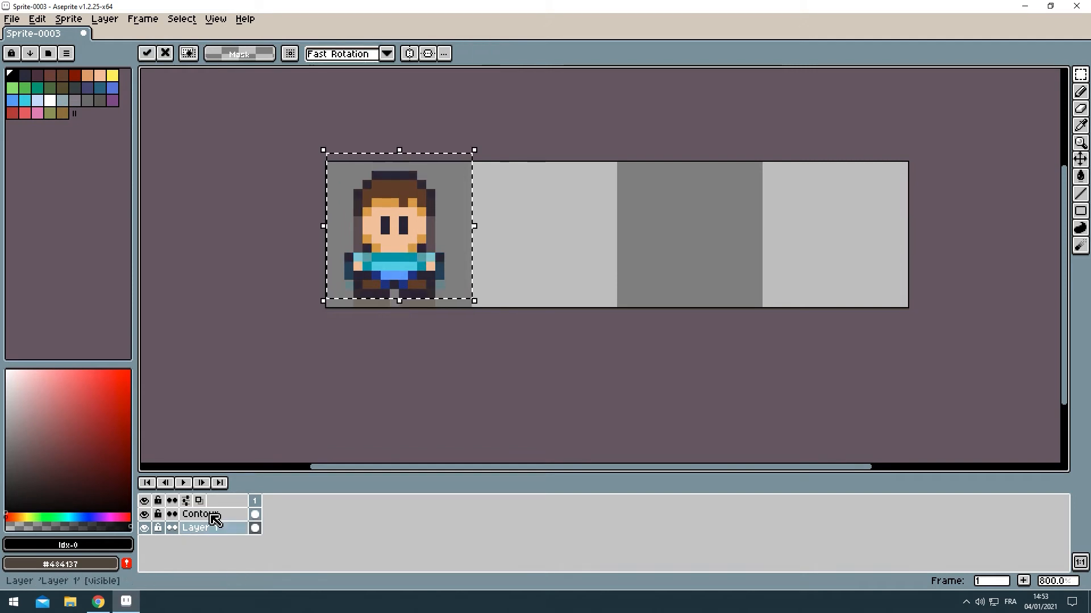
{"action": "left_click", "coordinate": [210, 515]}
{"action": "key", "text": "ctrl+d"}
Add a new layer named Ombre and place it beneath Layer 1
{"action": "scroll", "coordinate": [411, 294], "scroll_direction": "up", "scroll_amount": 1}
{"action": "scroll", "coordinate": [399, 295], "scroll_direction": "up", "scroll_amount": 1}
{"action": "left_click", "coordinate": [12, 77]}
{"action": "left_click", "coordinate": [208, 533]}
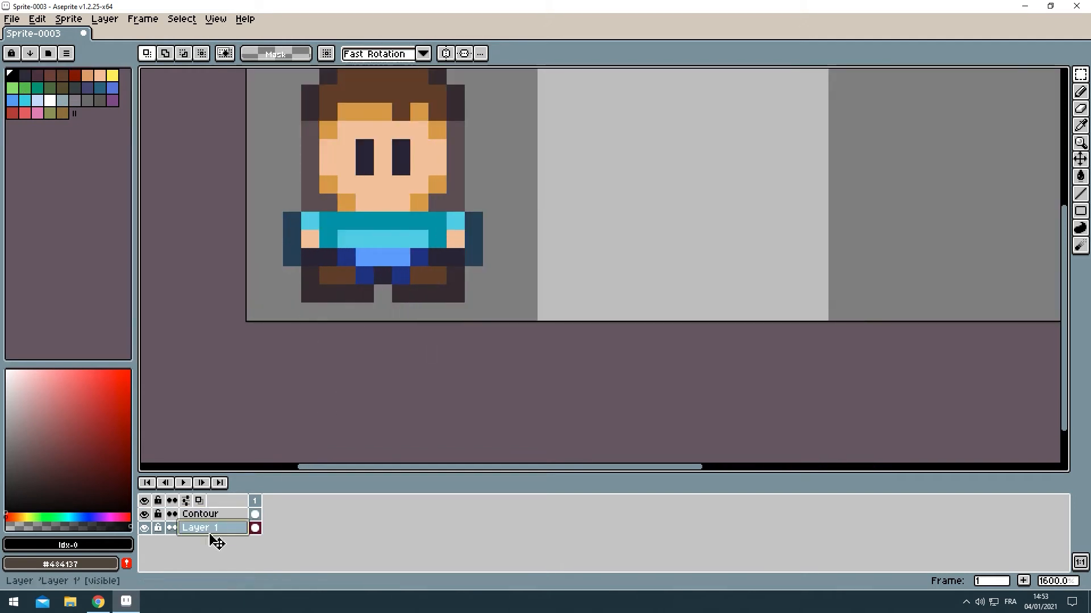
{"action": "key", "text": "shift+n"}
{"action": "double_click", "coordinate": [201, 528]}
{"action": "type", "text": "Ombre"}
{"action": "key", "text": "Return"}
{"action": "left_click_drag", "start_coordinate": [219, 528], "coordinate": [209, 548]}
Rename Layer 1 as Dessin
{"action": "double_click", "coordinate": [208, 531]}
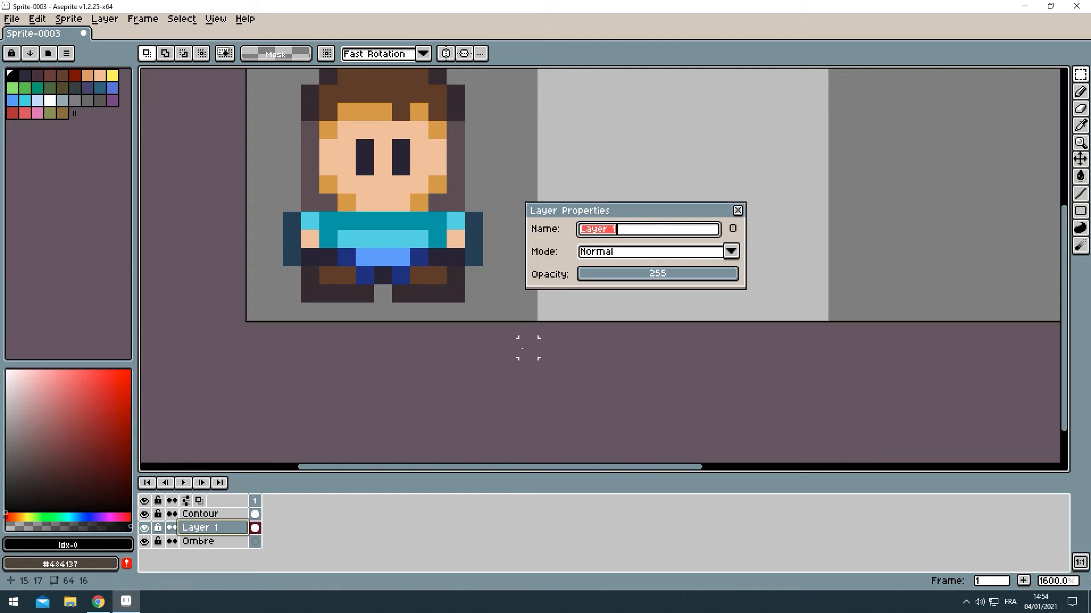
{"action": "type", "text": "Dessin"}
{"action": "key", "text": "Return"}
Paint a black ground shadow under and between the character's feet on the Ombre layer
{"action": "left_click", "coordinate": [209, 542]}
{"action": "key", "text": "b"}
{"action": "left_click_drag", "start_coordinate": [333, 319], "coordinate": [318, 318]}
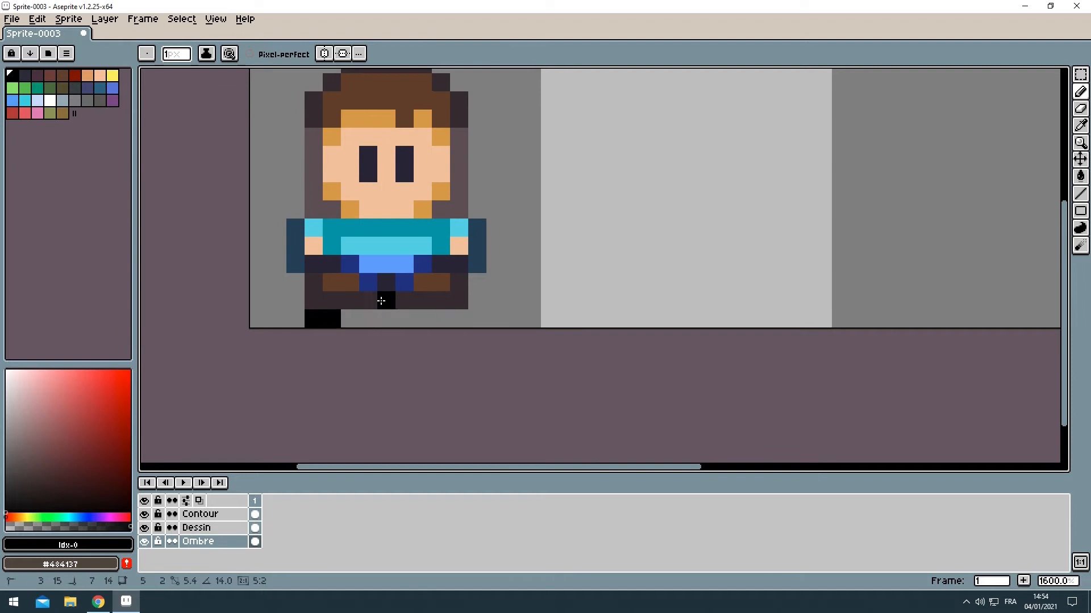
{"action": "key", "text": "ctrl+z"}
{"action": "left_click", "coordinate": [332, 319]}
{"action": "scroll", "coordinate": [374, 308], "scroll_direction": "down", "scroll_amount": 4}
Lower the Ombre layer's opacity to about 84
{"action": "double_click", "coordinate": [205, 542]}
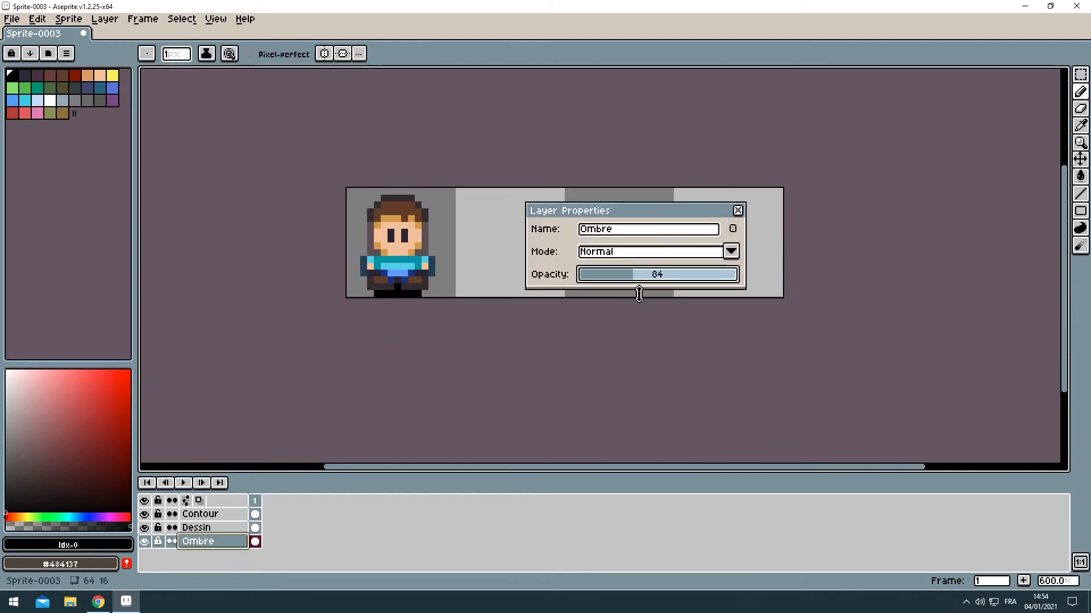
{"action": "key", "text": "Return"}
{"action": "left_click_drag", "start_coordinate": [531, 277], "coordinate": [479, 341]}
{"action": "scroll", "coordinate": [478, 341], "scroll_direction": "down", "scroll_amount": 3}
{"action": "left_click_drag", "start_coordinate": [356, 253], "coordinate": [520, 188]}
{"action": "scroll", "coordinate": [456, 228], "scroll_direction": "up", "scroll_amount": 1}
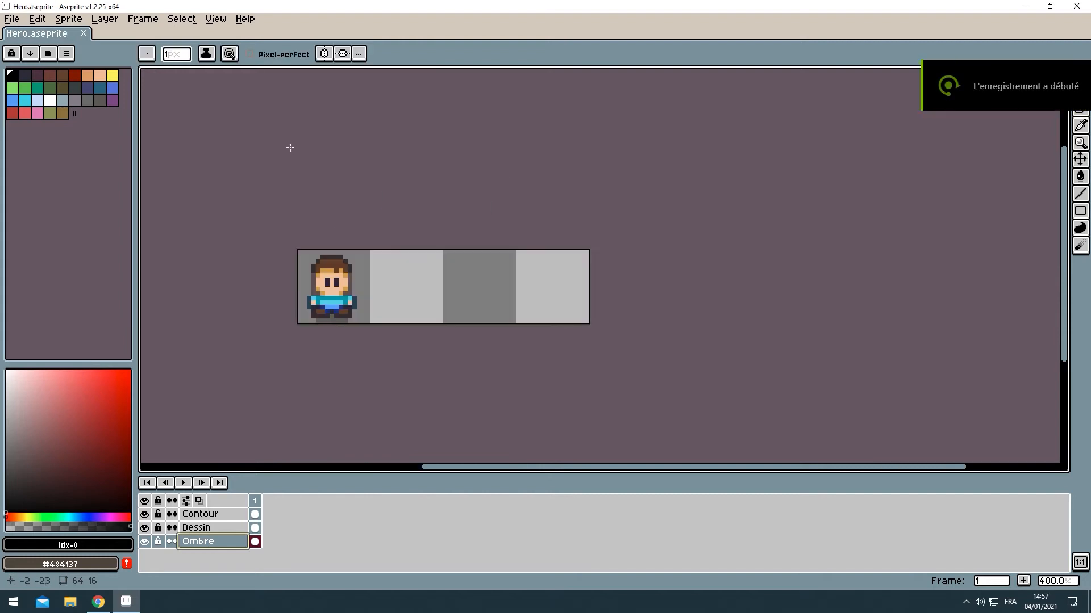
Duplicate the Hero.aseprite view and dock the copy beside the main canvas, enlarged on the front-facing character as a reference
{"action": "right_click", "coordinate": [49, 38]}
{"action": "left_click", "coordinate": [64, 54]}
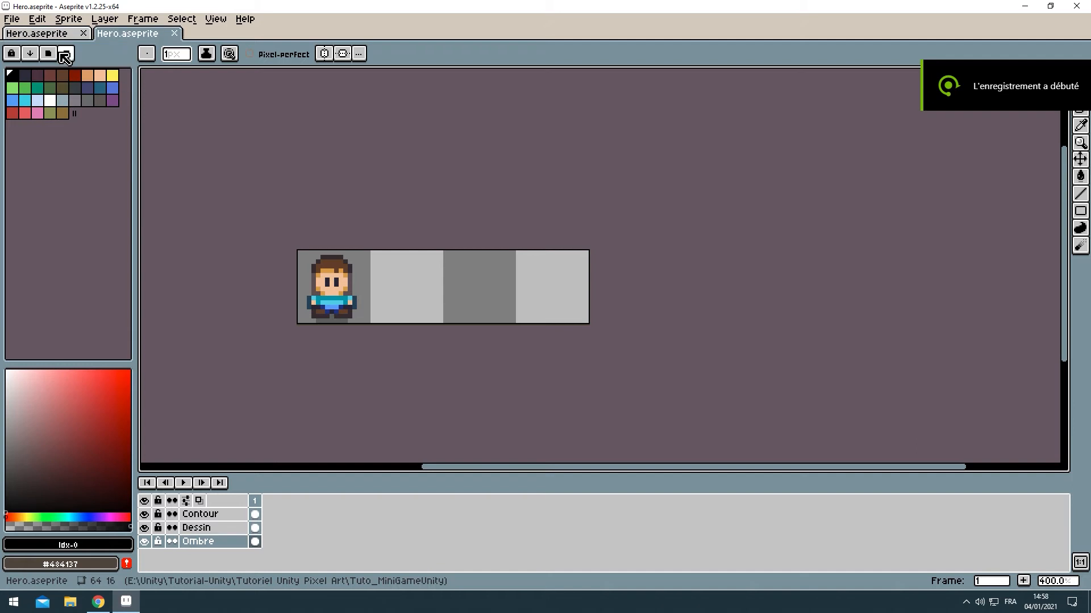
{"action": "left_click_drag", "start_coordinate": [164, 44], "coordinate": [1045, 232]}
{"action": "left_click_drag", "start_coordinate": [859, 241], "coordinate": [978, 221]}
{"action": "left_click_drag", "start_coordinate": [797, 224], "coordinate": [848, 217]}
{"action": "scroll", "coordinate": [848, 216], "scroll_direction": "up", "scroll_amount": 1}
{"action": "scroll", "coordinate": [847, 217], "scroll_direction": "up", "scroll_amount": 3}
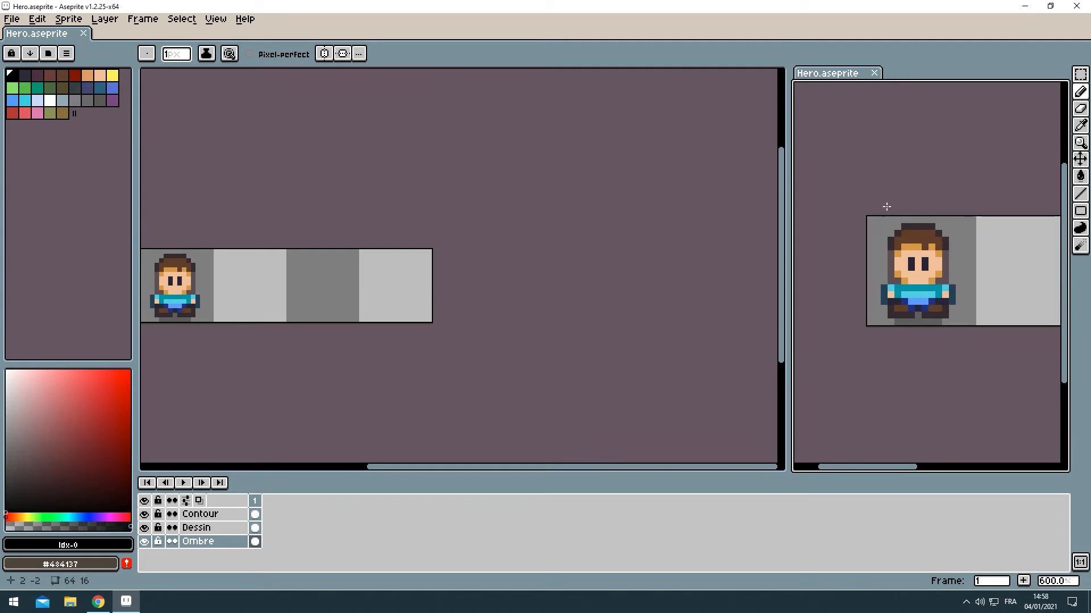
{"action": "scroll", "coordinate": [899, 214], "scroll_direction": "down", "scroll_amount": 2}
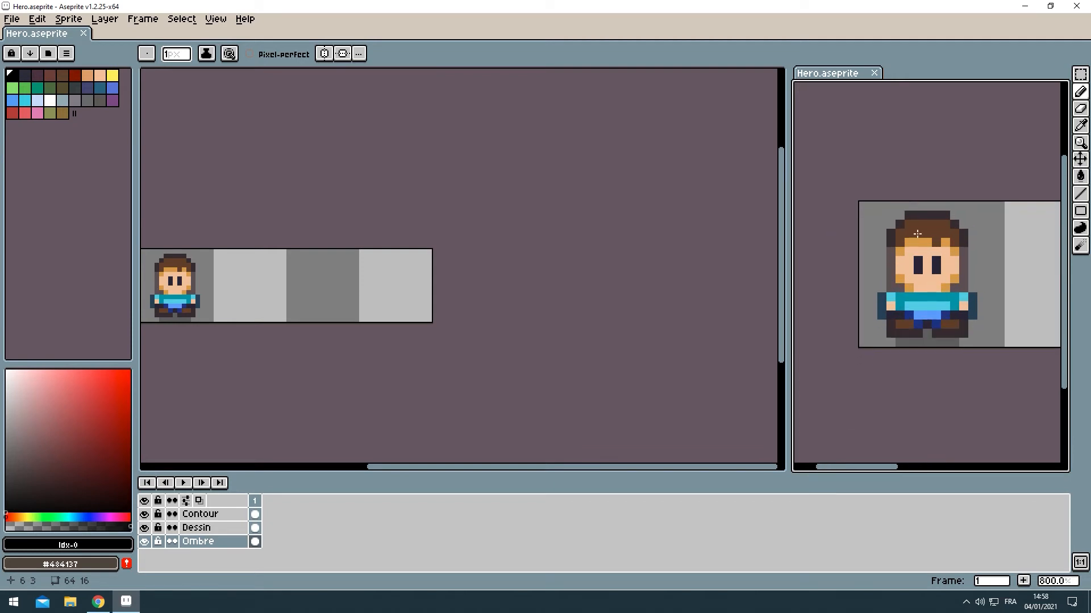
Add an empty second frame, clear its Ombre cel, and turn on onion skinning to show the first frame
{"action": "scroll", "coordinate": [387, 251], "scroll_direction": "up", "scroll_amount": 3}
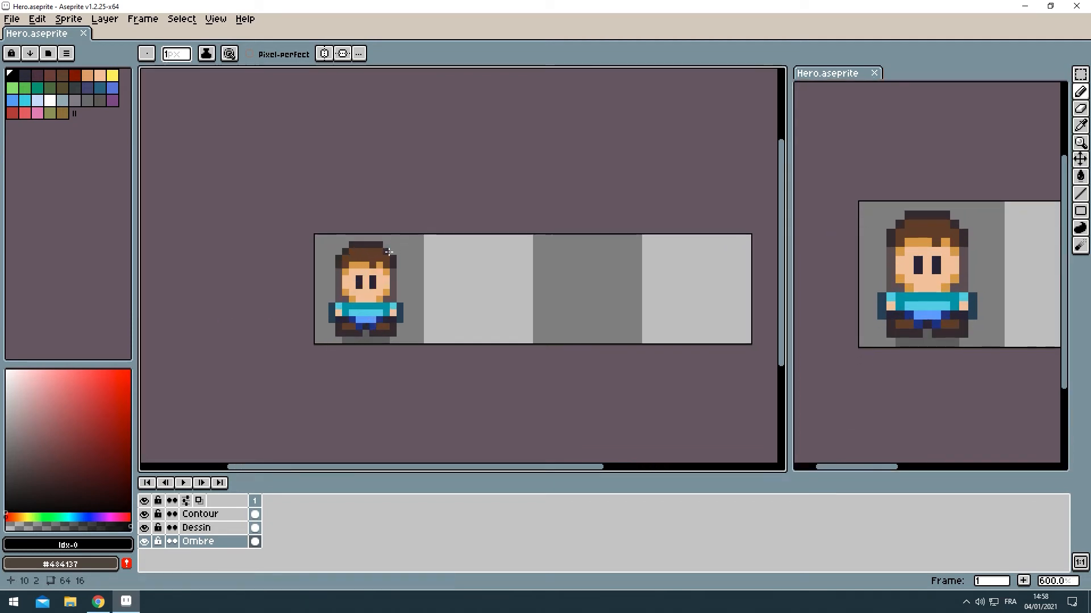
{"action": "scroll", "coordinate": [388, 252], "scroll_direction": "up", "scroll_amount": 2}
{"action": "scroll", "coordinate": [481, 231], "scroll_direction": "down", "scroll_amount": 1}
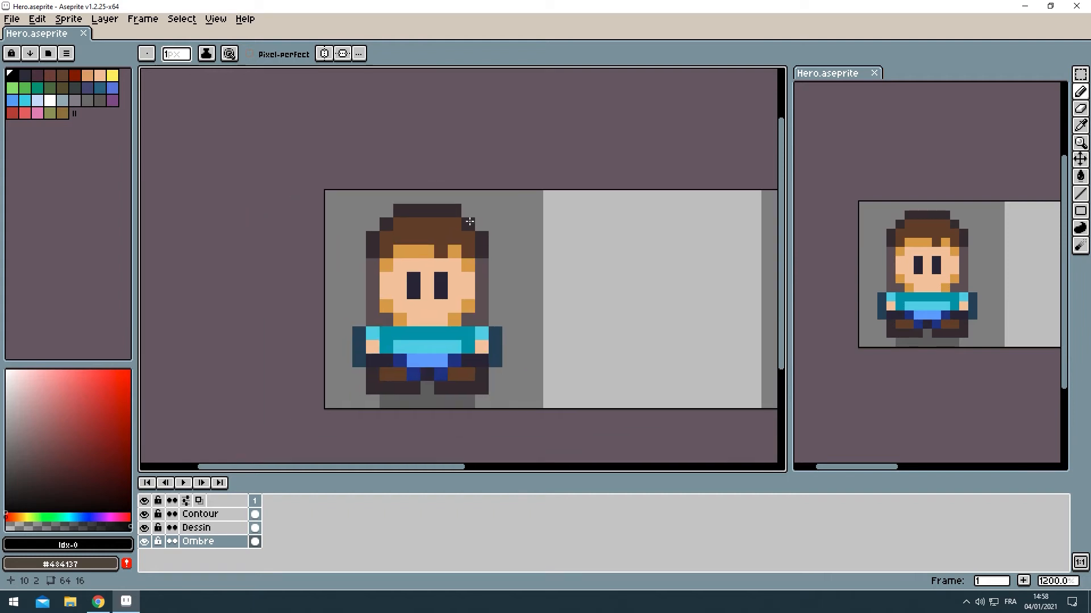
{"action": "scroll", "coordinate": [511, 234], "scroll_direction": "down", "scroll_amount": 1}
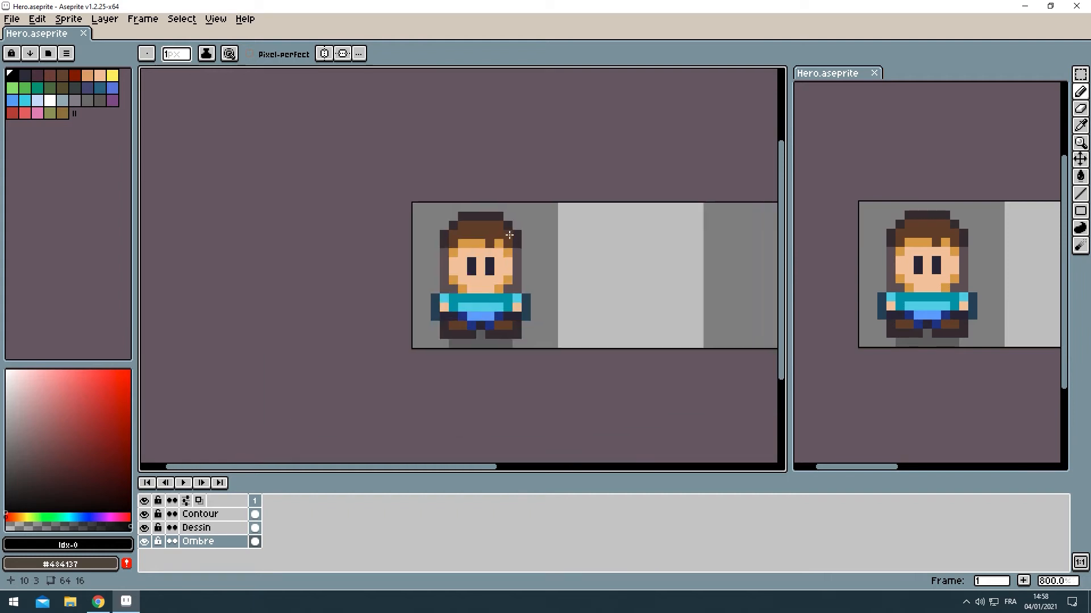
{"action": "scroll", "coordinate": [508, 277], "scroll_direction": "up", "scroll_amount": 2}
{"action": "left_click", "coordinate": [196, 528]}
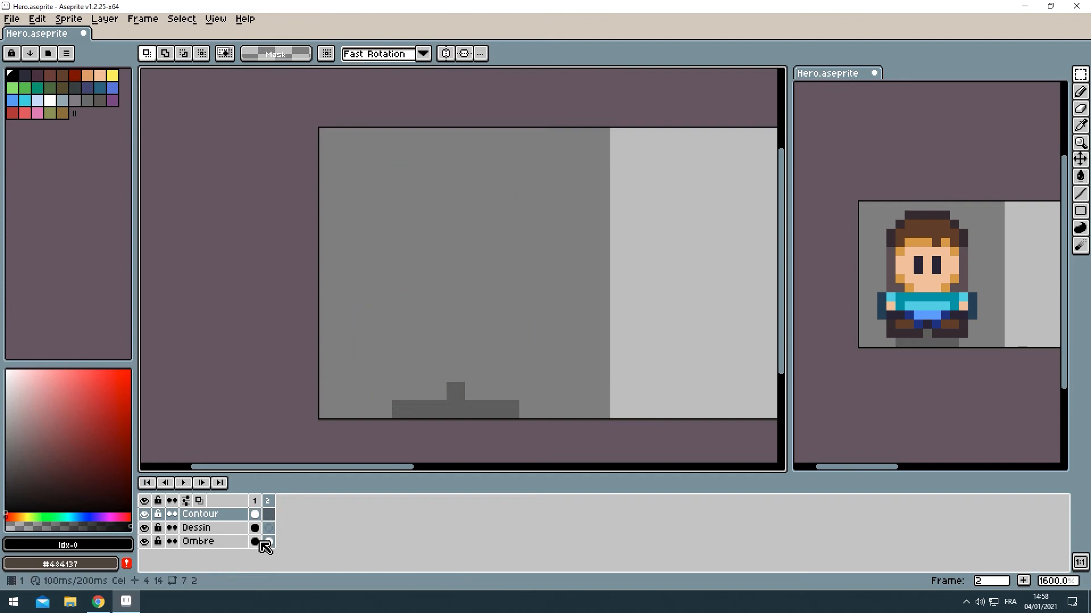
{"action": "left_click", "coordinate": [267, 542]}
{"action": "key", "text": "Delete"}
{"action": "key", "text": "F3"}
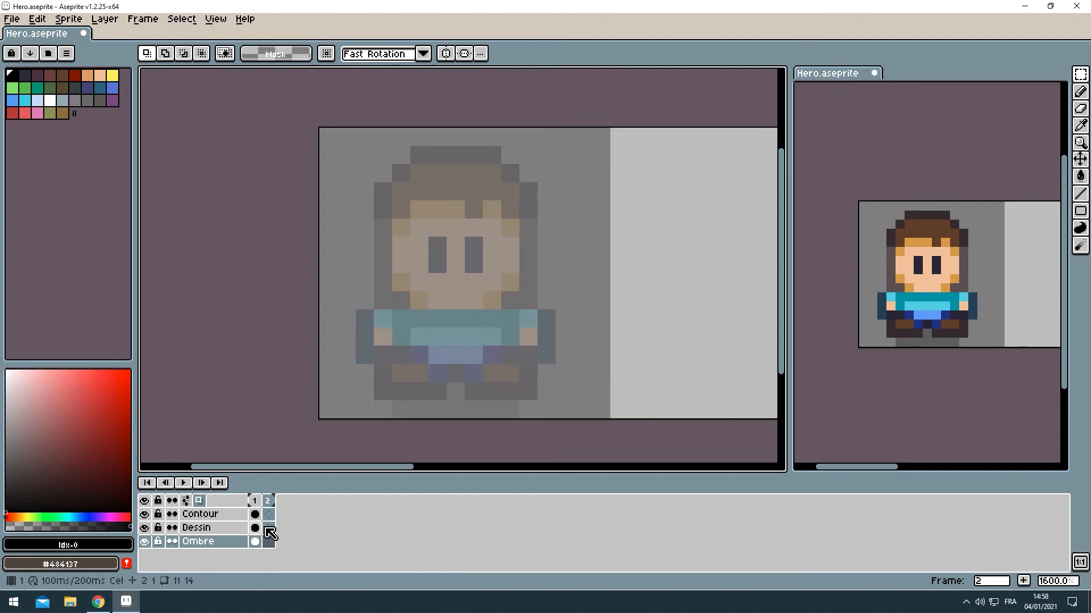
Paint the side-view face in skin tone #eec39a with one dark eye on frame 2 of the Dessin layer
{"action": "left_click", "coordinate": [269, 530]}
{"action": "key", "text": "b"}
{"action": "scroll", "coordinate": [913, 266], "scroll_direction": "up", "scroll_amount": 2}
{"action": "left_click", "coordinate": [904, 267], "text": "alt"}
{"action": "left_click_drag", "start_coordinate": [404, 285], "coordinate": [422, 299]}
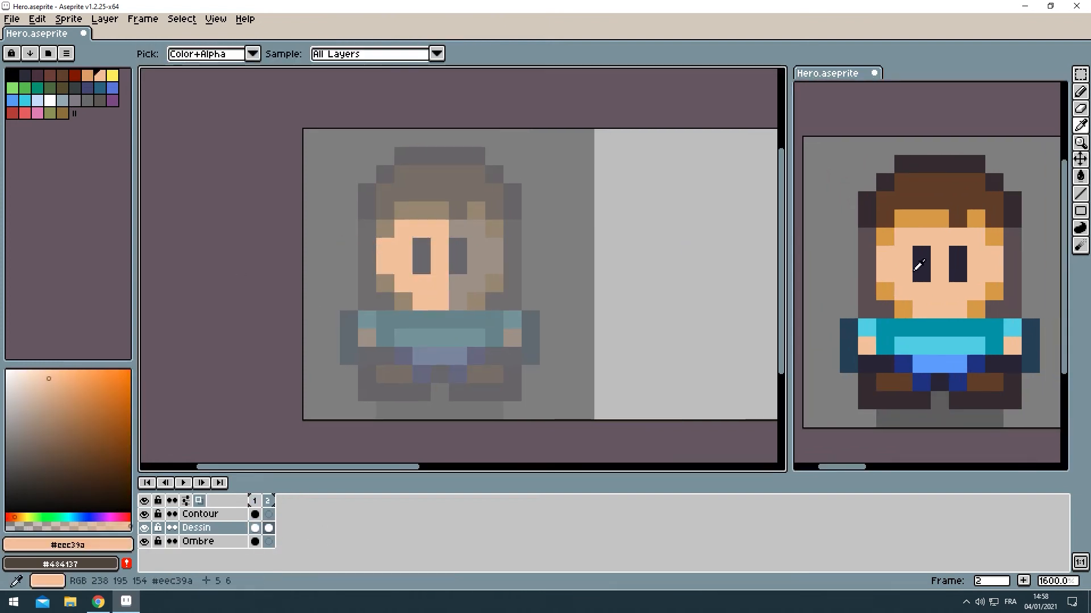
{"action": "left_click", "coordinate": [918, 263], "text": "alt"}
{"action": "left_click_drag", "start_coordinate": [422, 247], "coordinate": [422, 266]}
Paint the fringe and lower hair edge of the side view in #d69b41 and extend the skin towards the back
{"action": "left_click", "coordinate": [905, 219], "text": "alt"}
{"action": "left_click_drag", "start_coordinate": [404, 212], "coordinate": [427, 212]}
{"action": "left_click", "coordinate": [904, 267], "text": "alt"}
{"action": "left_click_drag", "start_coordinate": [458, 302], "coordinate": [451, 251]}
{"action": "scroll", "coordinate": [450, 251], "scroll_direction": "down", "scroll_amount": 1}
{"action": "left_click", "coordinate": [381, 314]}
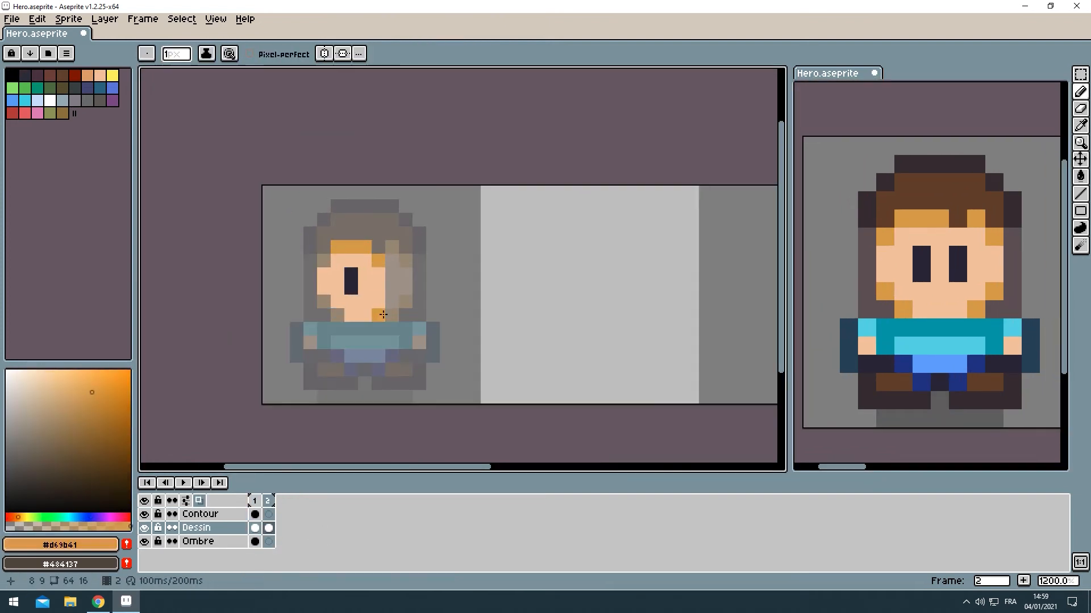
{"action": "scroll", "coordinate": [384, 315], "scroll_direction": "up", "scroll_amount": 1}
Erase stray pixels around the side-view face and add a #d69b41 hair strip behind the cheek
{"action": "left_click_drag", "start_coordinate": [305, 297], "coordinate": [322, 315]}
{"action": "key", "text": "e"}
{"action": "left_click", "coordinate": [305, 261]}
{"action": "left_click_drag", "start_coordinate": [407, 213], "coordinate": [468, 190]}
{"action": "key", "text": "b"}
{"action": "left_click", "coordinate": [438, 291], "text": "alt"}
{"action": "left_click_drag", "start_coordinate": [455, 274], "coordinate": [452, 261]}
Fill the top and back of the side-view hair with brown #5c3c22, checking it against the onion skin
{"action": "left_click", "coordinate": [909, 195], "text": "alt"}
{"action": "left_click_drag", "start_coordinate": [365, 182], "coordinate": [389, 181]}
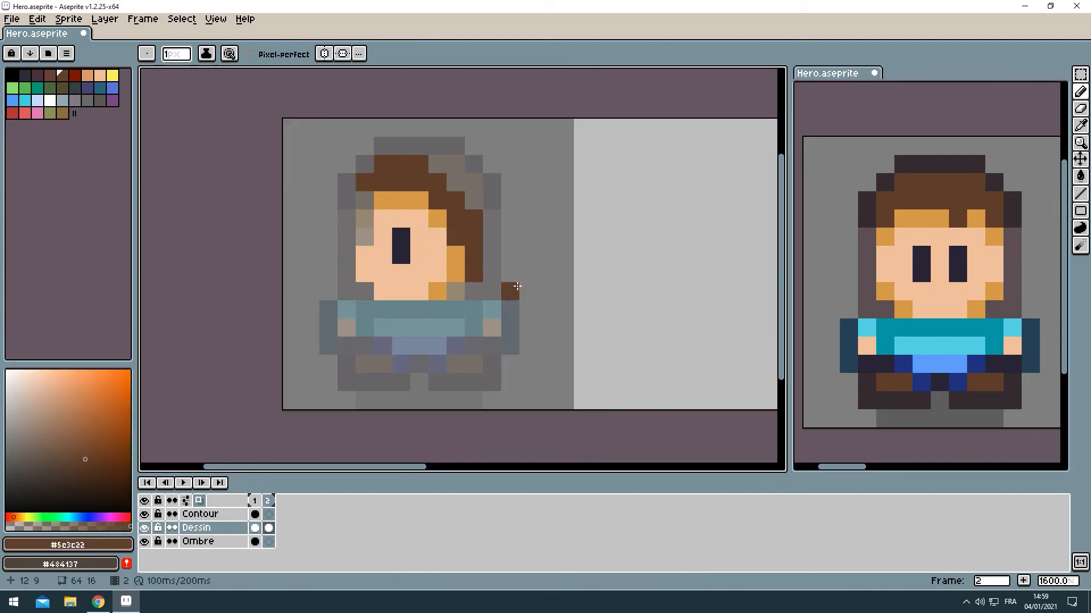
{"action": "scroll", "coordinate": [493, 278], "scroll_direction": "down", "scroll_amount": 1}
{"action": "scroll", "coordinate": [533, 209], "scroll_direction": "up", "scroll_amount": 3}
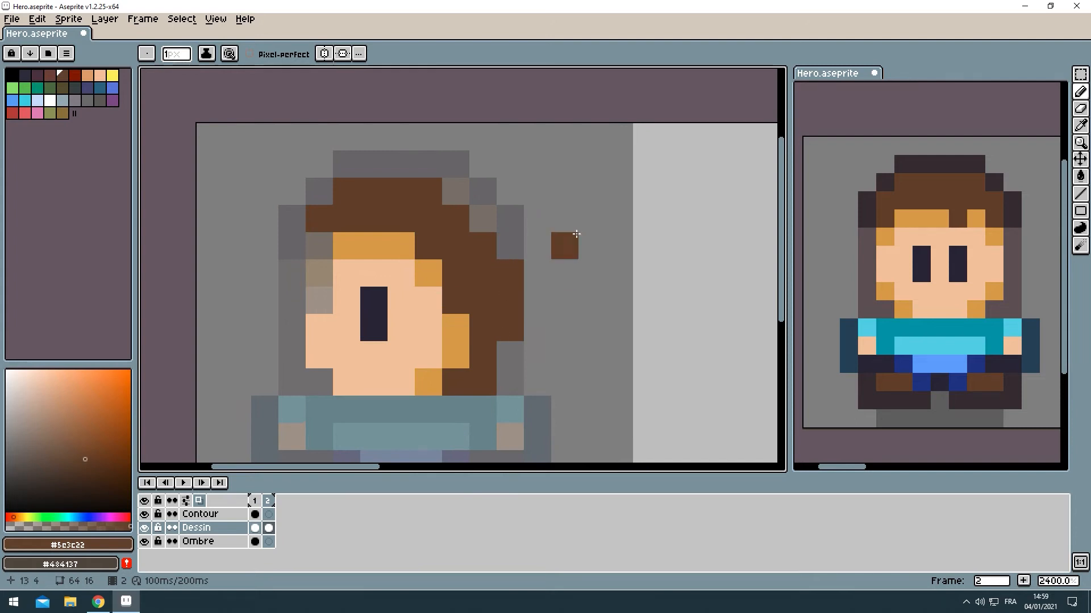
{"action": "scroll", "coordinate": [427, 227], "scroll_direction": "down", "scroll_amount": 2}
{"action": "left_click", "coordinate": [204, 500]}
{"action": "left_click", "coordinate": [204, 500]}
Paint the side-view shirt in cyan #5fcde4 below the head on the Dessin layer
{"action": "scroll", "coordinate": [470, 420], "scroll_direction": "up", "scroll_amount": 1}
{"action": "left_click", "coordinate": [909, 346], "text": "alt"}
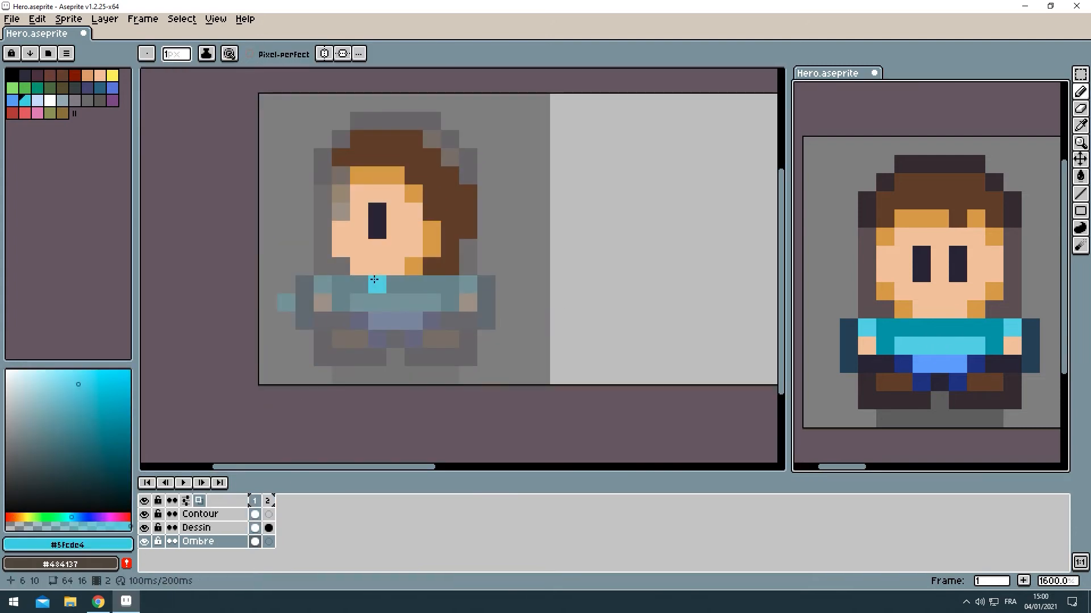
{"action": "left_click_drag", "start_coordinate": [374, 280], "coordinate": [413, 302]}
{"action": "left_click", "coordinate": [203, 500]}
{"action": "left_click", "coordinate": [204, 500]}
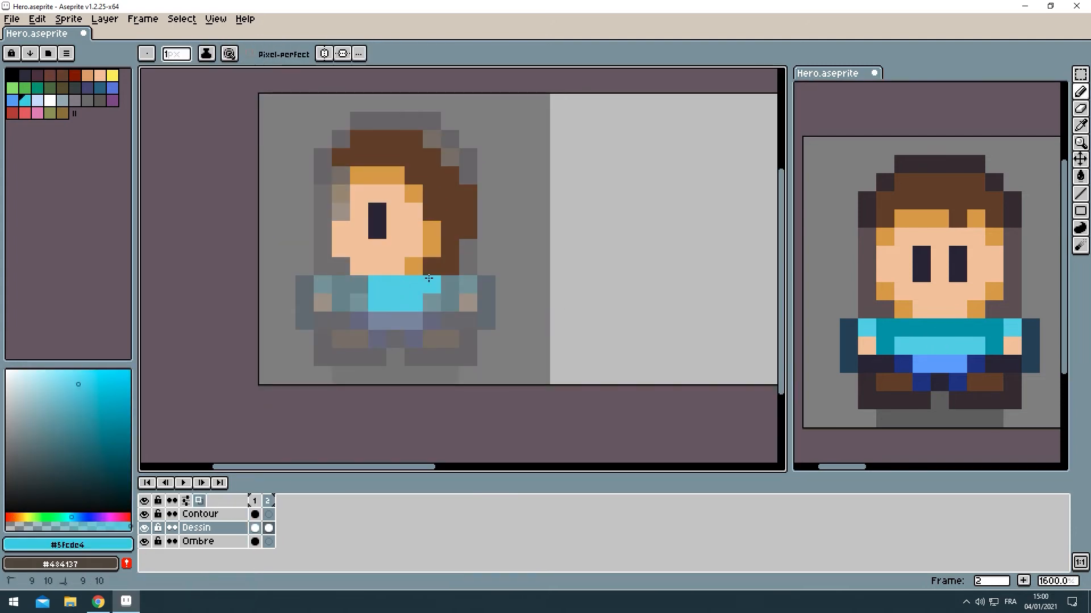
{"action": "left_click", "coordinate": [200, 501]}
{"action": "scroll", "coordinate": [285, 319], "scroll_direction": "down", "scroll_amount": 3}
{"action": "left_click", "coordinate": [201, 501]}
Add the skin-coloured forearm across the shirt and the blue trousers beneath it, erasing excess pixels
{"action": "scroll", "coordinate": [316, 328], "scroll_direction": "up", "scroll_amount": 4}
{"action": "left_click", "coordinate": [310, 244], "text": "alt"}
{"action": "left_click", "coordinate": [321, 287]}
{"action": "left_click", "coordinate": [295, 287], "text": "alt"}
{"action": "mouse_move", "coordinate": [291, 313]}
{"action": "left_mouse_down"}
{"action": "mouse_move", "coordinate": [409, 291]}
{"action": "mouse_move", "coordinate": [331, 315]}
{"action": "mouse_move", "coordinate": [343, 316]}
{"action": "mouse_move", "coordinate": [323, 347]}
{"action": "mouse_move", "coordinate": [352, 326]}
{"action": "left_mouse_up"}
{"action": "scroll", "coordinate": [359, 293], "scroll_direction": "down", "scroll_amount": 1}
{"action": "left_click", "coordinate": [938, 364], "text": "alt"}
{"action": "key", "text": "e"}
{"action": "left_click", "coordinate": [315, 307]}
{"action": "key", "text": "b"}
Paint the side-view shoe in brown #5c3c22 below the trousers
{"action": "left_click", "coordinate": [900, 382], "text": "alt"}
{"action": "scroll", "coordinate": [341, 291], "scroll_direction": "down", "scroll_amount": 2}
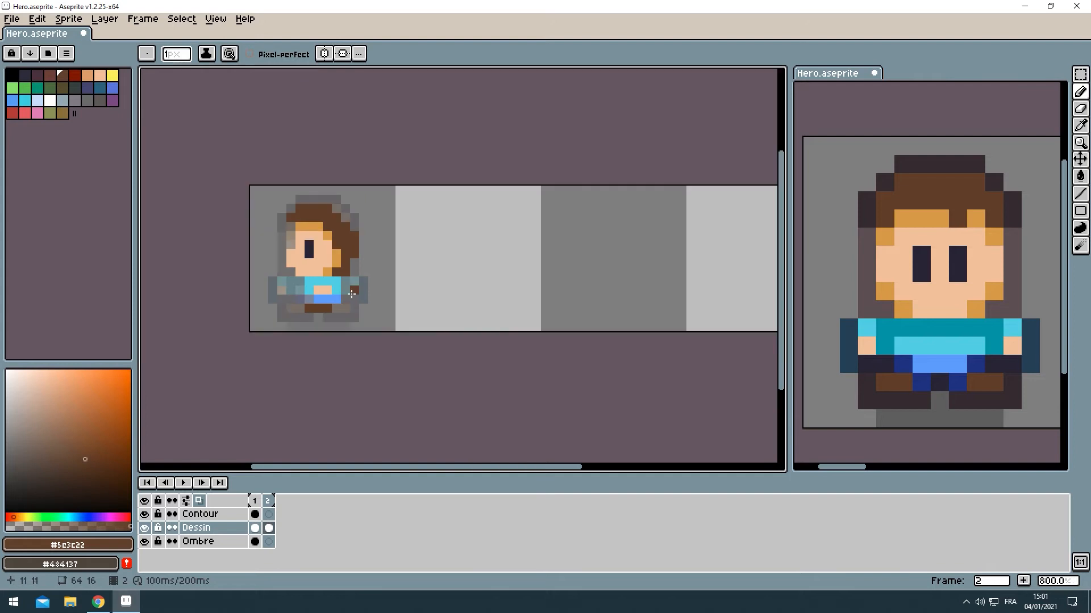
{"action": "scroll", "coordinate": [331, 316], "scroll_direction": "up", "scroll_amount": 4}
{"action": "scroll", "coordinate": [355, 269], "scroll_direction": "down", "scroll_amount": 2}
{"action": "left_click_drag", "start_coordinate": [365, 187], "coordinate": [357, 270]}
Outline the side-view character in dark #32272f on frame 2 of the Dessin layer
{"action": "left_click", "coordinate": [289, 241], "text": "alt"}
{"action": "left_click", "coordinate": [867, 210], "text": "alt"}
{"action": "left_click_drag", "start_coordinate": [344, 391], "coordinate": [337, 422]}
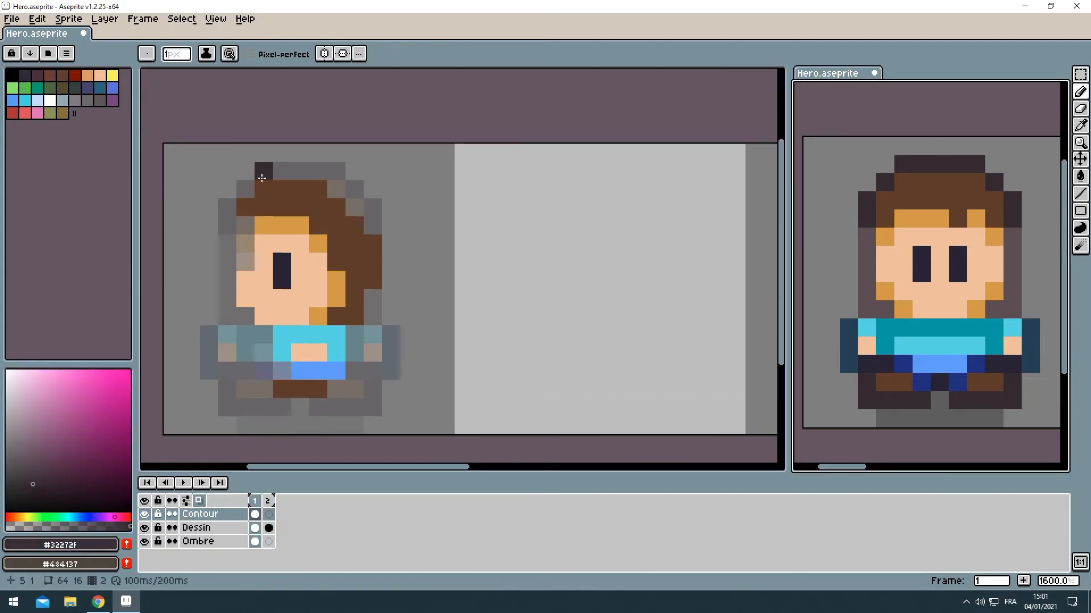
{"action": "left_click", "coordinate": [255, 528]}
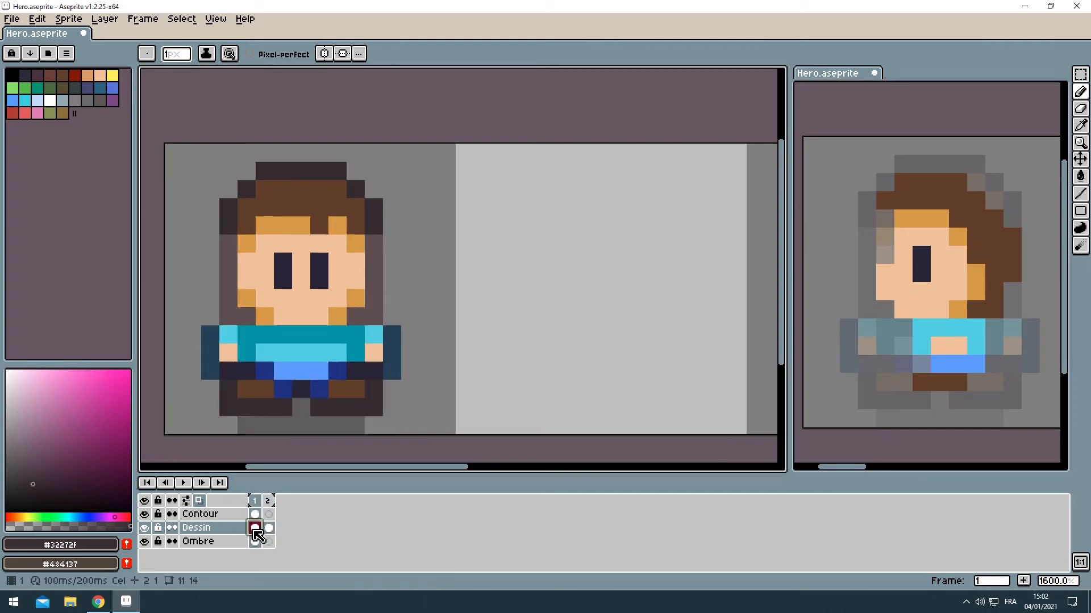
{"action": "left_click", "coordinate": [272, 527]}
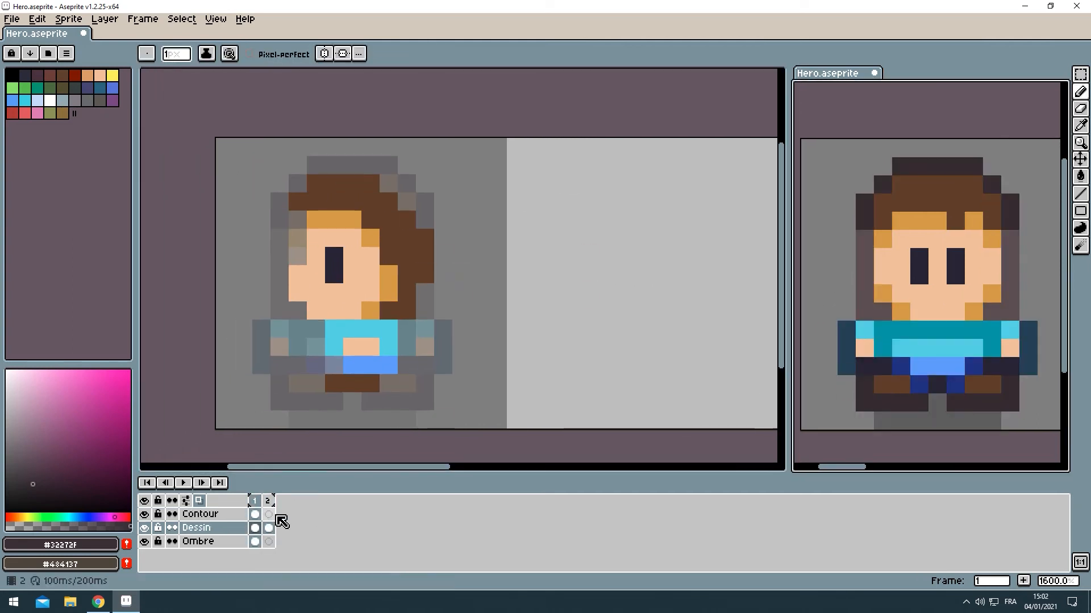
{"action": "left_click", "coordinate": [268, 528]}
{"action": "left_click", "coordinate": [255, 529]}
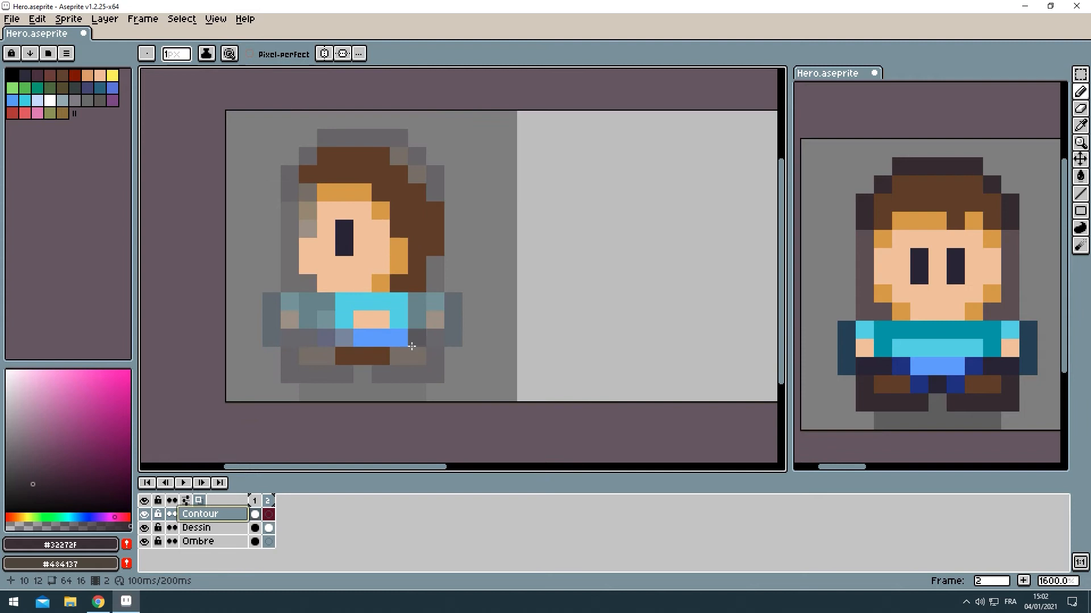
{"action": "left_click", "coordinate": [307, 155]}
{"action": "left_click_drag", "start_coordinate": [306, 155], "coordinate": [447, 209]}
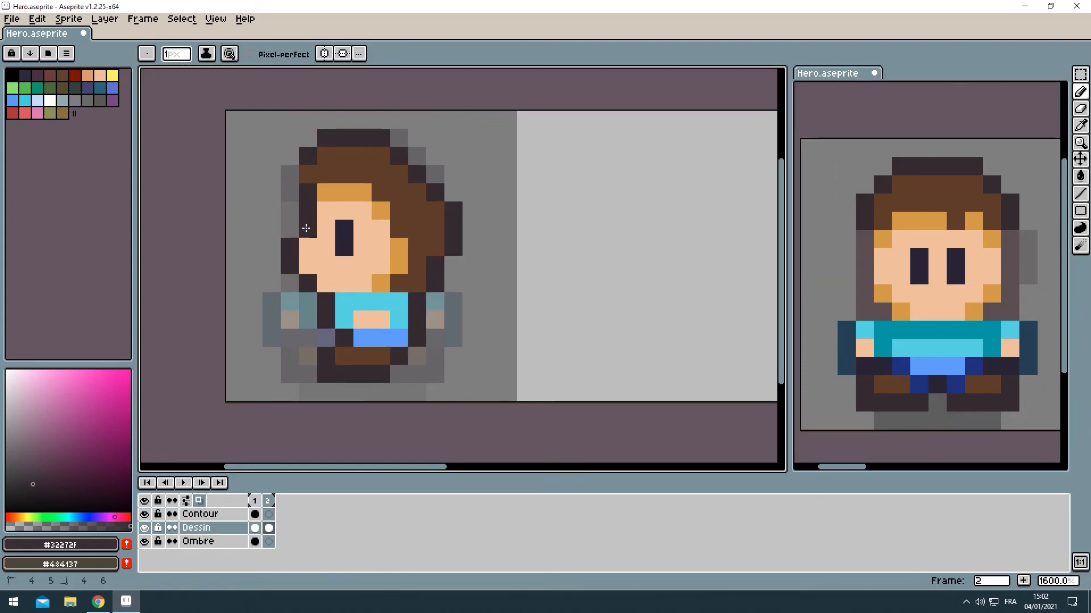
{"action": "left_click", "coordinate": [290, 175]}
Tint the side-view hair and shoe outlines with brown #5c3c22 on frame 2 of the Contour layer
{"action": "scroll", "coordinate": [373, 174], "scroll_direction": "down", "scroll_amount": 1}
{"action": "left_click", "coordinate": [268, 514]}
{"action": "left_click_drag", "start_coordinate": [350, 161], "coordinate": [386, 176]}
{"action": "left_click", "coordinate": [387, 176], "text": "alt"}
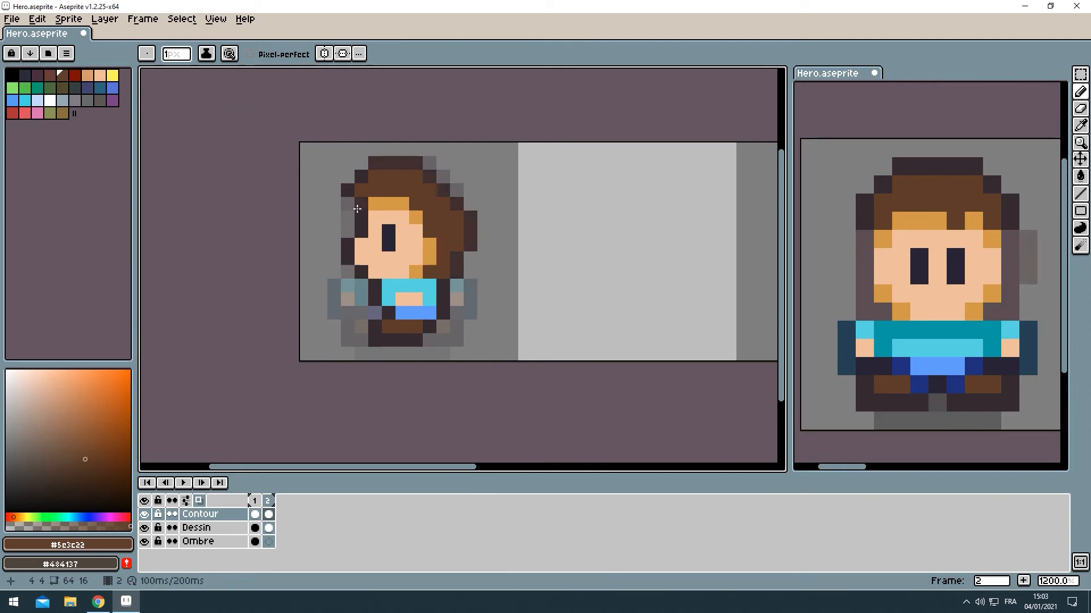
{"action": "scroll", "coordinate": [357, 209], "scroll_direction": "up", "scroll_amount": 1}
Tint the remaining side-view outlines with skin tone by the face, cyan by the shirt and blue by the trousers
{"action": "left_click", "coordinate": [269, 528]}
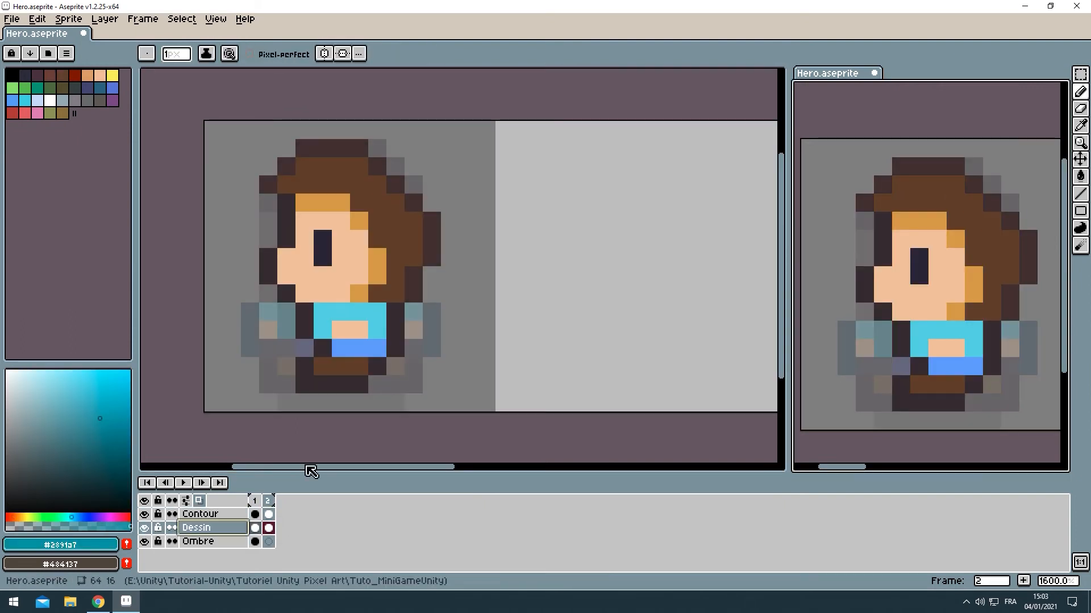
{"action": "left_click", "coordinate": [957, 329], "text": "alt"}
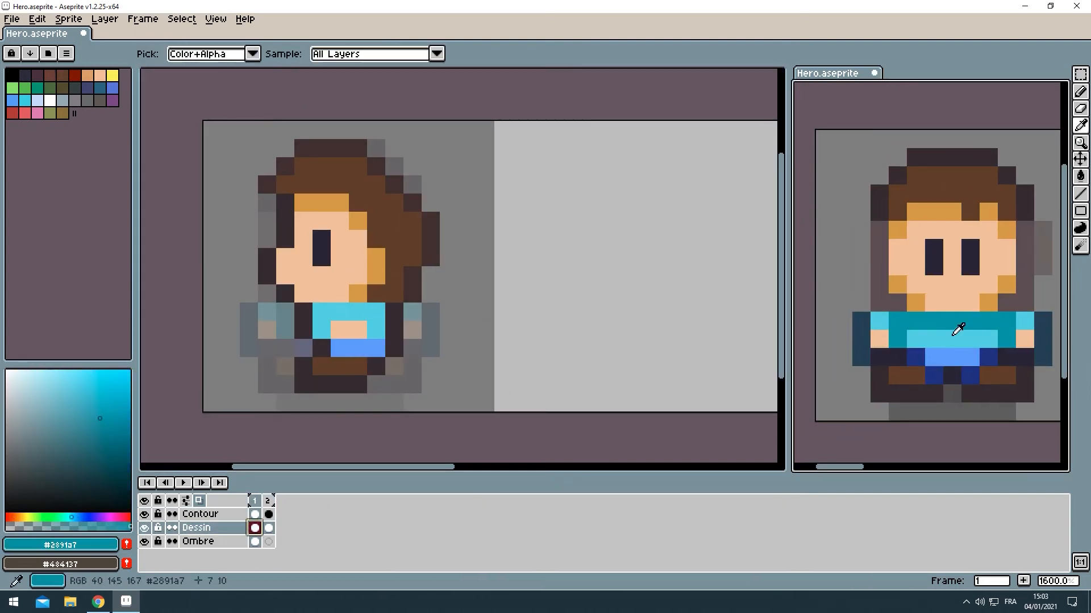
{"action": "scroll", "coordinate": [466, 208], "scroll_direction": "left", "scroll_amount": 1}
{"action": "left_click", "coordinate": [466, 207]}
{"action": "scroll", "coordinate": [466, 208], "scroll_direction": "right", "scroll_amount": 1}
{"action": "left_click", "coordinate": [326, 214], "text": "alt"}
{"action": "left_click", "coordinate": [417, 332], "text": "alt"}
{"action": "left_click", "coordinate": [341, 383], "text": "alt"}
Paint a black shadow under and on both sides of the side-view shoe on frame 2 of the Ombre layer
{"action": "scroll", "coordinate": [386, 295], "scroll_direction": "down", "scroll_amount": 3}
{"action": "scroll", "coordinate": [384, 292], "scroll_direction": "up", "scroll_amount": 3}
{"action": "left_click", "coordinate": [347, 323], "text": "alt"}
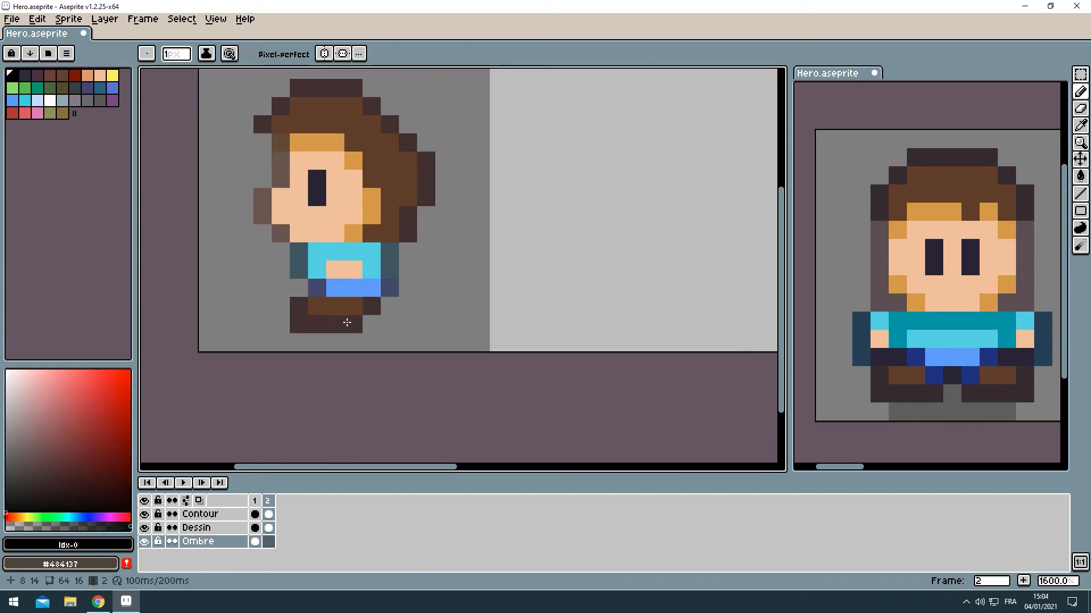
{"action": "scroll", "coordinate": [347, 323], "scroll_direction": "down", "scroll_amount": 3}
{"action": "scroll", "coordinate": [227, 370], "scroll_direction": "up", "scroll_amount": 3}
{"action": "left_click", "coordinate": [230, 325]}
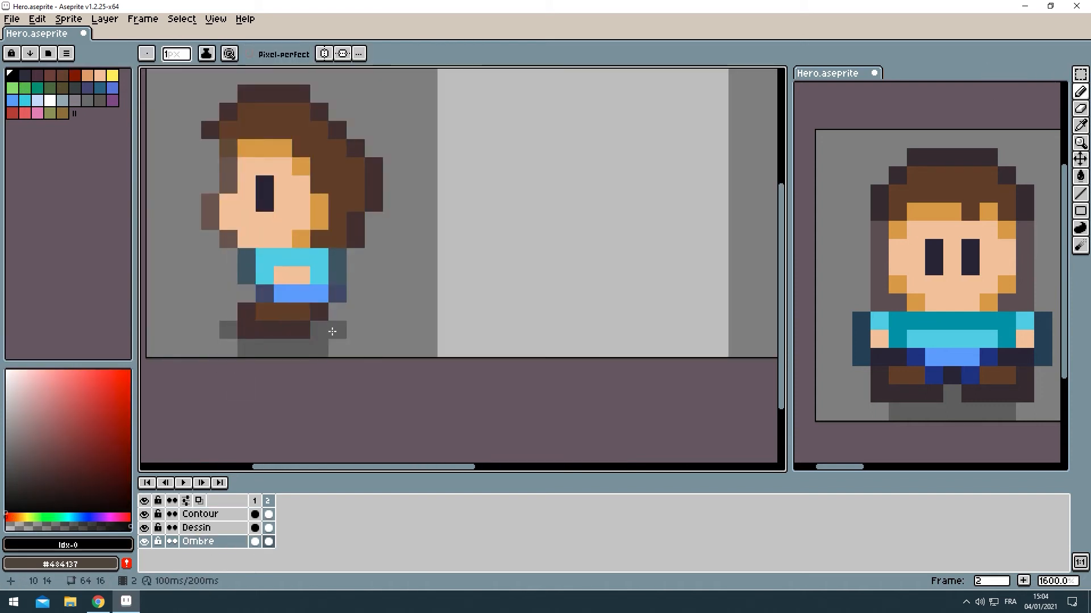
Place the side-view character in the second cell of the sprite sheet, next to the front view
{"action": "scroll", "coordinate": [332, 331], "scroll_direction": "down", "scroll_amount": 3}
{"action": "scroll", "coordinate": [397, 329], "scroll_direction": "up", "scroll_amount": 1}
{"action": "key", "text": "ctrl+v"}
{"action": "left_click", "coordinate": [476, 330]}
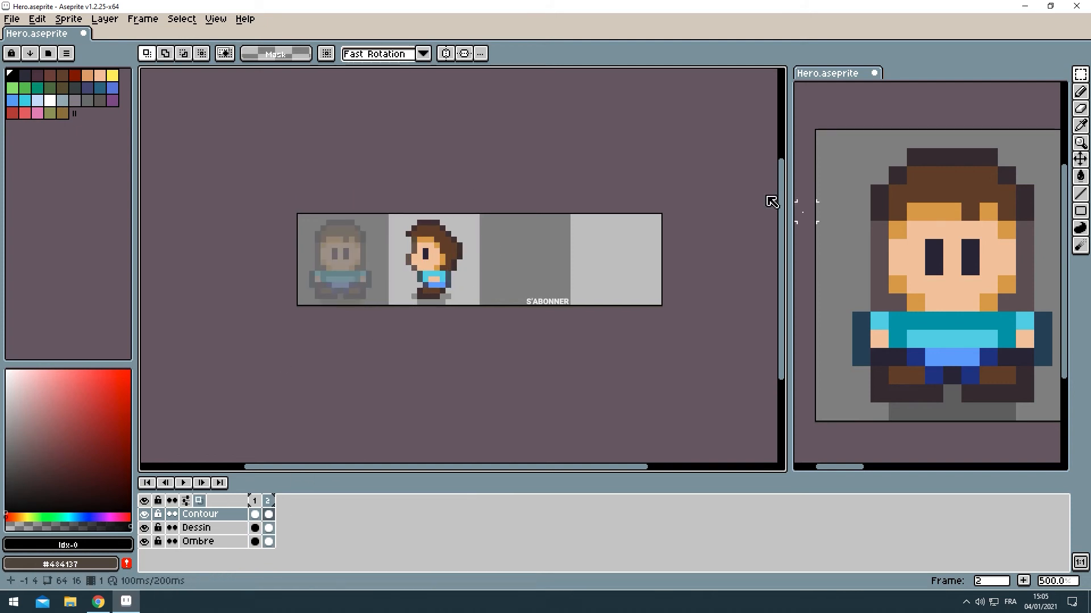
{"action": "key", "text": "F7"}
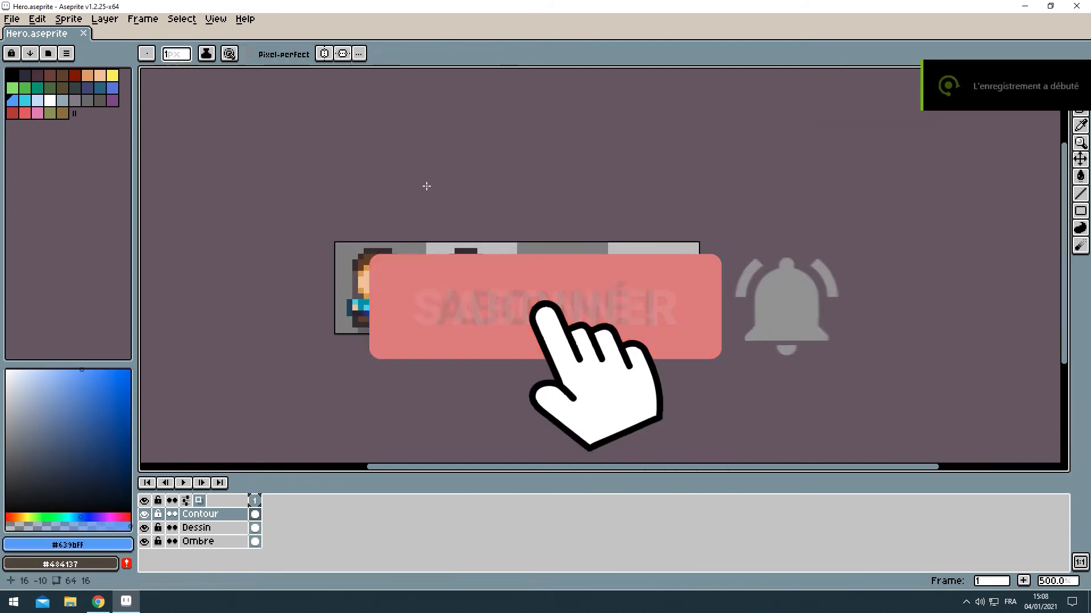
{"action": "scroll", "coordinate": [454, 284], "scroll_direction": "up", "scroll_amount": 2}
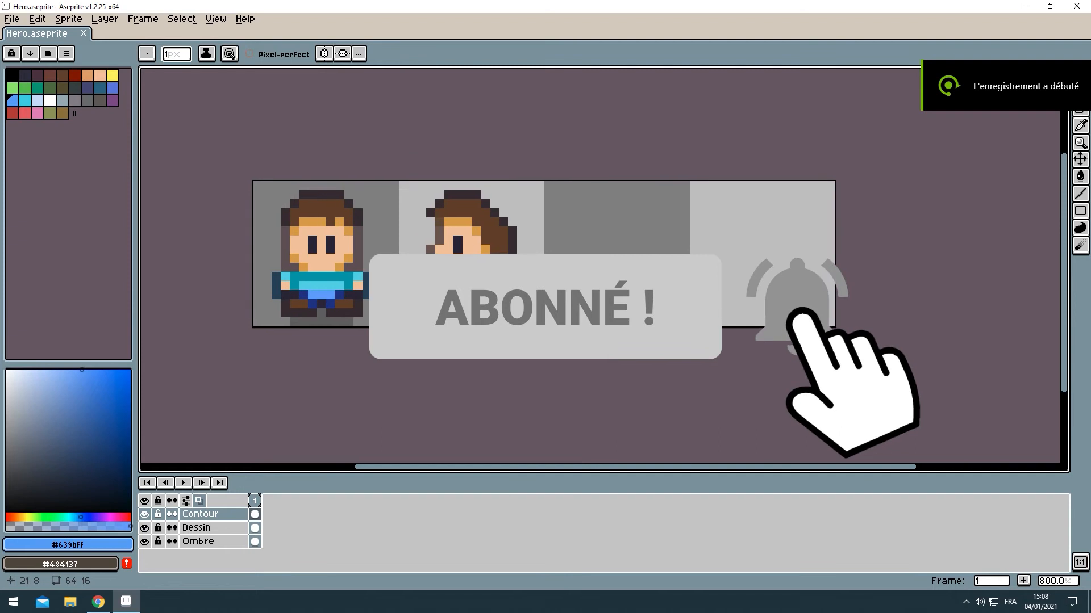
Add a second frame to the timeline and hide the Ombre layer
{"action": "key", "text": "i"}
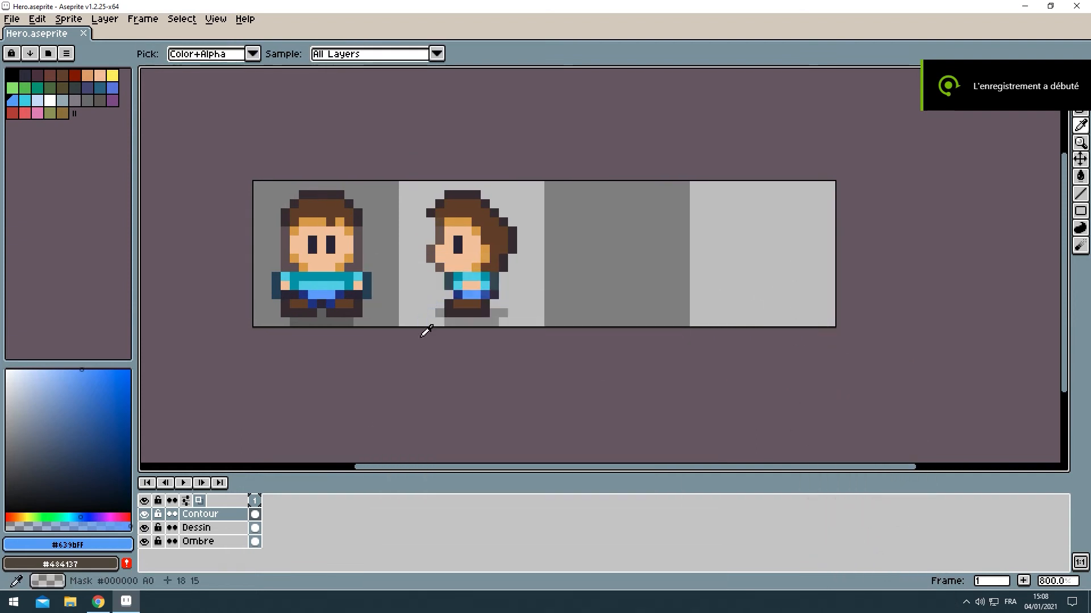
{"action": "key", "text": "alt+n"}
{"action": "scroll", "coordinate": [517, 347], "scroll_direction": "up", "scroll_amount": 3}
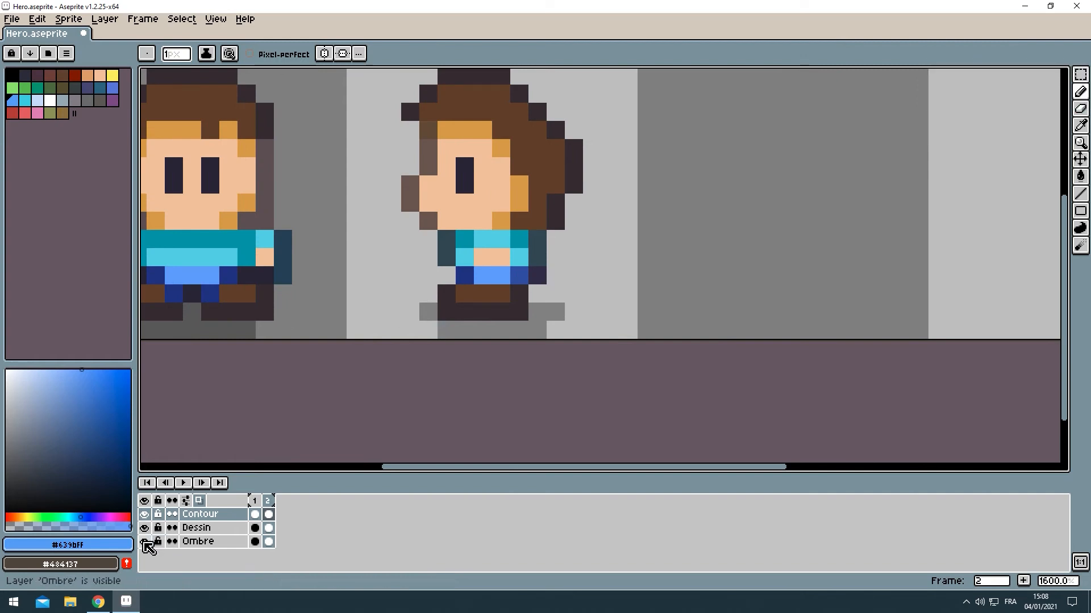
{"action": "left_click", "coordinate": [144, 542]}
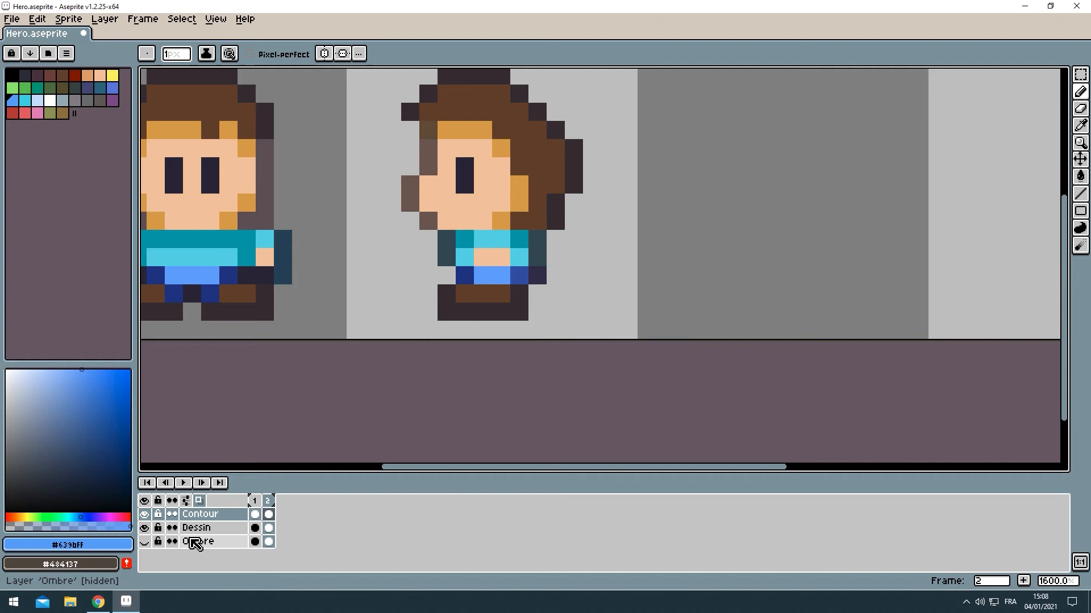
Try shifting the side-view shoe sideways by a few pixels on frame 2 of the Dessin layer
{"action": "left_click", "coordinate": [1079, 74]}
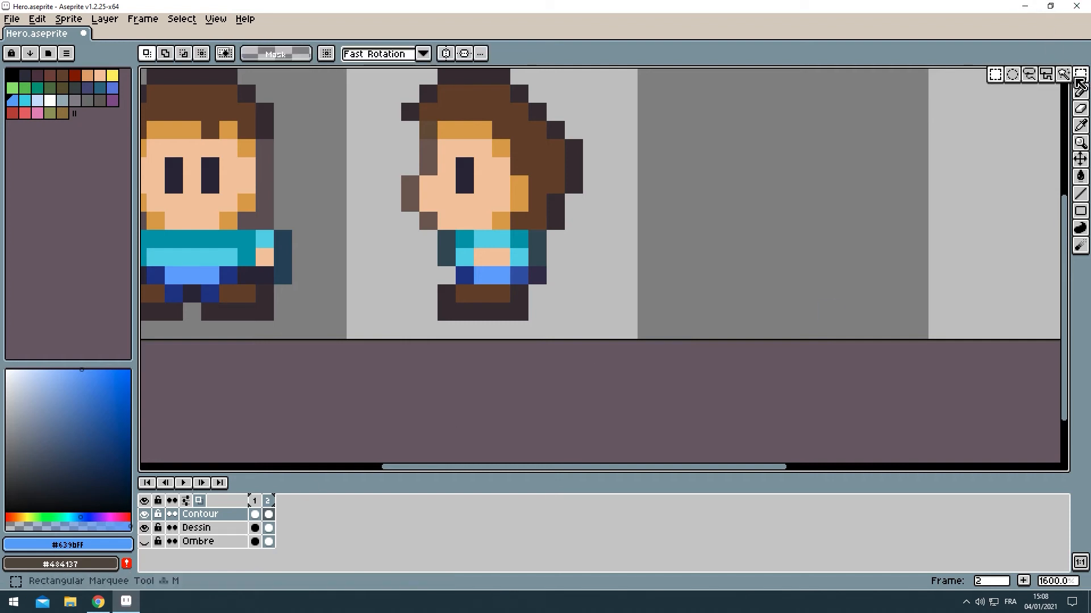
{"action": "left_click", "coordinate": [188, 528]}
{"action": "left_click_drag", "start_coordinate": [435, 282], "coordinate": [531, 323]}
{"action": "key", "text": "Left"}
{"action": "key", "text": "Left"}
{"action": "key", "text": "Left"}
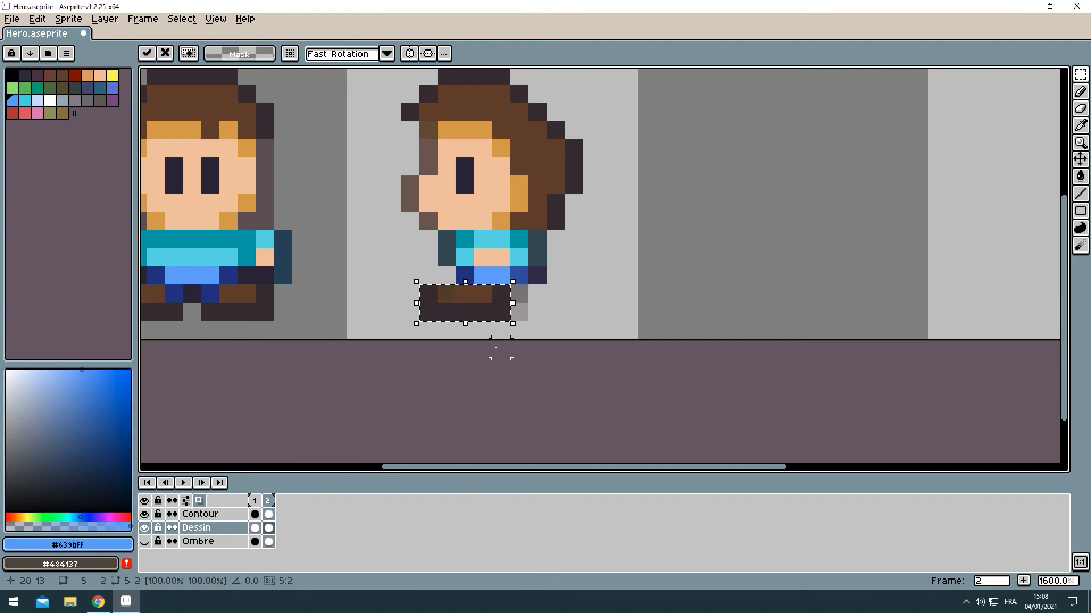
{"action": "key", "text": "Right"}
{"action": "key", "text": "Right"}
{"action": "key", "text": "Right"}
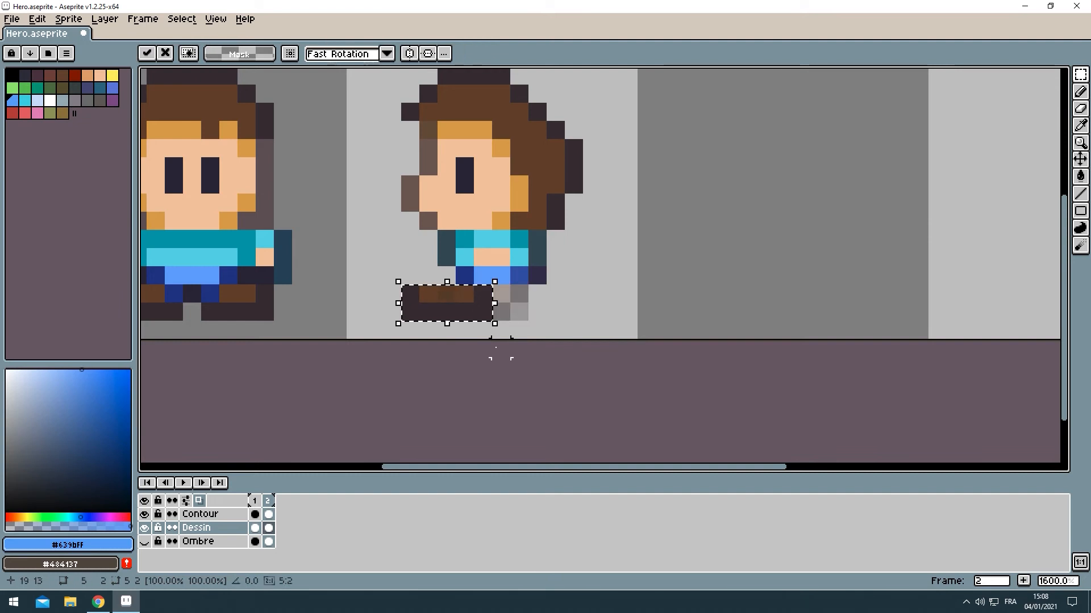
{"action": "key", "text": "ctrl+d"}
Add a third frame and move the side-view shoe two pixels to the left on its Dessin layer
{"action": "key", "text": "alt+n"}
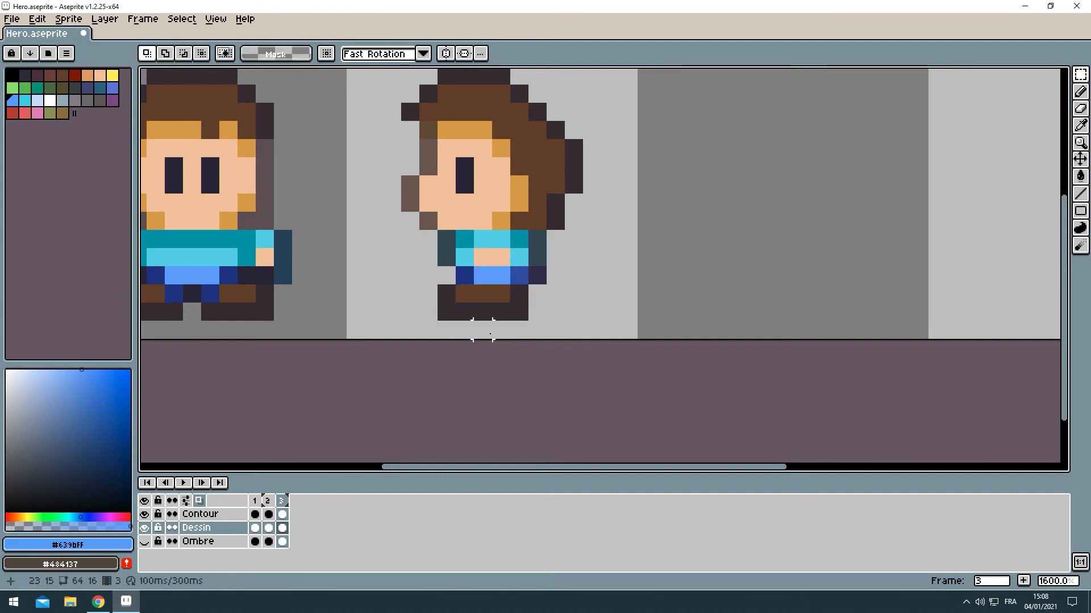
{"action": "left_click_drag", "start_coordinate": [444, 296], "coordinate": [521, 312]}
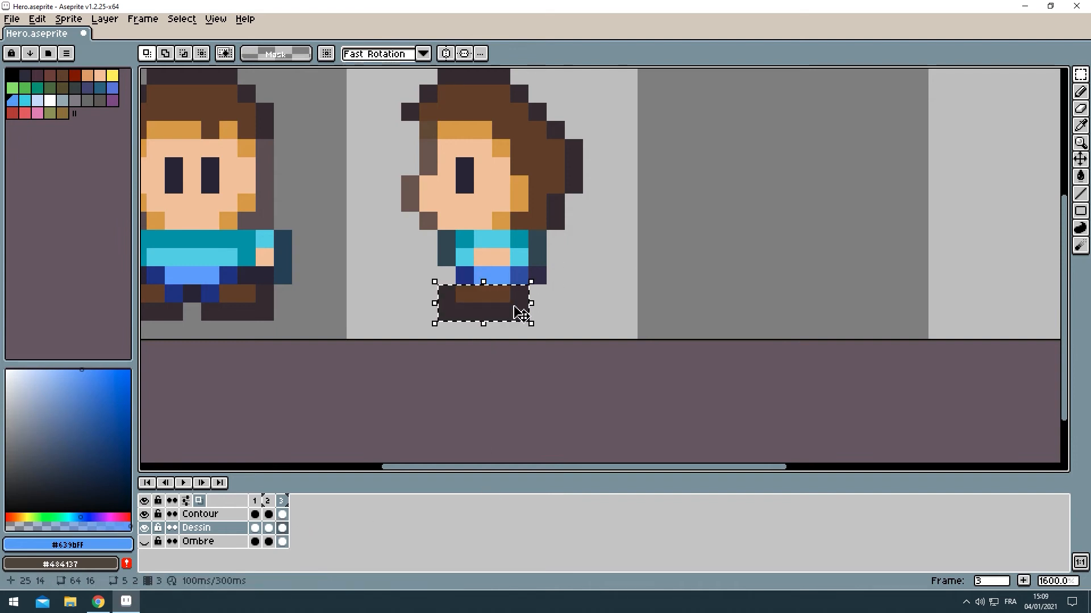
{"action": "scroll", "coordinate": [500, 166], "scroll_direction": "down", "scroll_amount": 1}
{"action": "left_click_drag", "start_coordinate": [480, 320], "coordinate": [537, 363]}
{"action": "left_click_drag", "start_coordinate": [659, 369], "coordinate": [616, 352]}
{"action": "left_click", "coordinate": [555, 408]}
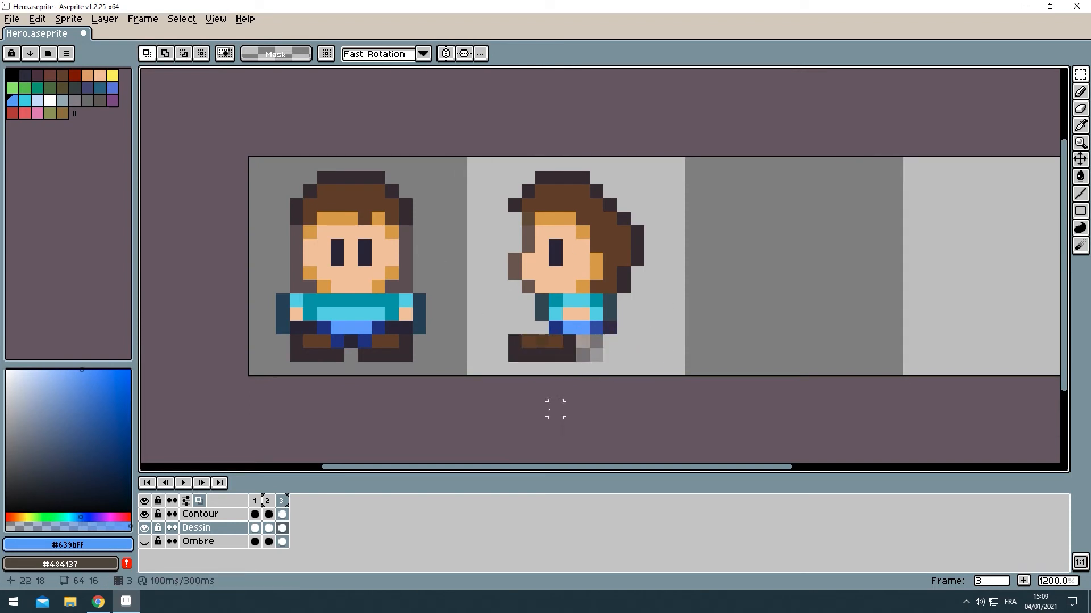
Hide the Contour layer and draw the front leg outline above the side-view shoe in #32272f on frame 3 of Dessin
{"action": "scroll", "coordinate": [370, 276], "scroll_direction": "up", "scroll_amount": 1}
{"action": "left_click", "coordinate": [398, 324], "text": "alt"}
{"action": "left_click", "coordinate": [187, 514]}
{"action": "key", "text": "e"}
{"action": "key", "text": "Left"}
{"action": "key", "text": "Right"}
{"action": "left_click", "coordinate": [144, 514]}
{"action": "key", "text": "b"}
{"action": "left_click", "coordinate": [400, 343], "text": "alt"}
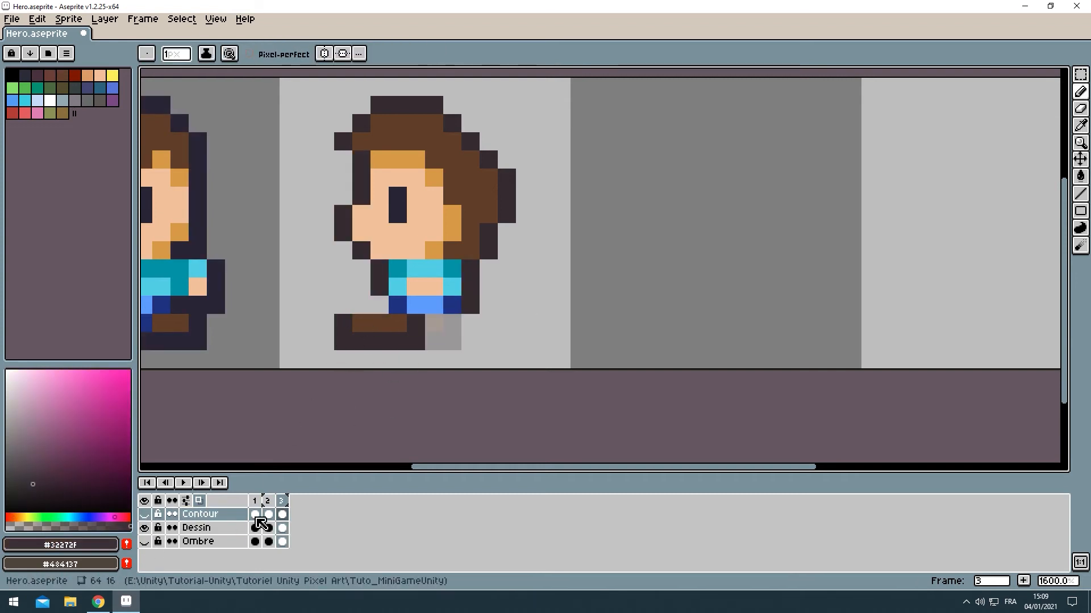
{"action": "left_click", "coordinate": [230, 528]}
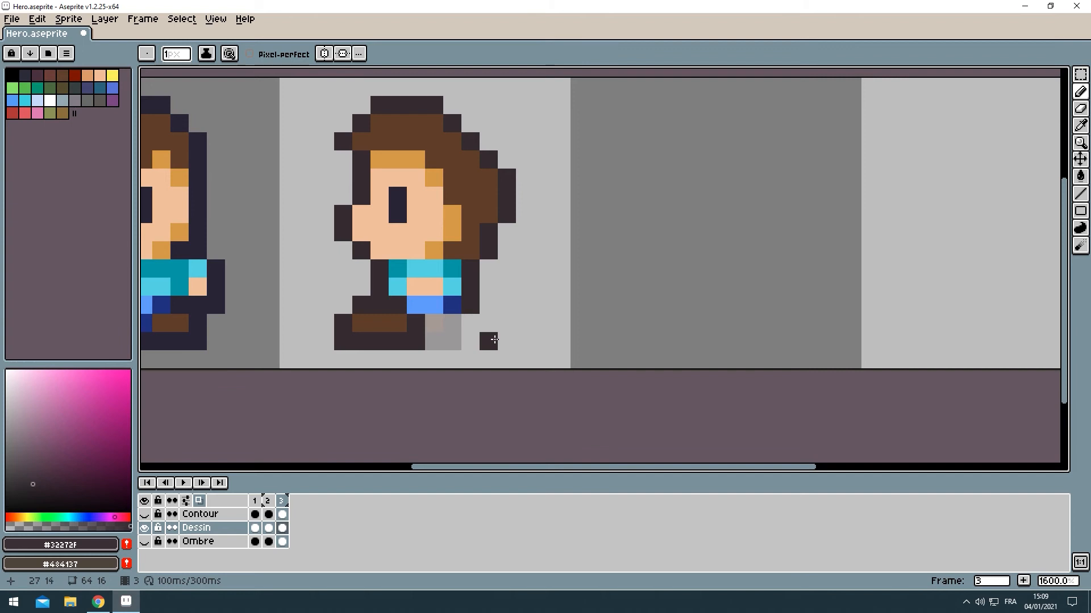
Recolour the side-view face, body and front shoe outlines with #222034, comparing them with the Contour tint
{"action": "scroll", "coordinate": [434, 267], "scroll_direction": "down", "scroll_amount": 2}
{"action": "scroll", "coordinate": [428, 233], "scroll_direction": "up", "scroll_amount": 2}
{"action": "left_click", "coordinate": [427, 233], "text": "alt"}
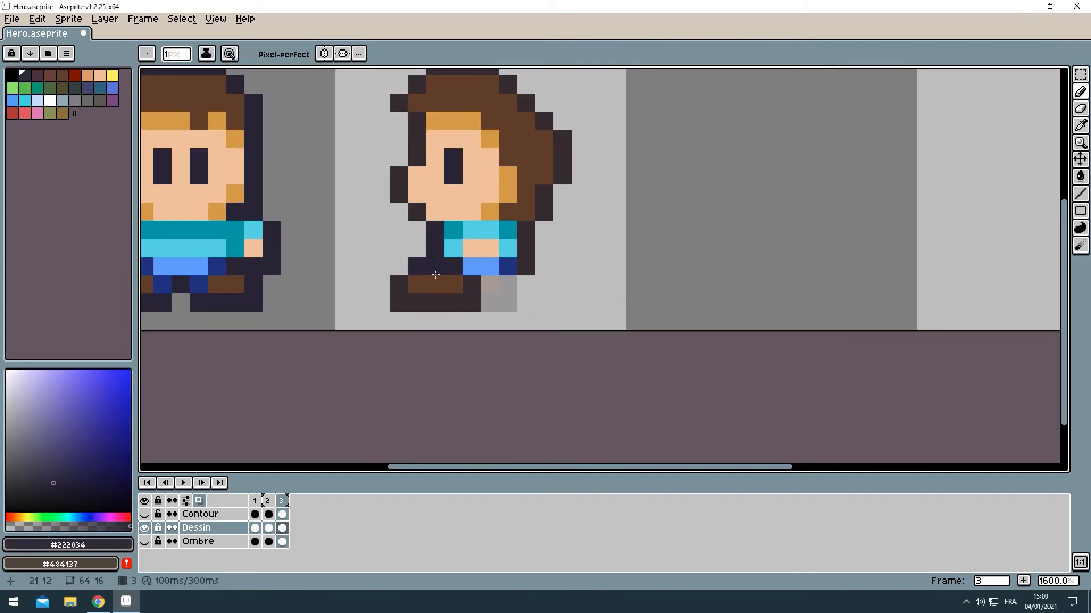
{"action": "left_click", "coordinate": [144, 514]}
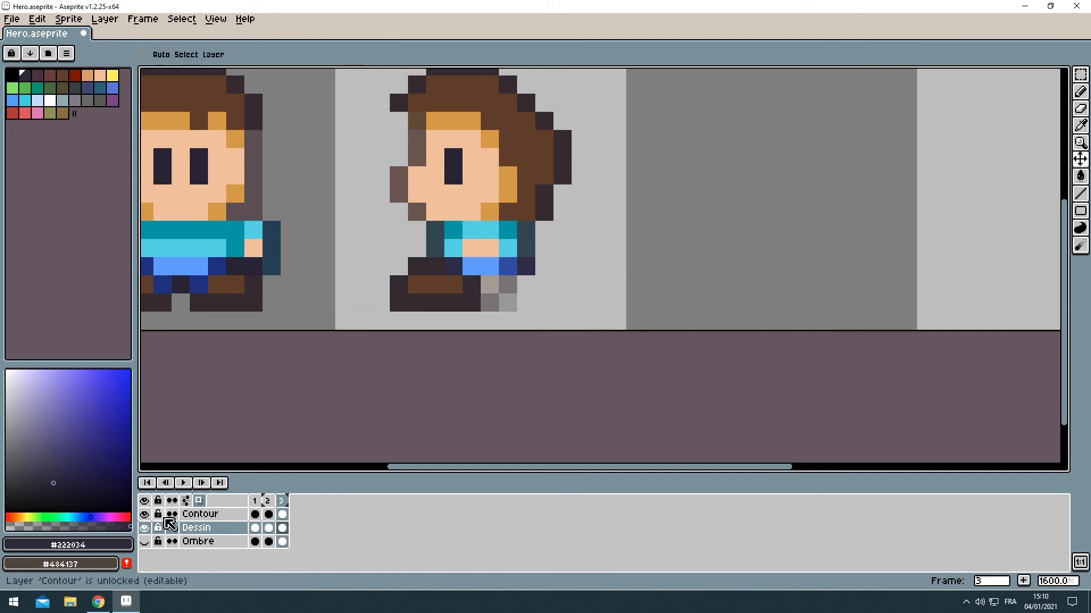
{"action": "left_click", "coordinate": [144, 514]}
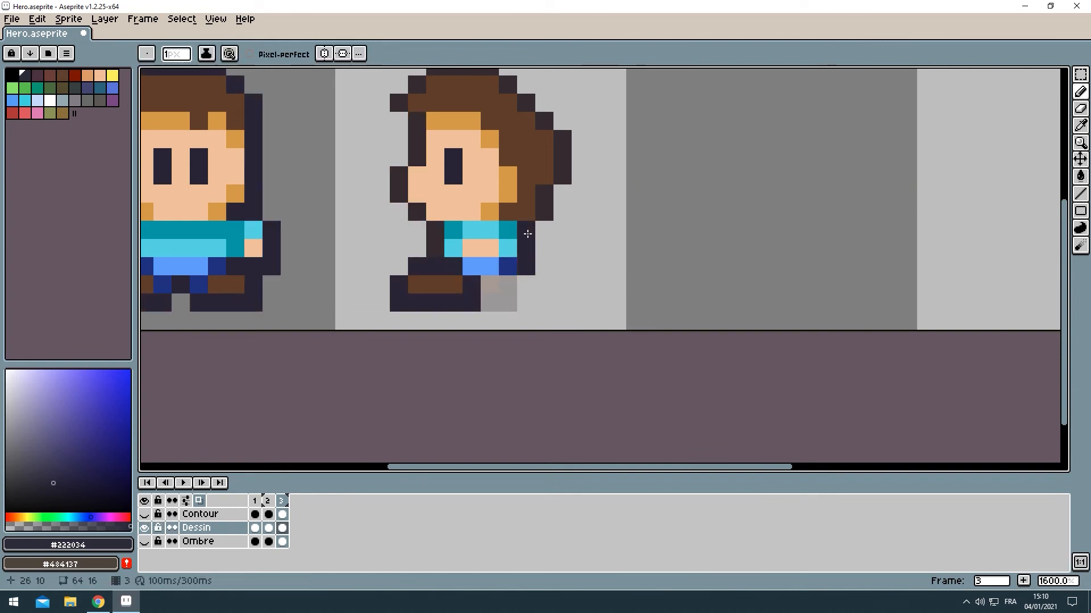
Draw the side view's raised back shoe on frame 3 with a #222034 outline and #5c3c22 fill, comparing it with frame 2
{"action": "scroll", "coordinate": [424, 153], "scroll_direction": "down", "scroll_amount": 5}
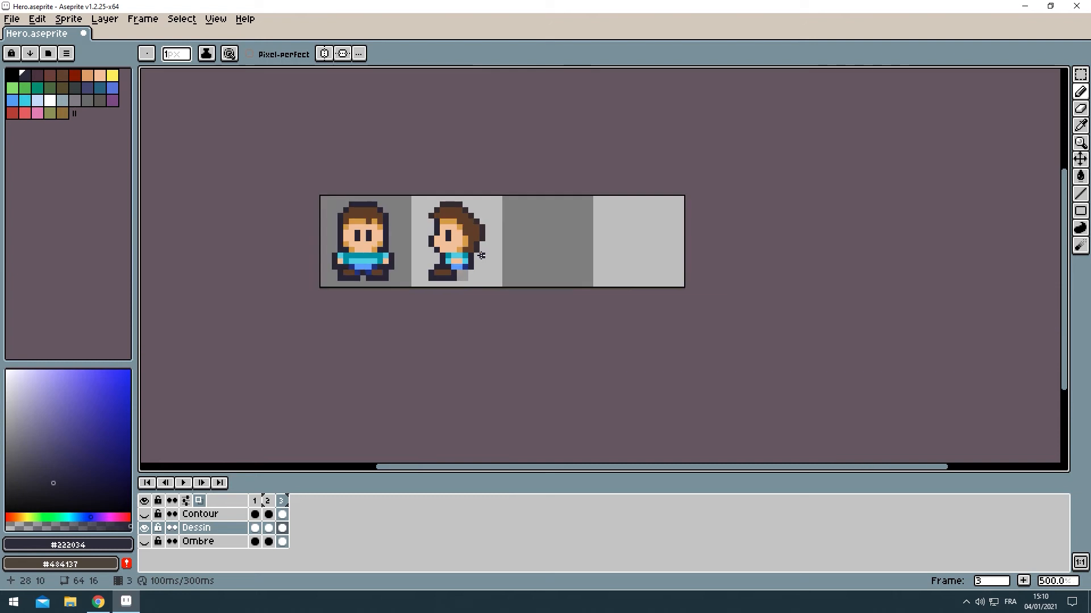
{"action": "scroll", "coordinate": [562, 316], "scroll_direction": "up", "scroll_amount": 7}
{"action": "left_click", "coordinate": [513, 299]}
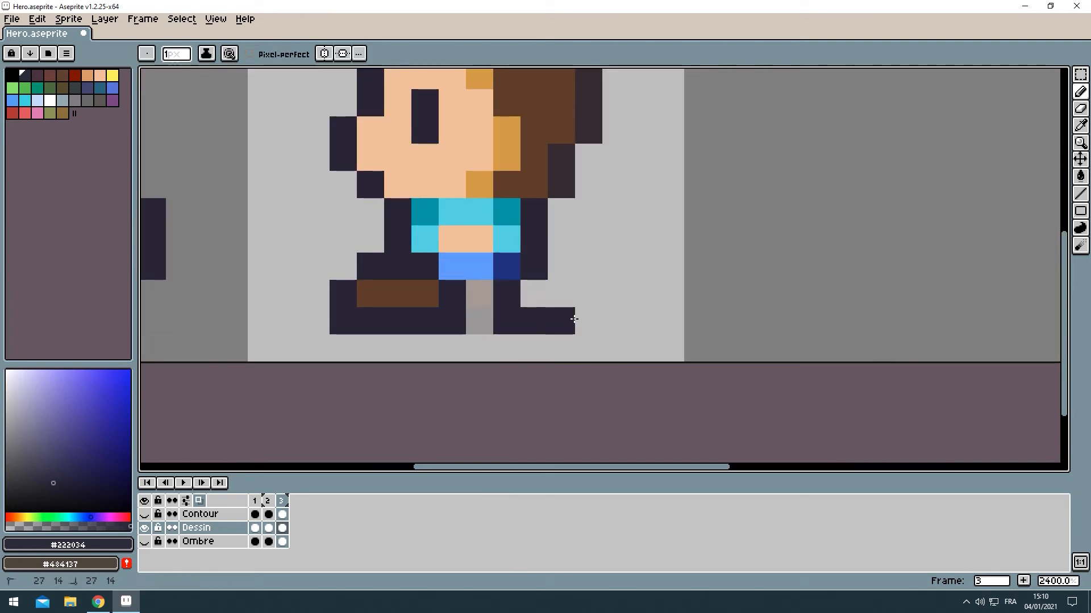
{"action": "left_click", "coordinate": [535, 183], "text": "alt"}
{"action": "left_click_drag", "start_coordinate": [566, 266], "coordinate": [535, 294]}
{"action": "scroll", "coordinate": [578, 312], "scroll_direction": "down", "scroll_amount": 5}
{"action": "scroll", "coordinate": [564, 303], "scroll_direction": "up", "scroll_amount": 4}
{"action": "scroll", "coordinate": [575, 316], "scroll_direction": "down", "scroll_amount": 2}
{"action": "scroll", "coordinate": [638, 311], "scroll_direction": "down", "scroll_amount": 3}
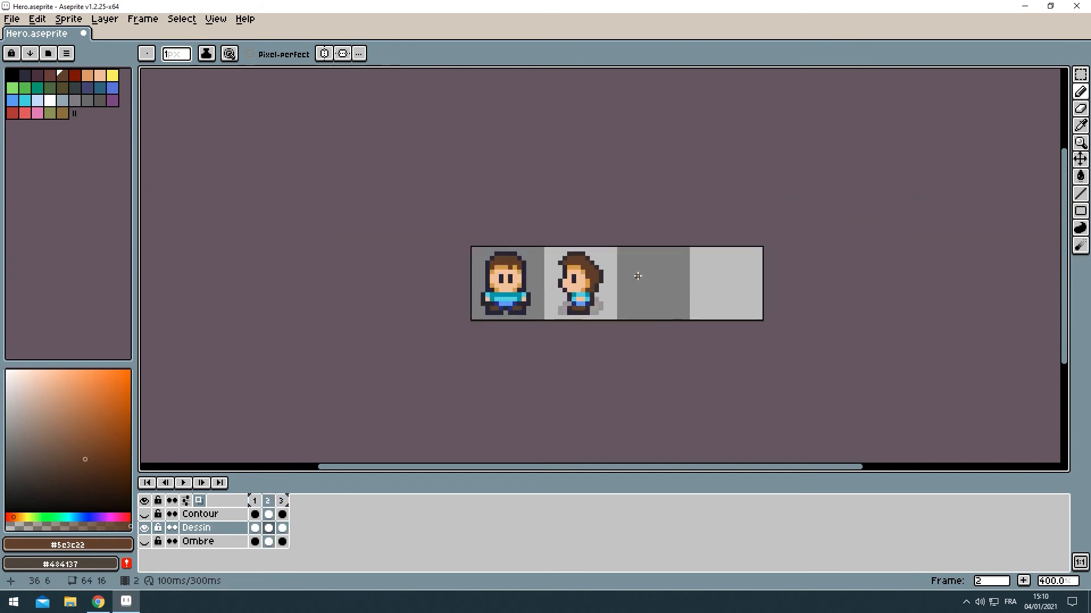
{"action": "scroll", "coordinate": [638, 278], "scroll_direction": "up", "scroll_amount": 8}
{"action": "left_click_drag", "start_coordinate": [749, 379], "coordinate": [704, 336]}
{"action": "scroll", "coordinate": [704, 335], "scroll_direction": "down", "scroll_amount": 2}
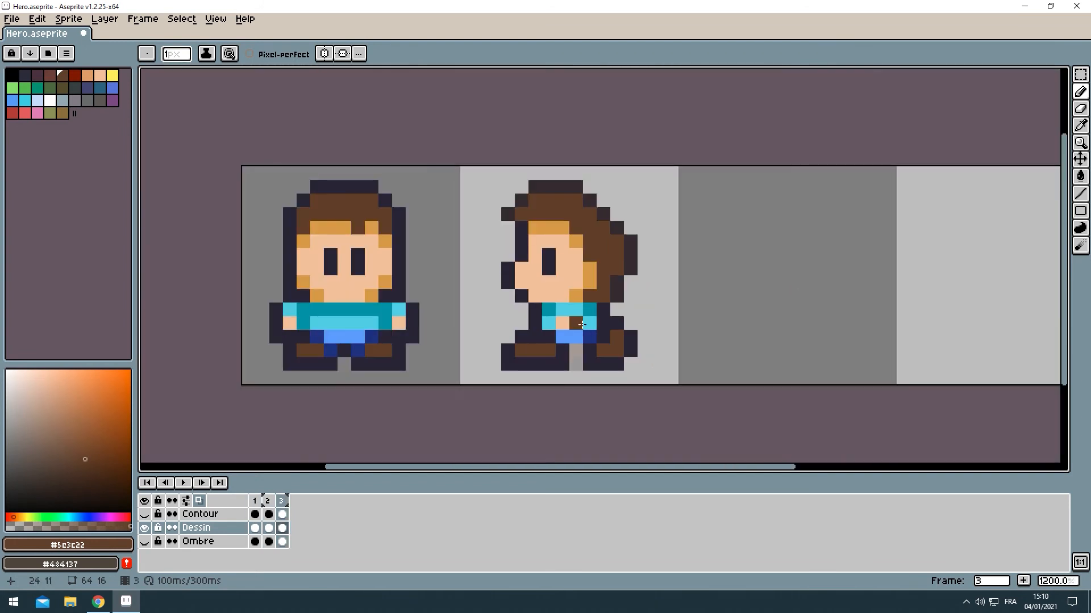
Tag frames 2 and 3 as Walk and play the animation
{"action": "left_click_drag", "start_coordinate": [269, 503], "coordinate": [281, 502]}
{"action": "right_click", "coordinate": [274, 502]}
{"action": "left_click", "coordinate": [301, 568]}
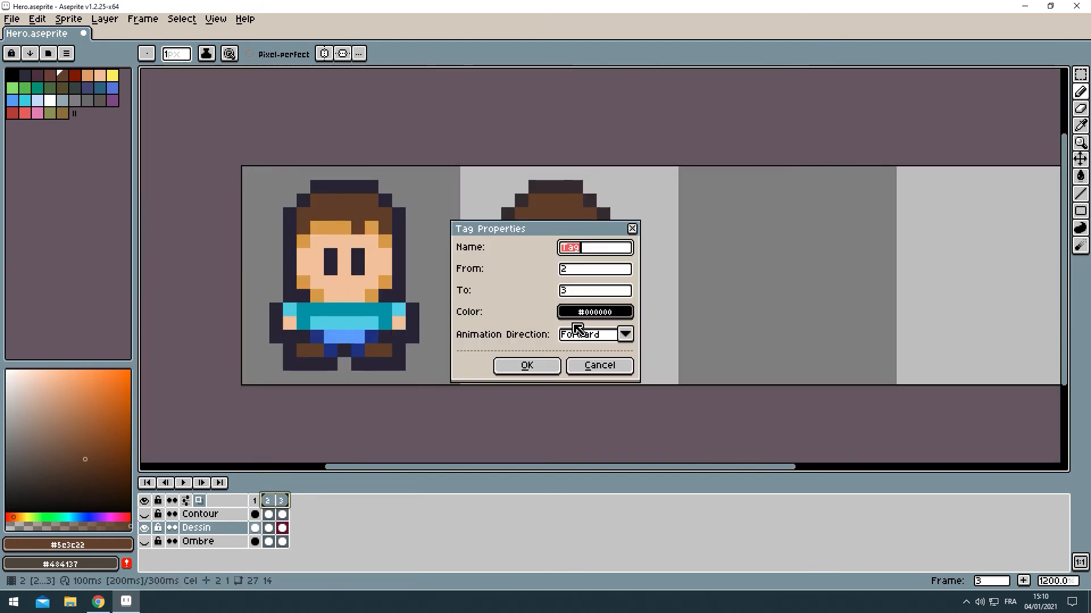
{"action": "type", "text": "Walk"}
{"action": "key", "text": "Return"}
{"action": "key", "text": "Return"}
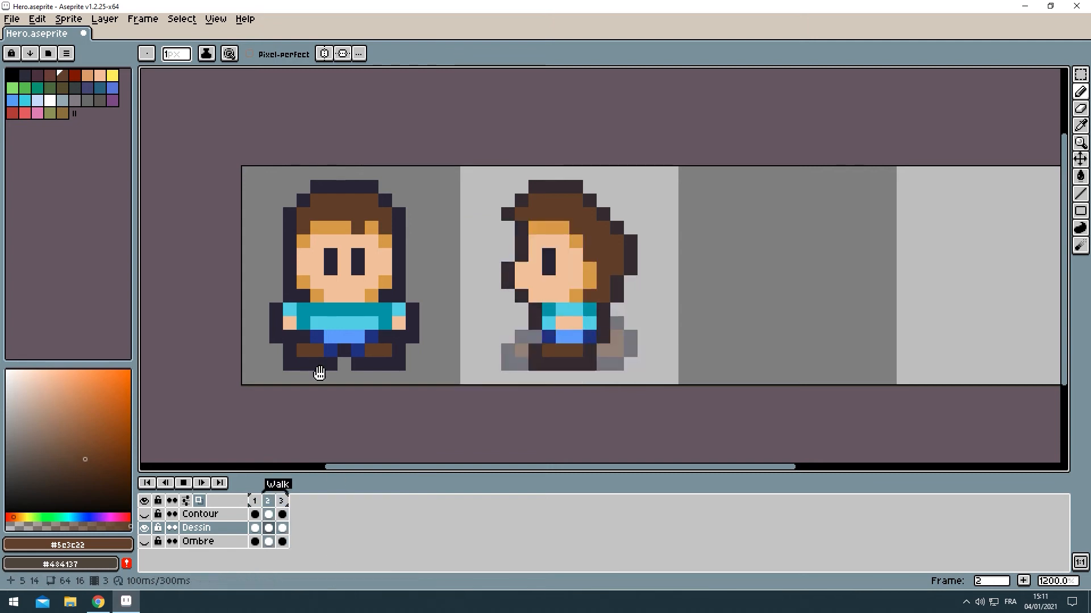
Rename the Walk tag to Walk-L
{"action": "scroll", "coordinate": [468, 372], "scroll_direction": "down", "scroll_amount": 2}
{"action": "double_click", "coordinate": [278, 484]}
{"action": "left_click", "coordinate": [604, 250]}
{"action": "type", "text": "-L"}
{"action": "key", "text": "Return"}
{"action": "key", "text": "Return"}
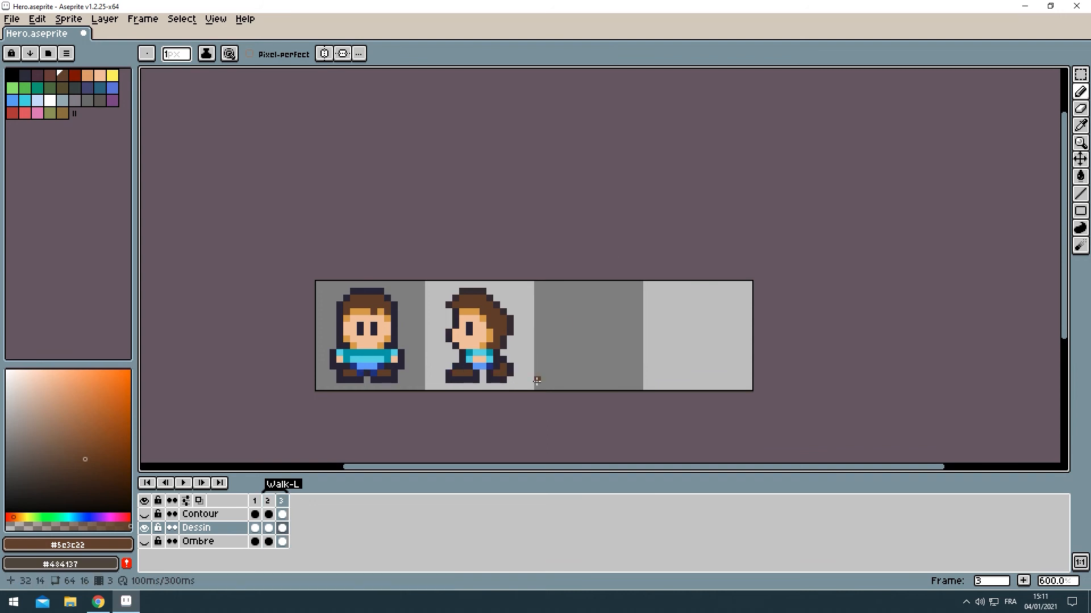
{"action": "left_click_drag", "start_coordinate": [419, 366], "coordinate": [455, 368]}
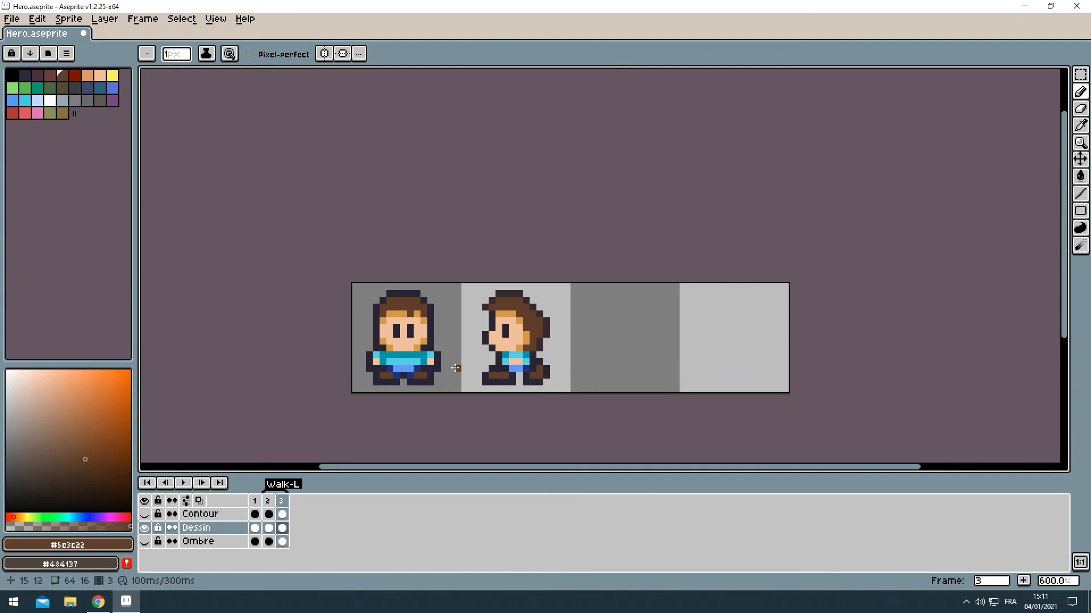
{"action": "left_click_drag", "start_coordinate": [553, 340], "coordinate": [564, 316]}
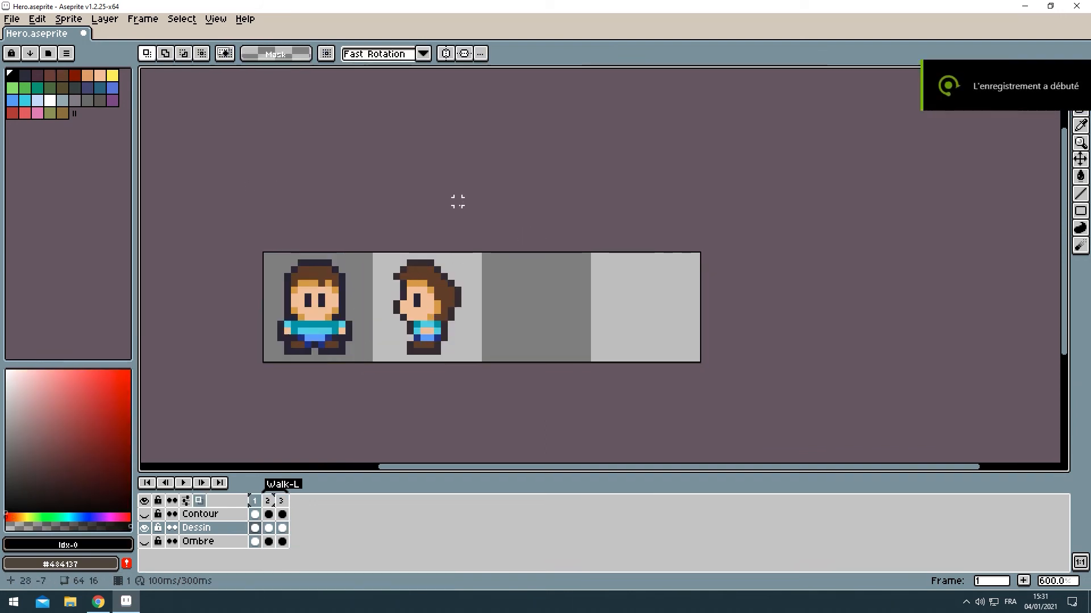
Paste a copy of the front view into the third cell on frame 1 and cover its face with hair brown
{"action": "key", "text": "ctrl+v"}
{"action": "left_click_drag", "start_coordinate": [409, 241], "coordinate": [525, 293]}
{"action": "scroll", "coordinate": [577, 356], "scroll_direction": "up", "scroll_amount": 3}
{"action": "key", "text": "b"}
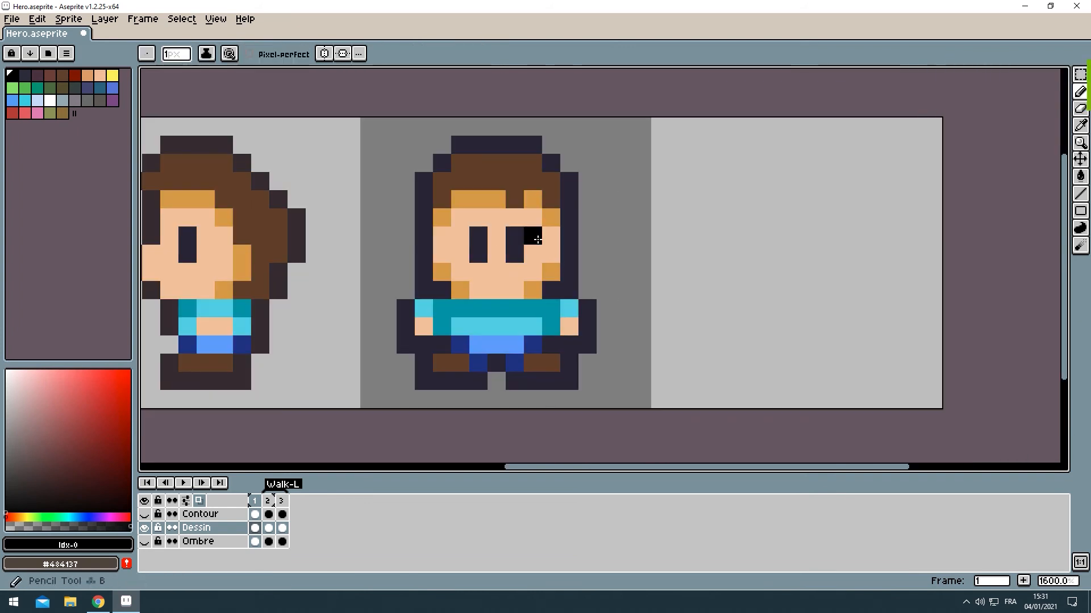
{"action": "left_click", "coordinate": [446, 196], "text": "alt"}
{"action": "left_click_drag", "start_coordinate": [446, 218], "coordinate": [448, 270]}
{"action": "mouse_move", "coordinate": [534, 276]}
{"action": "left_mouse_down"}
{"action": "mouse_move", "coordinate": [473, 254]}
{"action": "mouse_move", "coordinate": [503, 242]}
{"action": "mouse_move", "coordinate": [460, 222]}
{"action": "mouse_move", "coordinate": [538, 229]}
{"action": "mouse_move", "coordinate": [548, 210]}
{"action": "left_mouse_up"}
{"action": "scroll", "coordinate": [537, 229], "scroll_direction": "down", "scroll_amount": 5}
{"action": "scroll", "coordinate": [514, 230], "scroll_direction": "up", "scroll_amount": 4}
Mix a slightly darker brown #52351e and shade the edges of the back view's hair with it
{"action": "left_click", "coordinate": [51, 77]}
{"action": "left_click", "coordinate": [540, 271], "text": "alt"}
{"action": "key", "text": "F4"}
{"action": "left_click", "coordinate": [63, 440]}
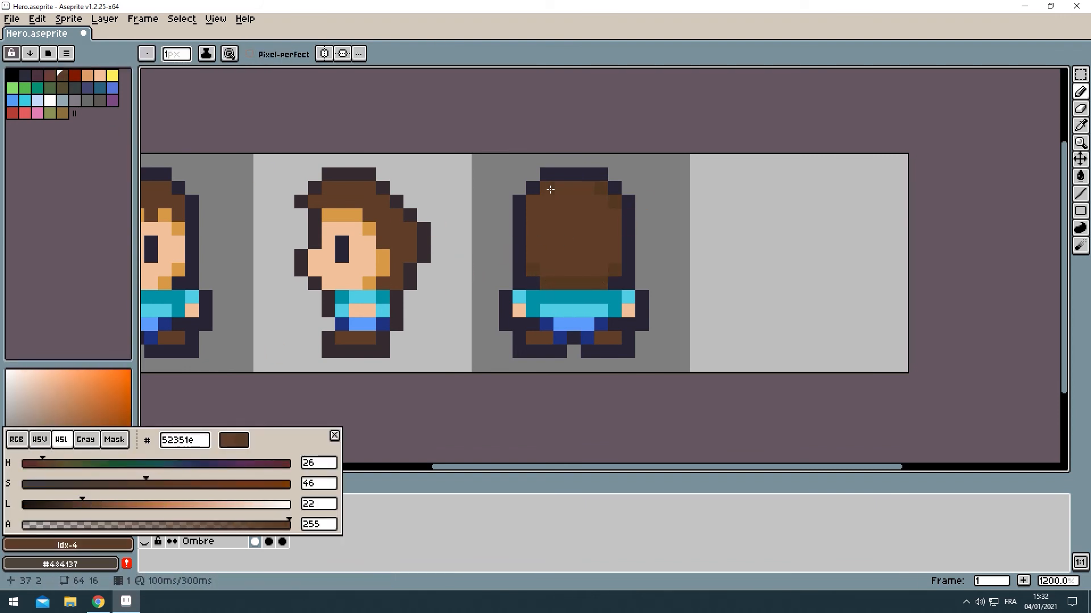
{"action": "scroll", "coordinate": [590, 219], "scroll_direction": "down", "scroll_amount": 5}
{"action": "scroll", "coordinate": [628, 281], "scroll_direction": "up", "scroll_amount": 8}
{"action": "left_click", "coordinate": [407, 225]}
{"action": "left_click", "coordinate": [513, 267], "text": "alt"}
{"action": "scroll", "coordinate": [577, 239], "scroll_direction": "down", "scroll_amount": 6}
{"action": "scroll", "coordinate": [484, 212], "scroll_direction": "up", "scroll_amount": 3}
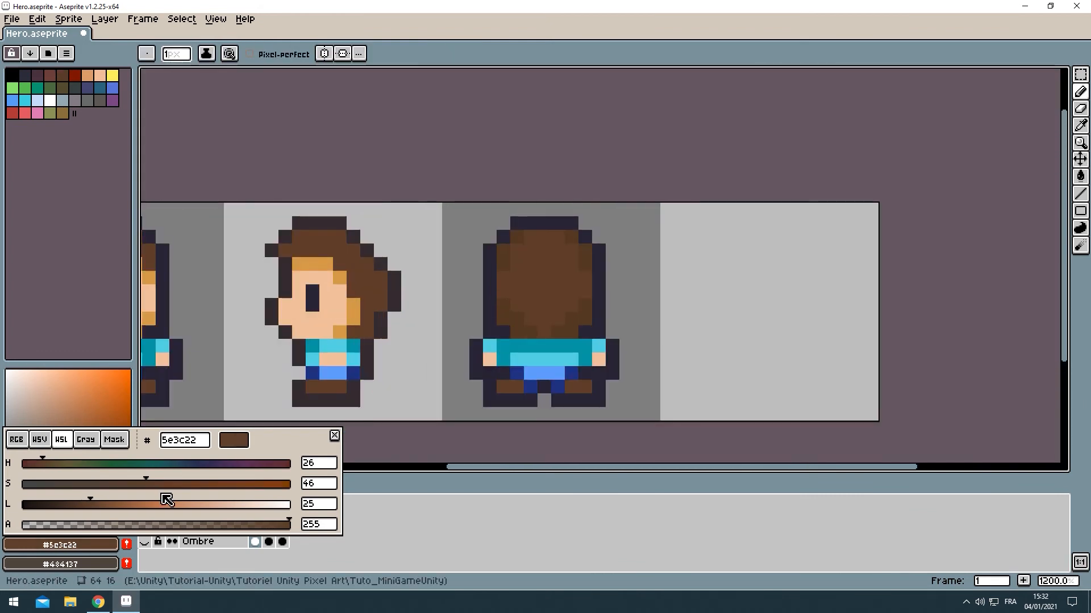
Shade the upper corners of the back view's hair with dark brown #3f2917
{"action": "left_click", "coordinate": [528, 235], "text": "alt"}
{"action": "left_click", "coordinate": [504, 250], "text": "alt"}
{"action": "left_click", "coordinate": [520, 245]}
{"action": "left_click", "coordinate": [516, 238], "text": "alt"}
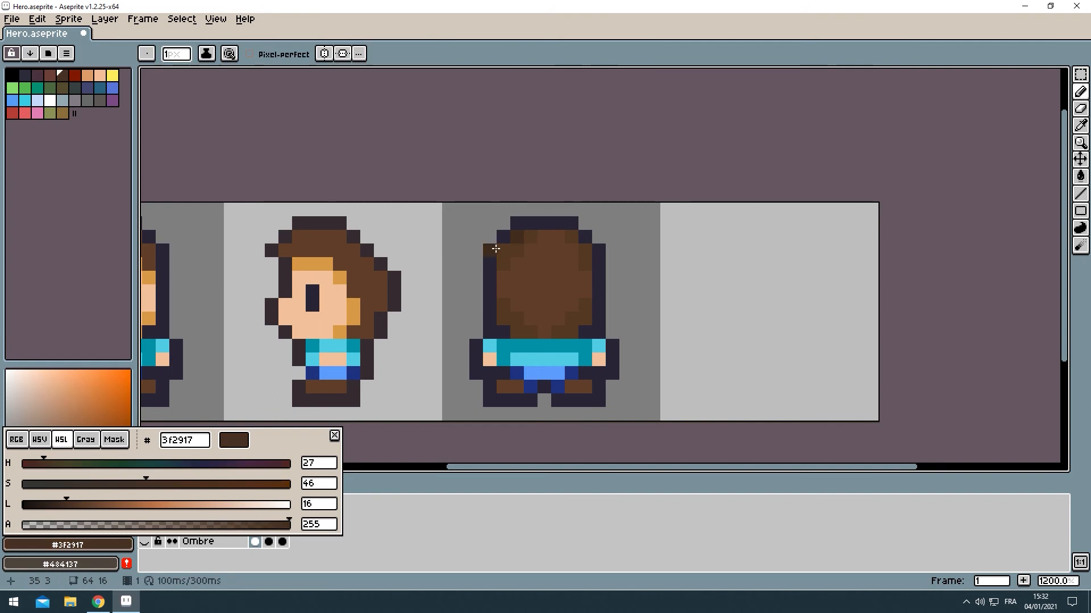
{"action": "left_click", "coordinate": [498, 249]}
{"action": "scroll", "coordinate": [541, 235], "scroll_direction": "up", "scroll_amount": 3}
{"action": "left_click", "coordinate": [655, 273]}
{"action": "left_click", "coordinate": [654, 307], "text": "alt"}
{"action": "left_click", "coordinate": [592, 247]}
Shade the lower edge of the back view's hair with dark brown #3f2917
{"action": "scroll", "coordinate": [591, 246], "scroll_direction": "down", "scroll_amount": 7}
{"action": "scroll", "coordinate": [631, 258], "scroll_direction": "up", "scroll_amount": 5}
{"action": "left_click", "coordinate": [541, 227], "text": "alt"}
{"action": "left_click", "coordinate": [447, 332]}
{"action": "left_click", "coordinate": [464, 349]}
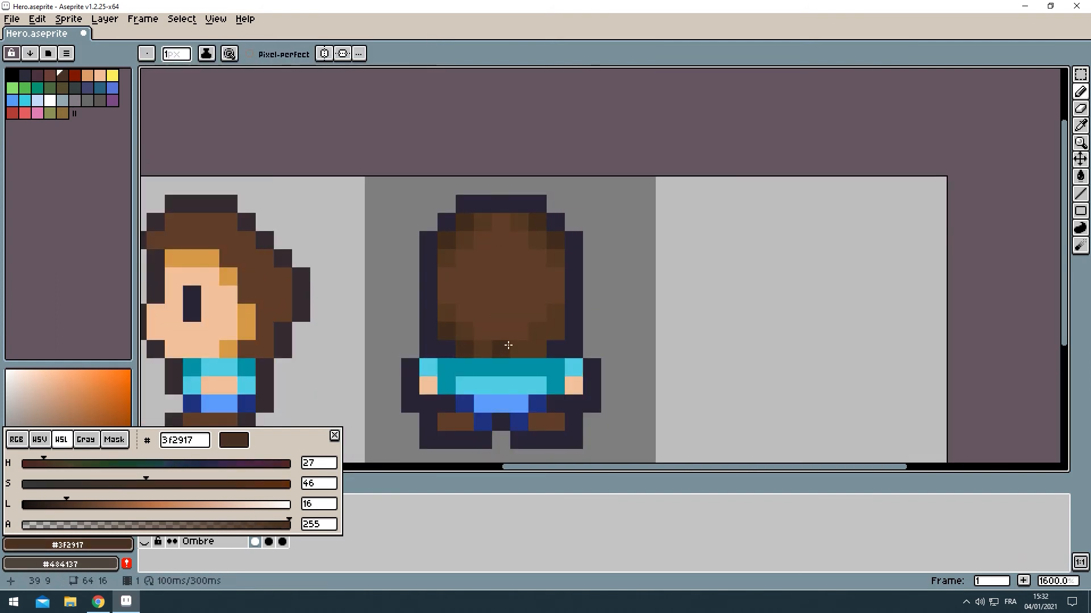
{"action": "left_click_drag", "start_coordinate": [499, 351], "coordinate": [520, 350]}
{"action": "scroll", "coordinate": [535, 304], "scroll_direction": "down", "scroll_amount": 6}
{"action": "scroll", "coordinate": [568, 280], "scroll_direction": "up", "scroll_amount": 1}
{"action": "left_click_drag", "start_coordinate": [569, 308], "coordinate": [691, 268]}
{"action": "scroll", "coordinate": [625, 272], "scroll_direction": "up", "scroll_amount": 6}
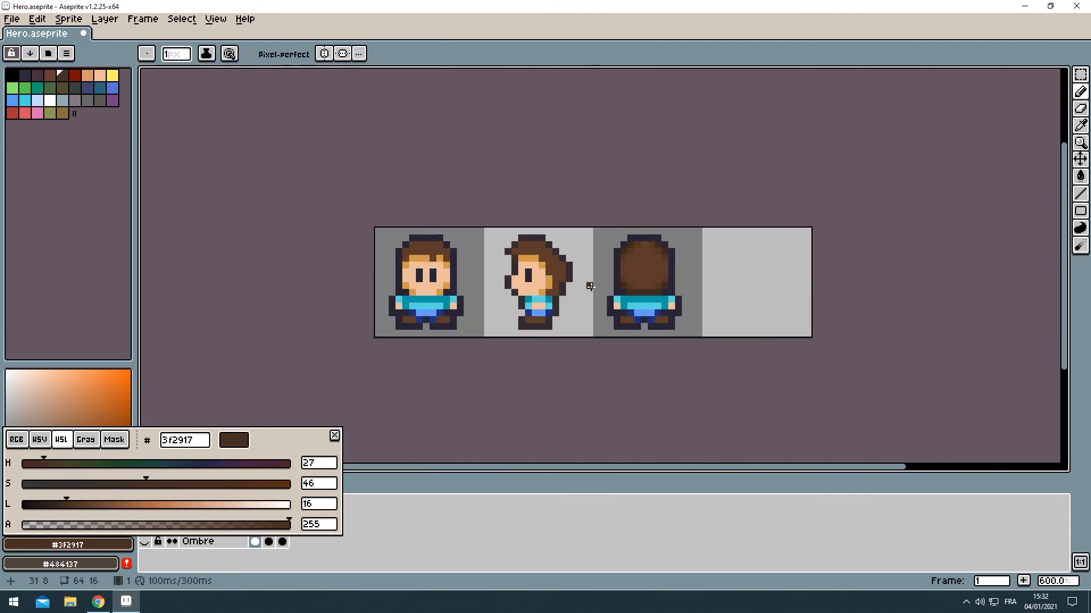
Touch up the brown shading on the back view and close the colour editor
{"action": "left_click", "coordinate": [640, 326], "text": "alt"}
{"action": "left_click", "coordinate": [645, 217], "text": "alt"}
{"action": "scroll", "coordinate": [660, 327], "scroll_direction": "down", "scroll_amount": 8}
{"action": "scroll", "coordinate": [644, 273], "scroll_direction": "up", "scroll_amount": 1}
{"action": "scroll", "coordinate": [256, 341], "scroll_direction": "down", "scroll_amount": 1}
{"action": "left_click", "coordinate": [334, 435]}
{"action": "scroll", "coordinate": [312, 356], "scroll_direction": "up", "scroll_amount": 3}
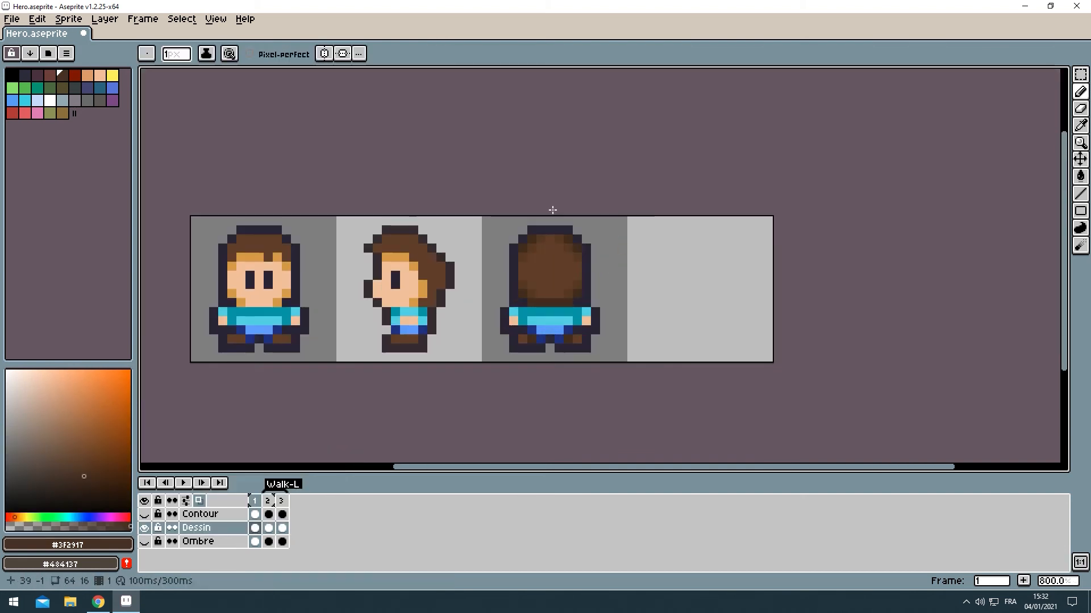
Play the Walk-L animation to review the side-view walk
{"action": "scroll", "coordinate": [523, 227], "scroll_direction": "down", "scroll_amount": 1}
{"action": "scroll", "coordinate": [402, 242], "scroll_direction": "up", "scroll_amount": 1}
{"action": "key", "text": "Return"}
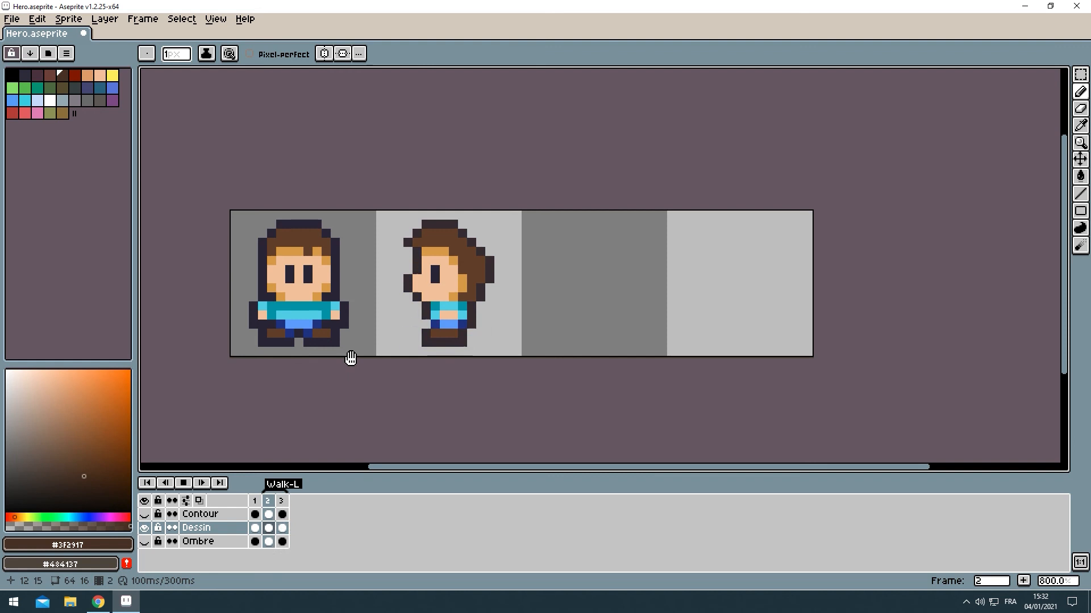
{"action": "scroll", "coordinate": [350, 359], "scroll_direction": "up", "scroll_amount": 2}
Try nudging the front-view character and its left-hand shoe up one pixel on frame 3 of the Dessin layer
{"action": "key", "text": "m"}
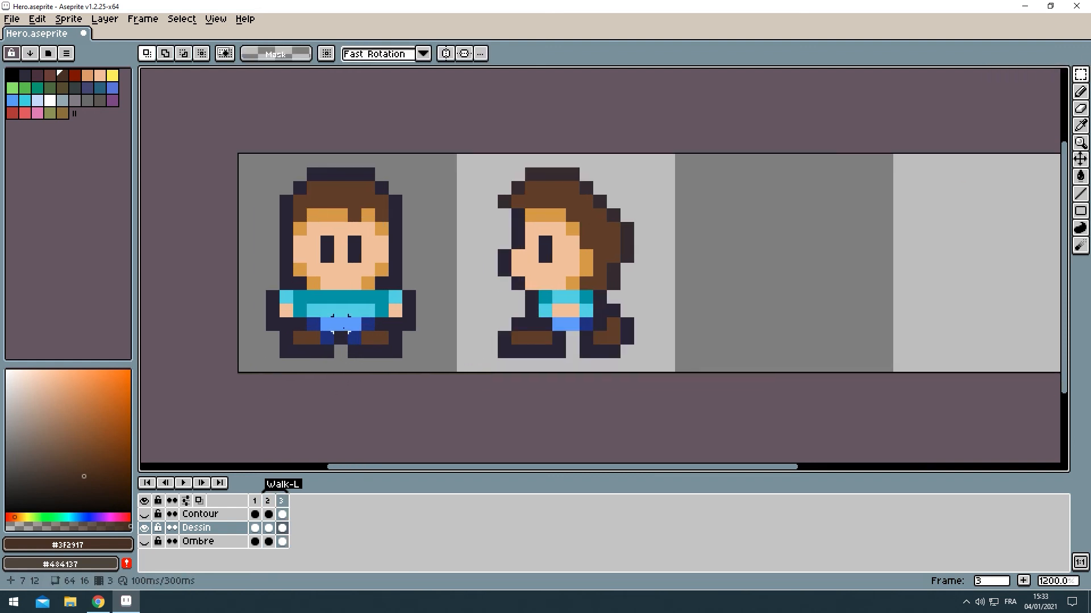
{"action": "scroll", "coordinate": [343, 328], "scroll_direction": "up", "scroll_amount": 1}
{"action": "double_click", "coordinate": [343, 328]}
{"action": "key", "text": "Up"}
{"action": "key", "text": "Down"}
{"action": "left_click", "coordinate": [360, 395]}
{"action": "scroll", "coordinate": [336, 369], "scroll_direction": "up", "scroll_amount": 2}
{"action": "left_click_drag", "start_coordinate": [205, 309], "coordinate": [295, 331]}
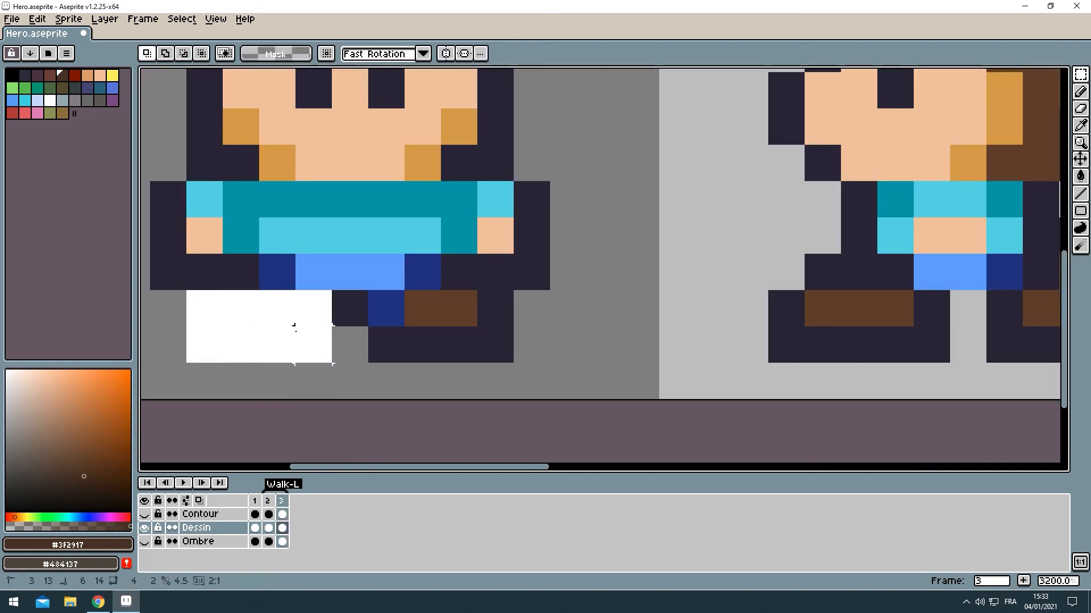
{"action": "key", "text": "Up"}
{"action": "key", "text": "Down"}
{"action": "left_click", "coordinate": [570, 271]}
Shift the outer part of the front view's left-hand shoe one pixel to the right on frame 3
{"action": "scroll", "coordinate": [570, 270], "scroll_direction": "down", "scroll_amount": 6}
{"action": "left_click_drag", "start_coordinate": [568, 272], "coordinate": [451, 334]}
{"action": "scroll", "coordinate": [401, 336], "scroll_direction": "up", "scroll_amount": 5}
{"action": "left_click_drag", "start_coordinate": [392, 358], "coordinate": [410, 373]}
{"action": "key", "text": "Right"}
{"action": "left_click", "coordinate": [591, 311]}
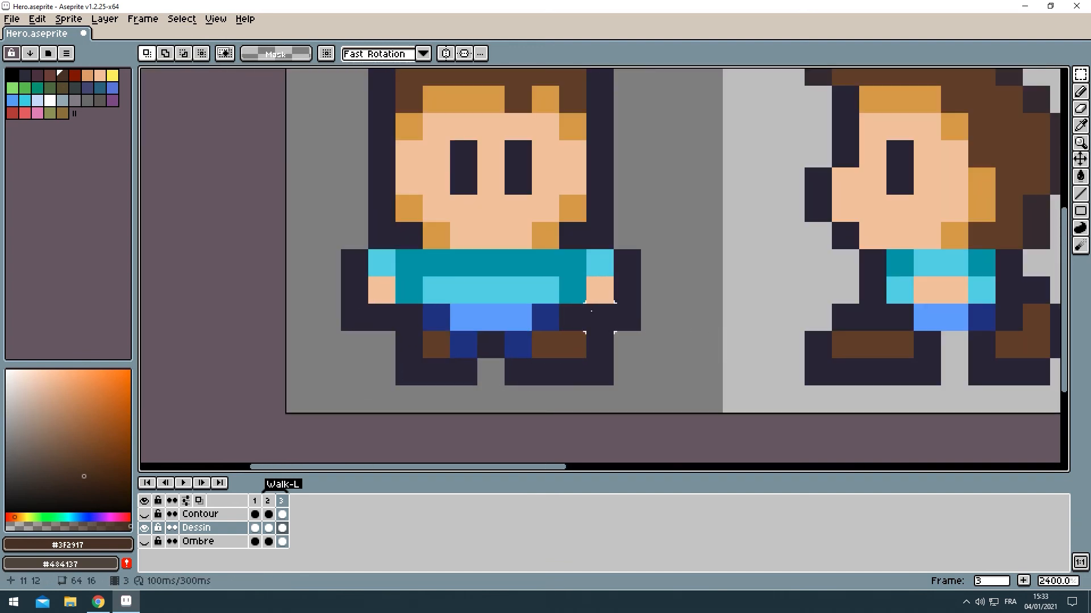
Extend the front view's right-hand shoe upward on frame 3 with a brown fill and #222034 outline as a raised foot
{"action": "key", "text": "b"}
{"action": "left_click", "coordinate": [554, 345], "text": "alt"}
{"action": "mouse_move", "coordinate": [548, 319]}
{"action": "left_mouse_down"}
{"action": "mouse_move", "coordinate": [572, 319]}
{"action": "mouse_move", "coordinate": [521, 321]}
{"action": "mouse_move", "coordinate": [519, 344]}
{"action": "left_mouse_up"}
{"action": "left_click", "coordinate": [605, 344], "text": "alt"}
{"action": "key", "text": "e"}
{"action": "scroll", "coordinate": [521, 372], "scroll_direction": "down", "scroll_amount": 3}
{"action": "scroll", "coordinate": [503, 325], "scroll_direction": "up", "scroll_amount": 2}
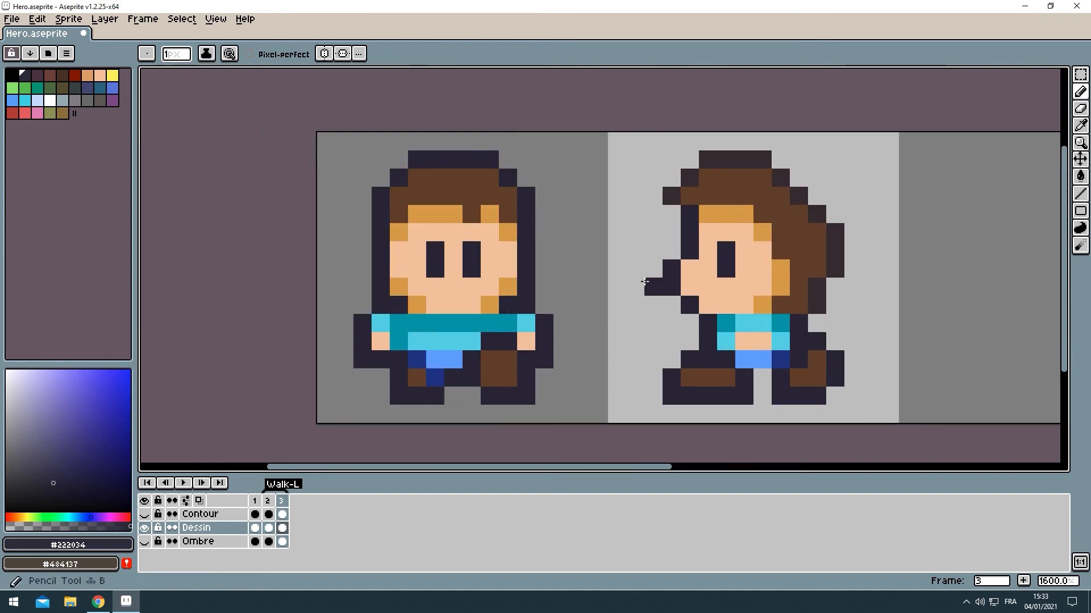
Shade the front view's shoes on frame 3 with dark brown #3f2917 sampled from the back-view hair
{"action": "key", "text": "comma"}
{"action": "key", "text": "Right"}
{"action": "key", "text": "Right"}
{"action": "left_click", "coordinate": [993, 220], "text": "alt"}
{"action": "key", "text": "Left"}
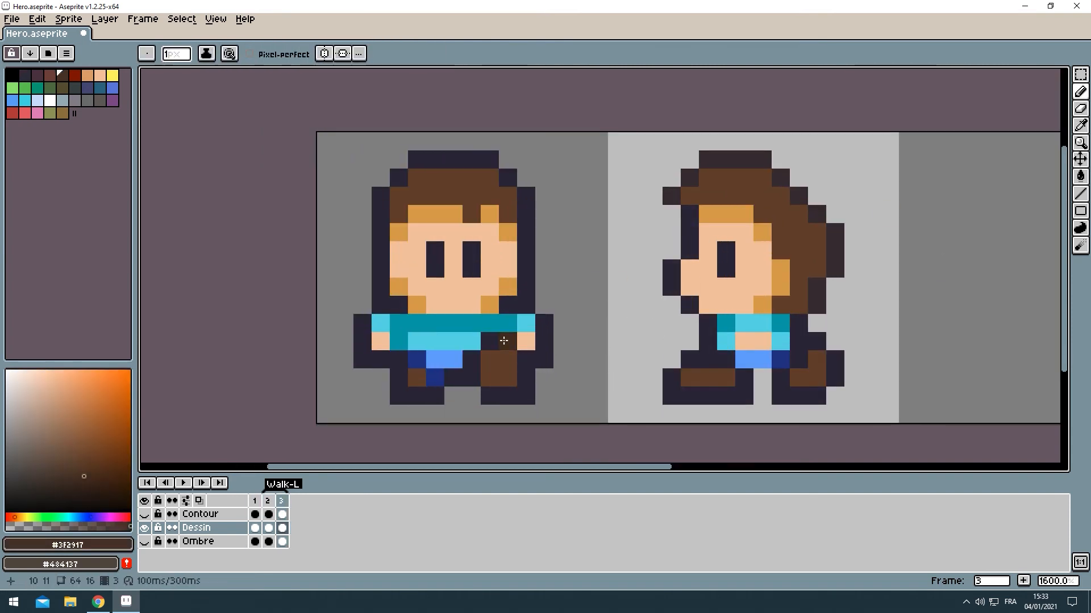
{"action": "scroll", "coordinate": [625, 351], "scroll_direction": "down", "scroll_amount": 1}
{"action": "scroll", "coordinate": [468, 363], "scroll_direction": "up", "scroll_amount": 1}
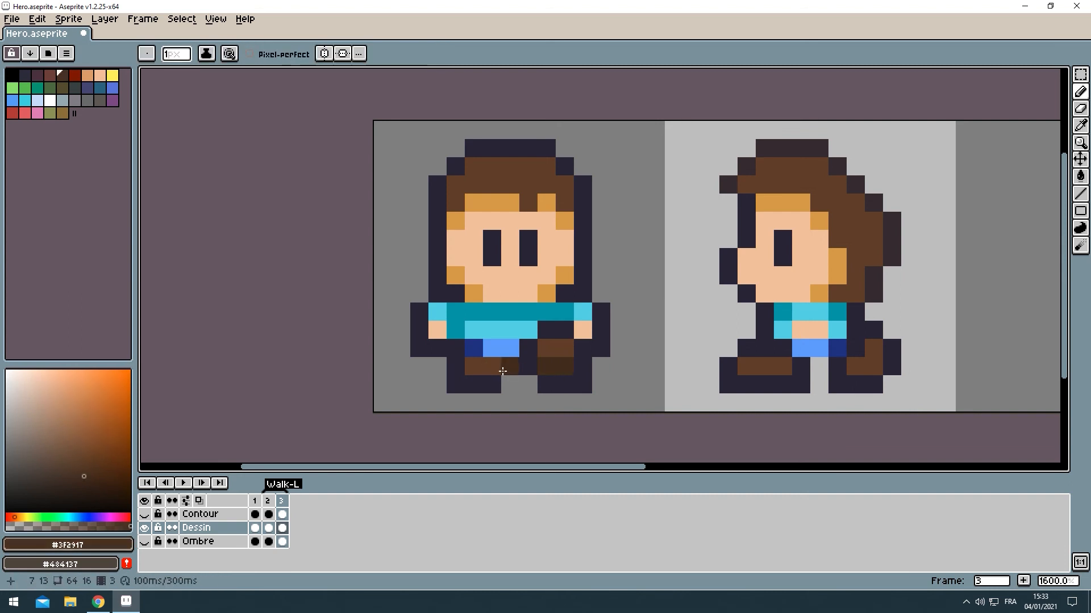
Flip through the frames to compare the front view's raised-foot pose with the standing pose
{"action": "scroll", "coordinate": [625, 341], "scroll_direction": "down", "scroll_amount": 3}
{"action": "left_click_drag", "start_coordinate": [635, 327], "coordinate": [493, 333]}
{"action": "scroll", "coordinate": [494, 333], "scroll_direction": "up", "scroll_amount": 1}
{"action": "key", "text": "Left"}
{"action": "key", "text": "Right"}
{"action": "key", "text": "Right"}
{"action": "key", "text": "Right"}
{"action": "key", "text": "Right"}
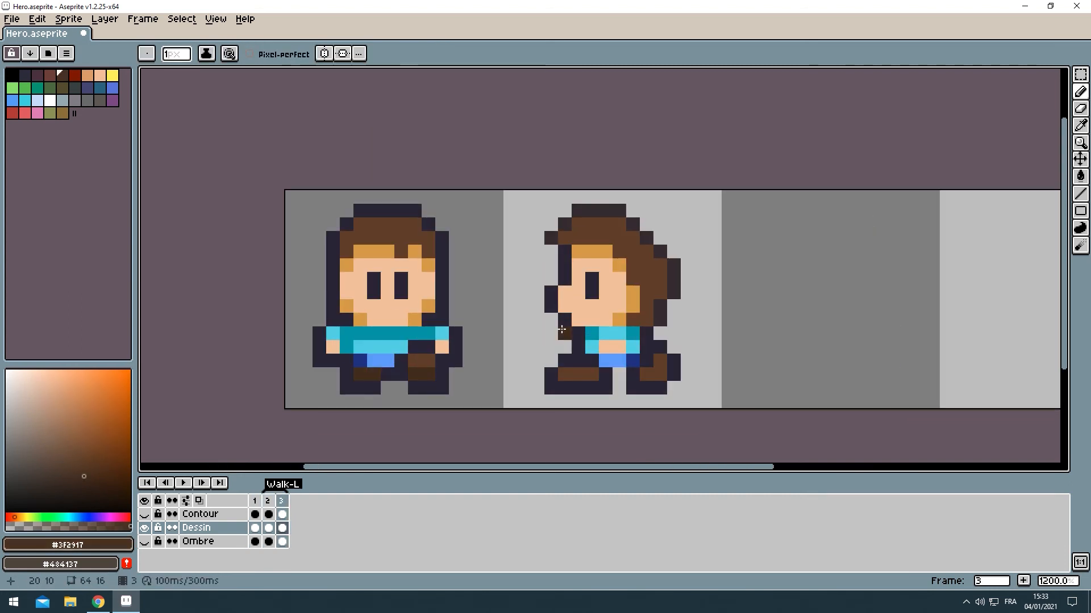
Duplicate the standing frame 2 and move the copy behind the walk pose so it is frame 4
{"action": "left_click", "coordinate": [272, 515]}
{"action": "key", "text": "alt+n"}
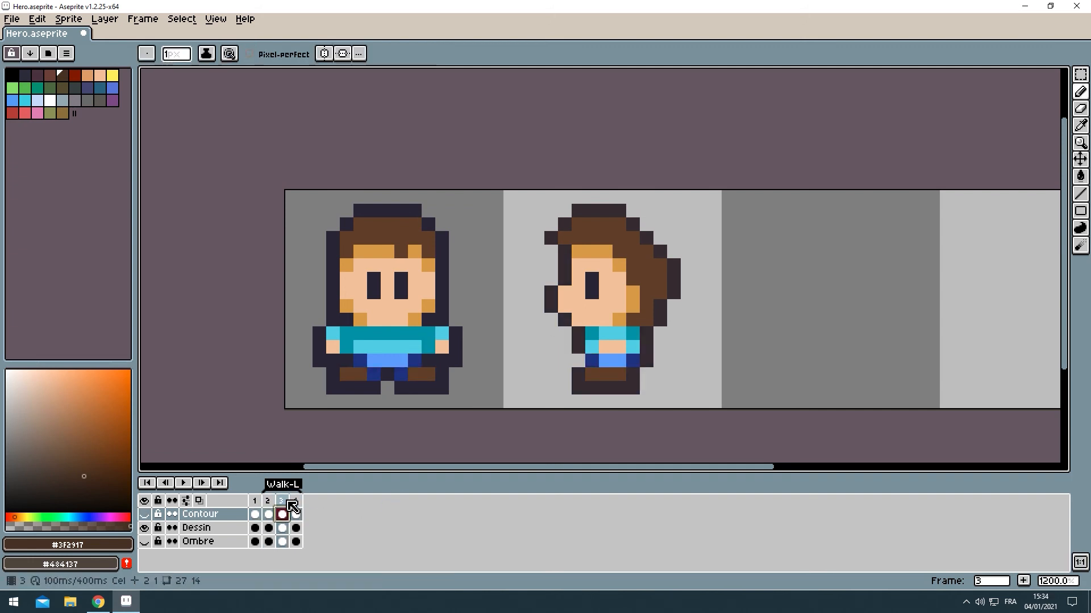
{"action": "left_click", "coordinate": [287, 502]}
{"action": "left_click_drag", "start_coordinate": [290, 502], "coordinate": [305, 505]}
{"action": "left_click", "coordinate": [281, 502]}
{"action": "left_click", "coordinate": [297, 502]}
{"action": "left_click", "coordinate": [281, 502]}
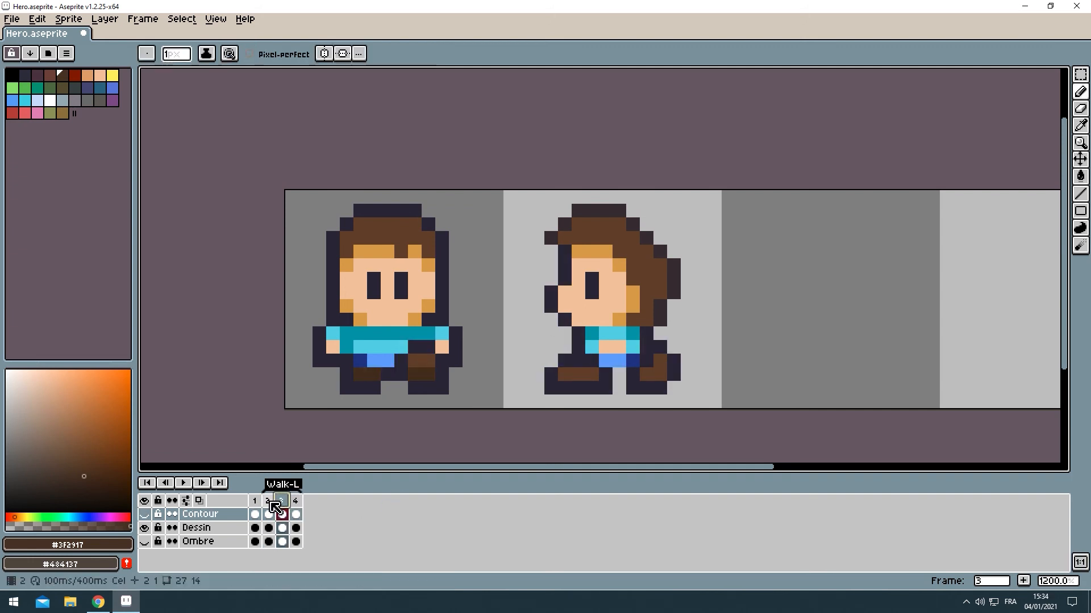
Copy the front view from frame 3 and add a frame 5 duplicated from frame 4
{"action": "key", "text": "m"}
{"action": "key", "text": "ctrl+a"}
{"action": "left_click", "coordinate": [298, 506]}
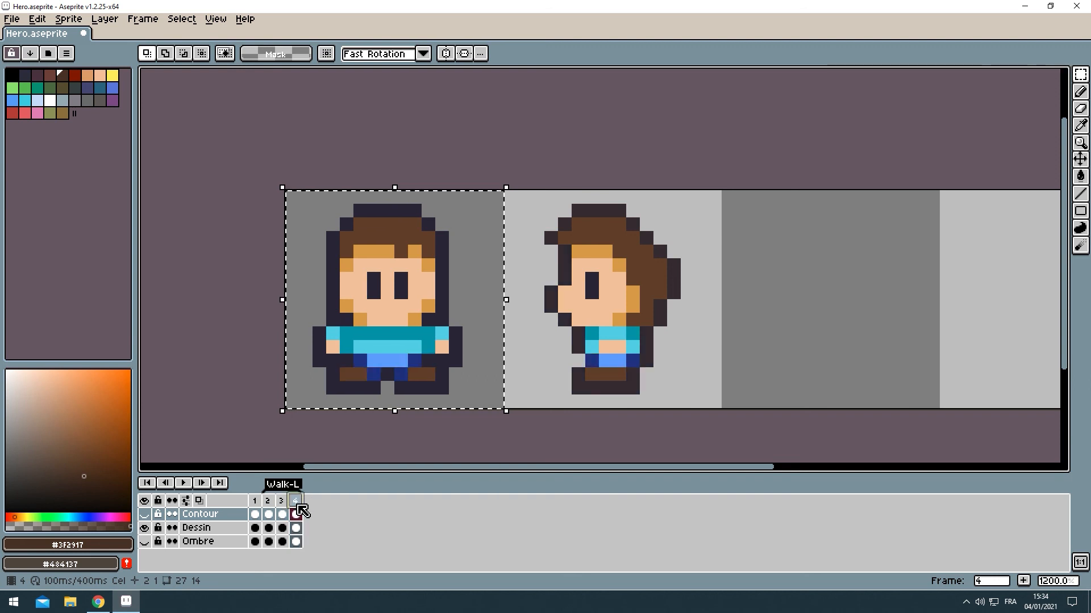
{"action": "key", "text": "alt+n"}
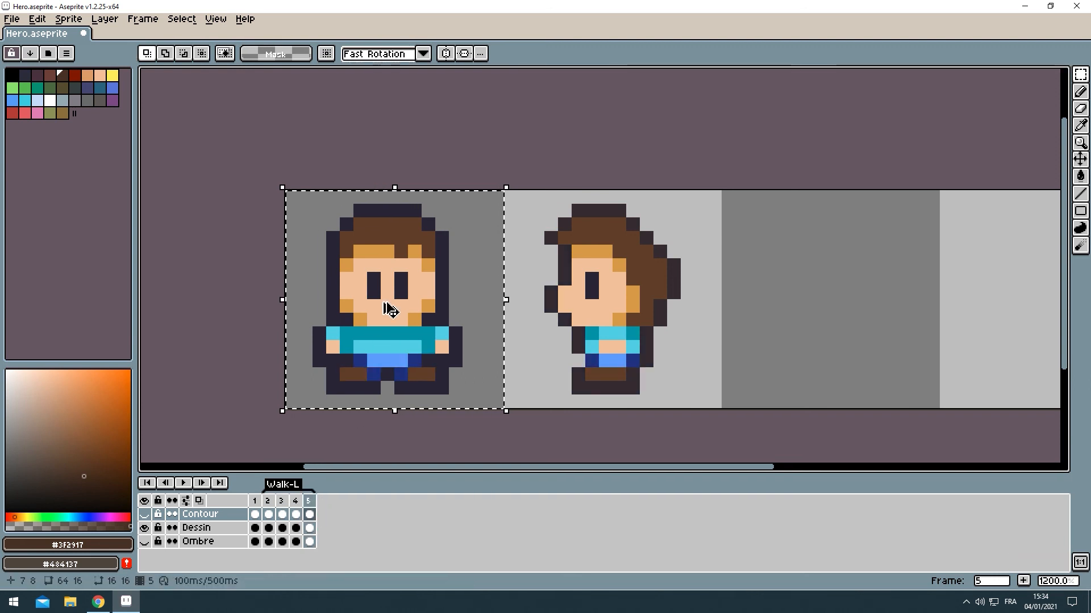
{"action": "key", "text": "ctrl+z"}
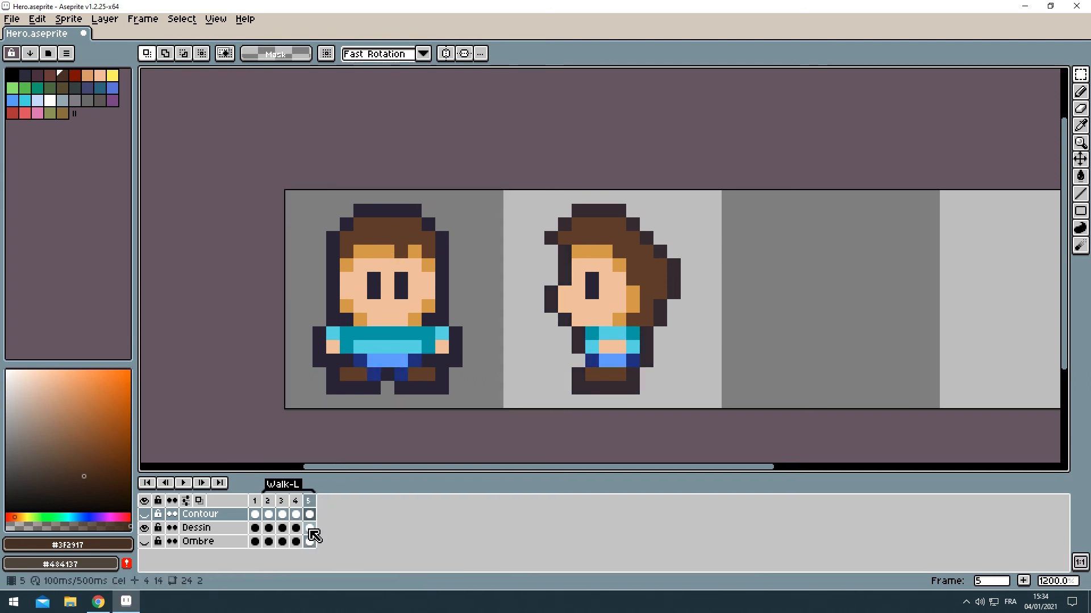
Replace the front view on frame 5 of the Dessin layer with frame 3's pose, flipped horizontally and shifted one pixel left
{"action": "left_click", "coordinate": [309, 530]}
{"action": "double_click", "coordinate": [401, 318]}
{"action": "key", "text": "Delete"}
{"action": "key", "text": "Left"}
{"action": "key", "text": "Left"}
{"action": "key", "text": "Left"}
{"action": "key", "text": "Left"}
{"action": "key", "text": "Left"}
{"action": "key", "text": "ctrl+z"}
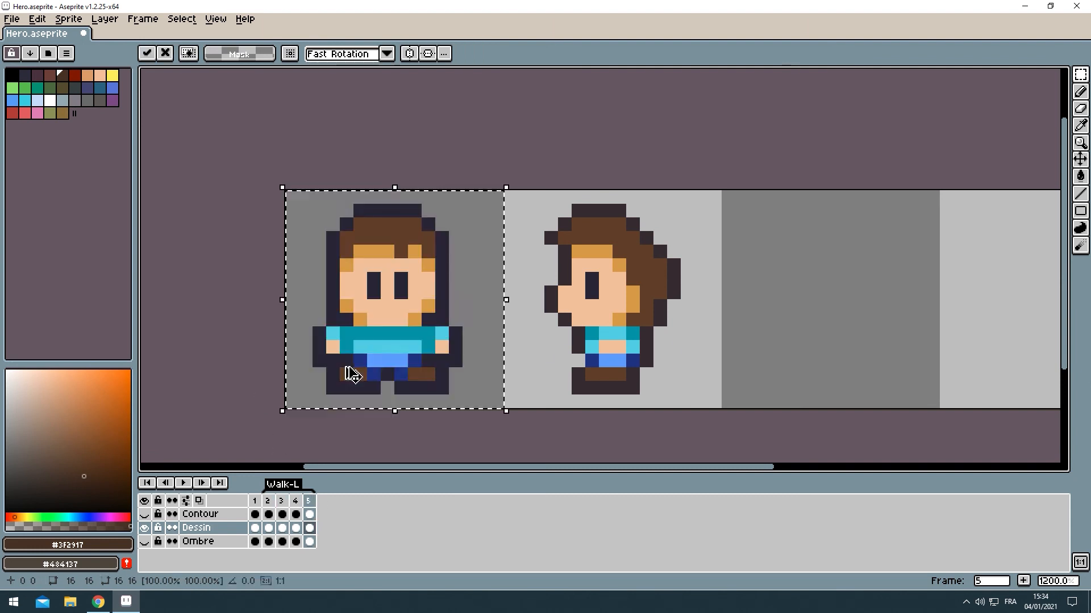
{"action": "key", "text": "ctrl+z"}
{"action": "key", "text": "ctrl+y"}
{"action": "key", "text": "ctrl+y"}
{"action": "key", "text": "ctrl+z"}
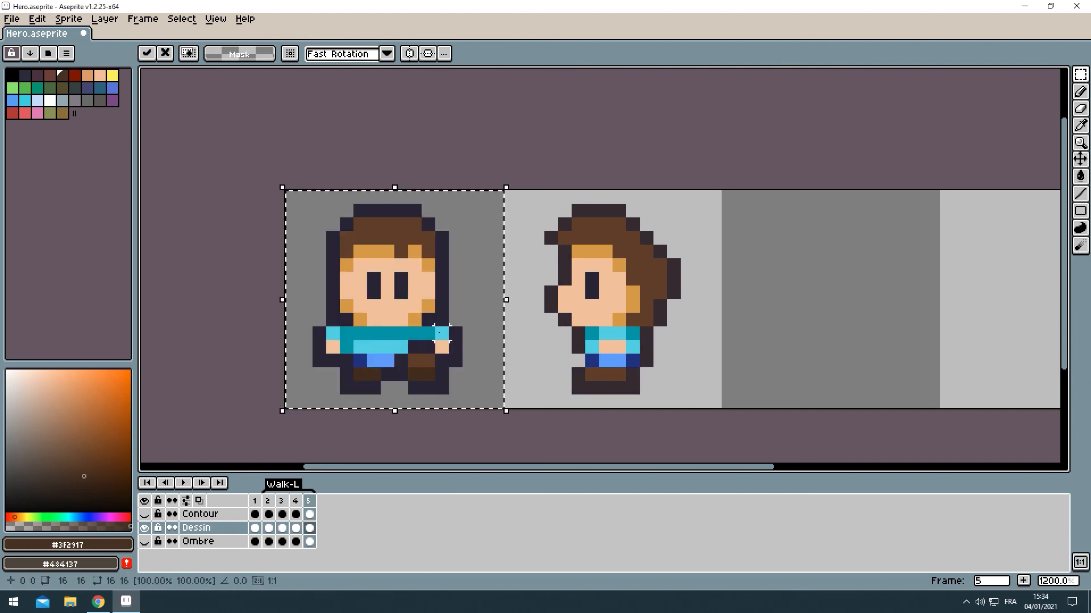
{"action": "key", "text": "Left"}
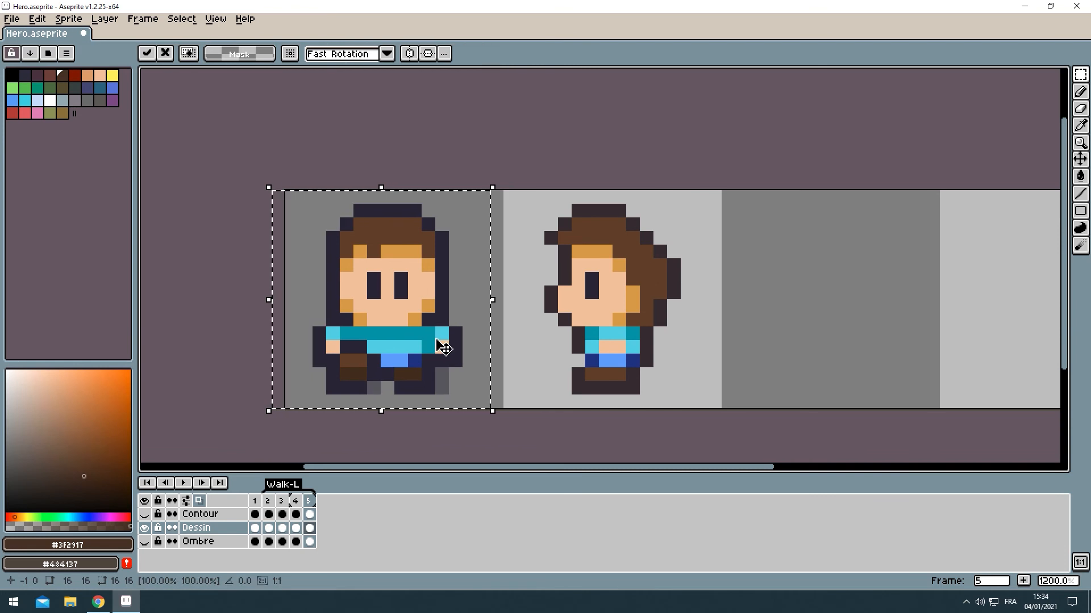
{"action": "key", "text": "ctrl+d"}
Play the Walk-L animation to review the front-view walk
{"action": "scroll", "coordinate": [426, 196], "scroll_direction": "down", "scroll_amount": 3}
{"action": "scroll", "coordinate": [383, 286], "scroll_direction": "up", "scroll_amount": 2}
{"action": "left_click_drag", "start_coordinate": [413, 320], "coordinate": [381, 370]}
{"action": "key", "text": "Return"}
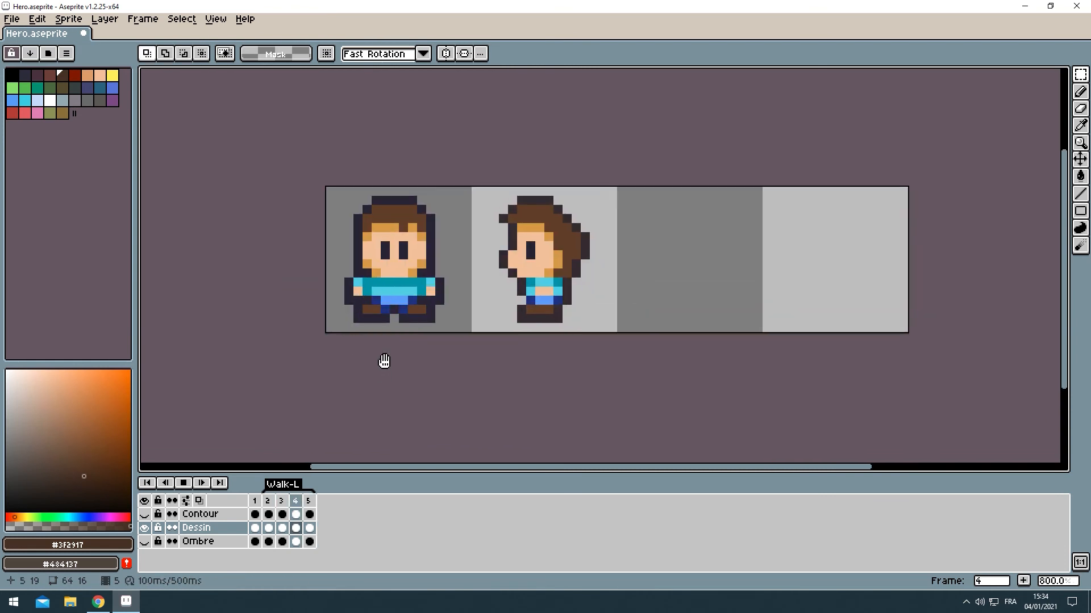
{"action": "scroll", "coordinate": [366, 273], "scroll_direction": "up", "scroll_amount": 2}
{"action": "key", "text": "Return"}
Repaint the mirrored fringe pixels of the front view on frame 5 with brown and #d69b41 to match the other frames
{"action": "scroll", "coordinate": [381, 213], "scroll_direction": "up", "scroll_amount": 2}
{"action": "key", "text": "b"}
{"action": "left_click", "coordinate": [486, 156]}
{"action": "left_click", "coordinate": [415, 165]}
{"action": "scroll", "coordinate": [411, 170], "scroll_direction": "down", "scroll_amount": 5}
Replay the Walk-L animation to check the corrected fringe and the side view's missing second stride
{"action": "key", "text": "Return"}
{"action": "scroll", "coordinate": [494, 162], "scroll_direction": "down", "scroll_amount": 1}
{"action": "left_click_drag", "start_coordinate": [553, 142], "coordinate": [527, 272]}
{"action": "scroll", "coordinate": [423, 246], "scroll_direction": "up", "scroll_amount": 1}
{"action": "scroll", "coordinate": [527, 272], "scroll_direction": "up", "scroll_amount": 1}
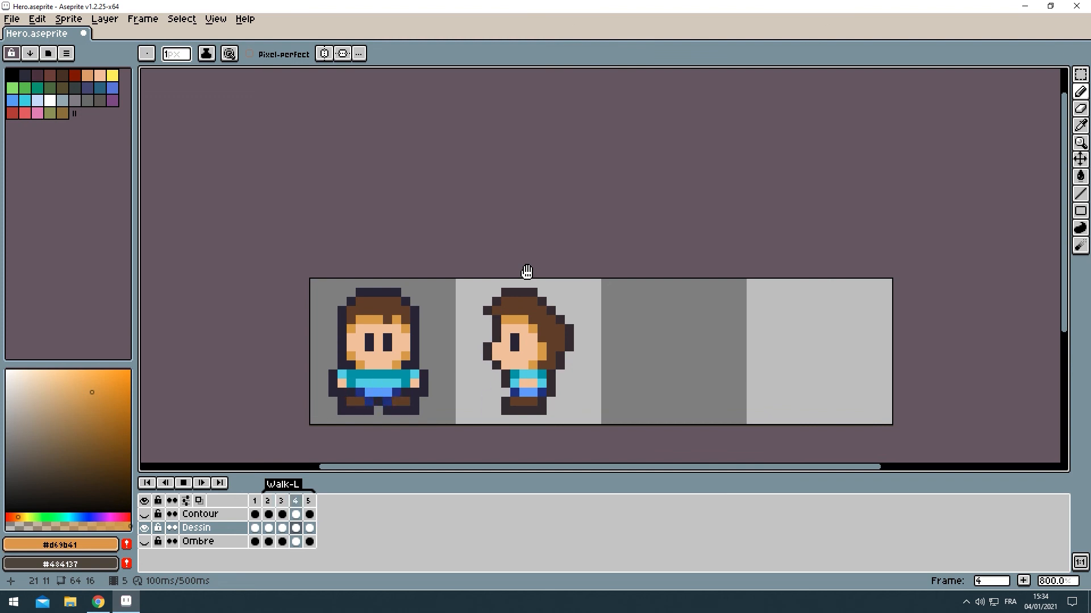
{"action": "scroll", "coordinate": [517, 346], "scroll_direction": "up", "scroll_amount": 3}
{"action": "scroll", "coordinate": [580, 236], "scroll_direction": "down", "scroll_amount": 3}
{"action": "scroll", "coordinate": [534, 323], "scroll_direction": "up", "scroll_amount": 1}
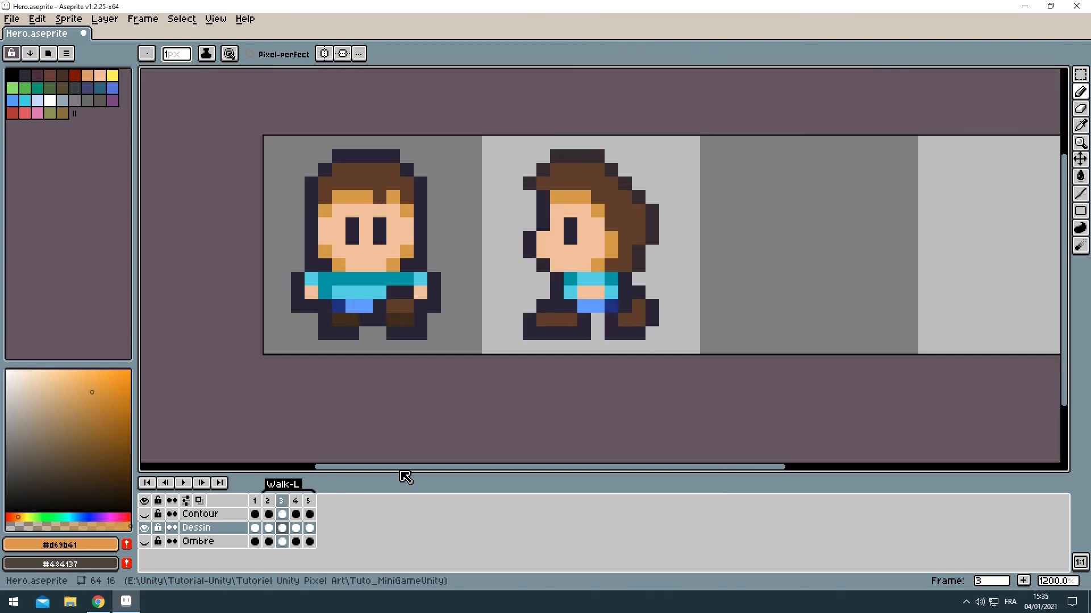
{"action": "key", "text": "Return"}
Replace the side view on frame 5 of the Dessin layer with the striding pose from frame 3
{"action": "key", "text": "m"}
{"action": "left_click", "coordinate": [309, 528]}
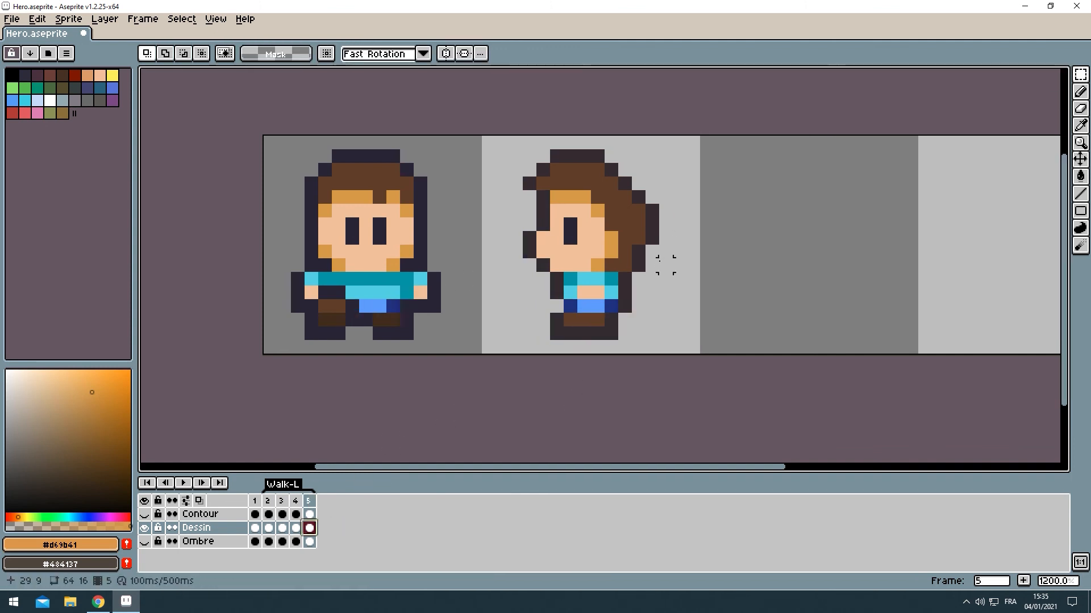
{"action": "double_click", "coordinate": [665, 266]}
{"action": "key", "text": "ctrl+v"}
{"action": "key", "text": "ctrl+z"}
{"action": "key", "text": "ctrl+v"}
{"action": "key", "text": "ctrl+d"}
Play the Walk-L animation to review the front and side walks together
{"action": "key", "text": "Return"}
{"action": "scroll", "coordinate": [736, 219], "scroll_direction": "down", "scroll_amount": 6}
{"action": "scroll", "coordinate": [407, 319], "scroll_direction": "up", "scroll_amount": 4}
{"action": "scroll", "coordinate": [406, 331], "scroll_direction": "down", "scroll_amount": 2}
{"action": "key", "text": "b"}
{"action": "scroll", "coordinate": [406, 332], "scroll_direction": "up", "scroll_amount": 1}
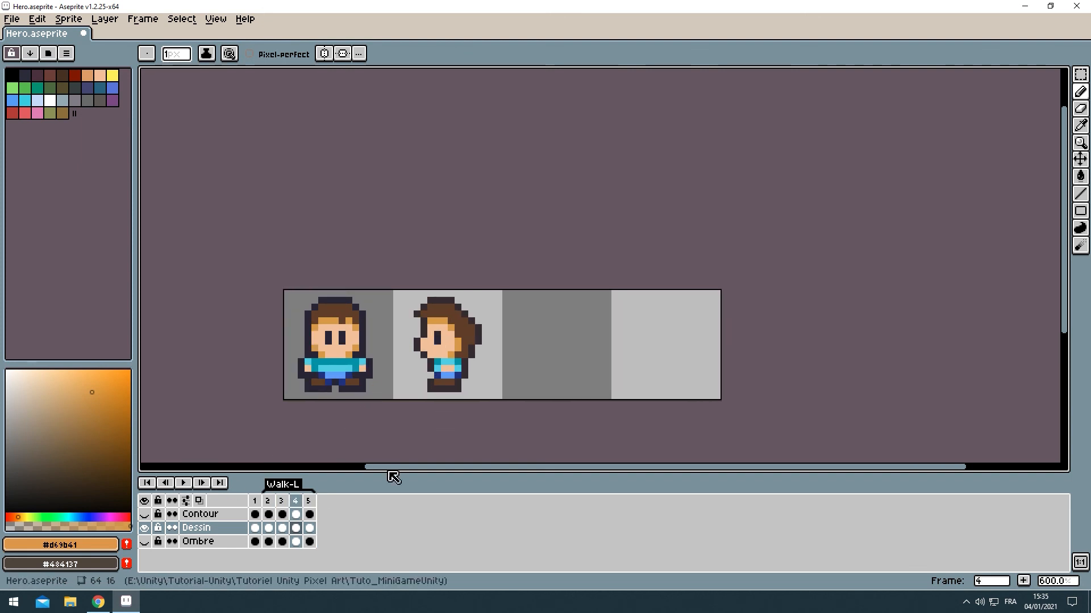
{"action": "scroll", "coordinate": [341, 370], "scroll_direction": "up", "scroll_amount": 4}
{"action": "scroll", "coordinate": [695, 261], "scroll_direction": "down", "scroll_amount": 1}
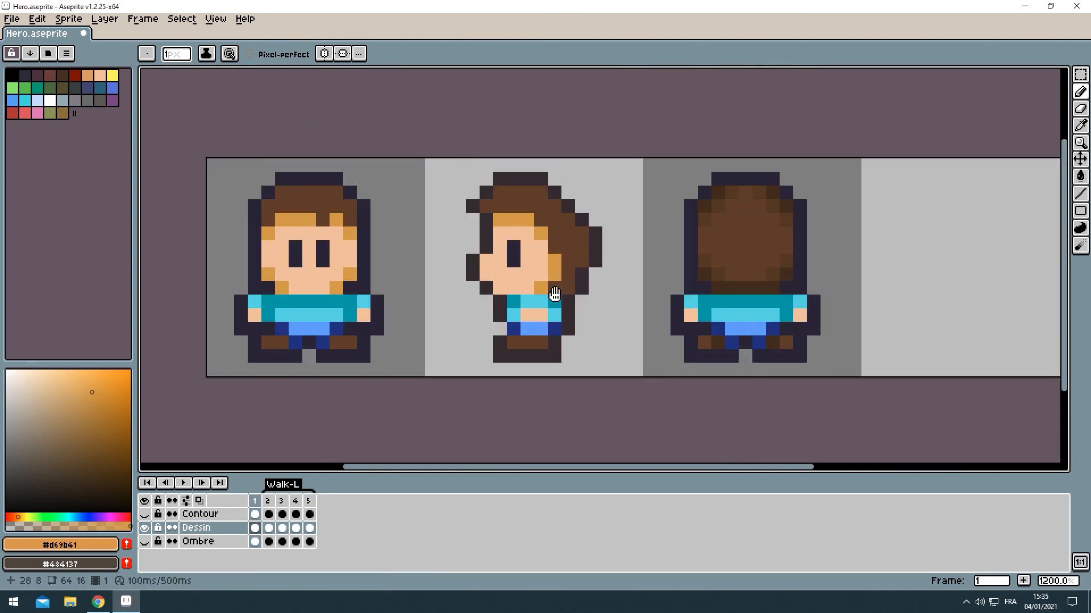
Copy the back view from frame 1 into the third sprite cell of frames 2 and 3
{"action": "key", "text": "m"}
{"action": "key", "text": "Right"}
{"action": "key", "text": "ctrl+v"}
{"action": "left_click", "coordinate": [818, 235]}
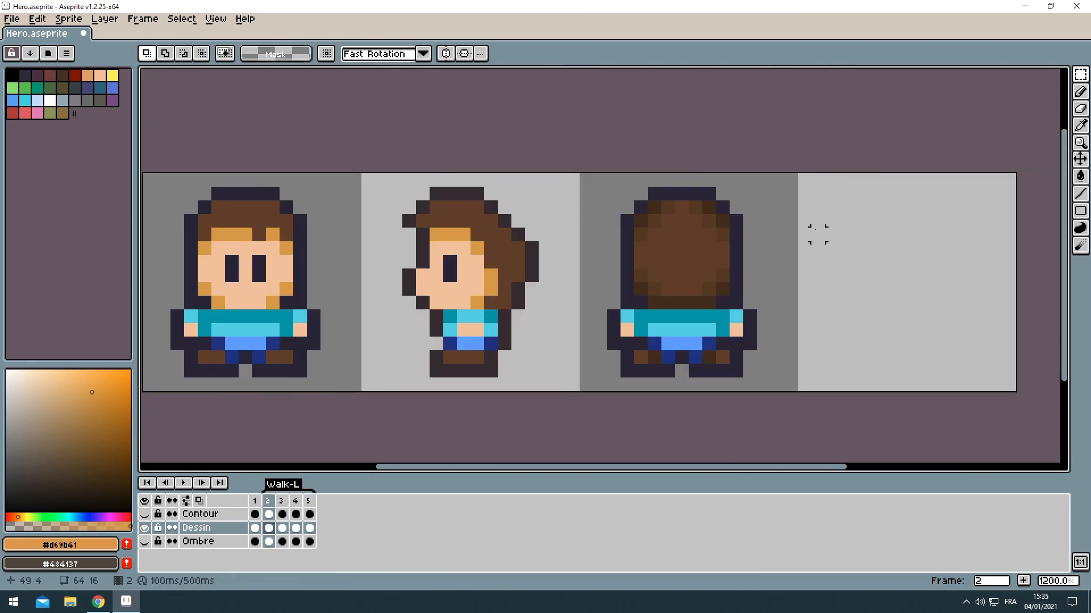
{"action": "key", "text": "Right"}
{"action": "key", "text": "ctrl+v"}
{"action": "left_click", "coordinate": [831, 246]}
Shift the outer part of the back view's left-hand shoe one pixel inward on frame 3 and shade the shoes with #3f2917
{"action": "scroll", "coordinate": [688, 331], "scroll_direction": "up", "scroll_amount": 2}
{"action": "left_click_drag", "start_coordinate": [593, 383], "coordinate": [629, 412]}
{"action": "key", "text": "ctrl+v"}
{"action": "left_click", "coordinate": [779, 379]}
{"action": "key", "text": "b"}
{"action": "left_click", "coordinate": [651, 389], "text": "alt"}
{"action": "left_click", "coordinate": [623, 384]}
{"action": "scroll", "coordinate": [759, 265], "scroll_direction": "down", "scroll_amount": 5}
{"action": "scroll", "coordinate": [811, 279], "scroll_direction": "up", "scroll_amount": 4}
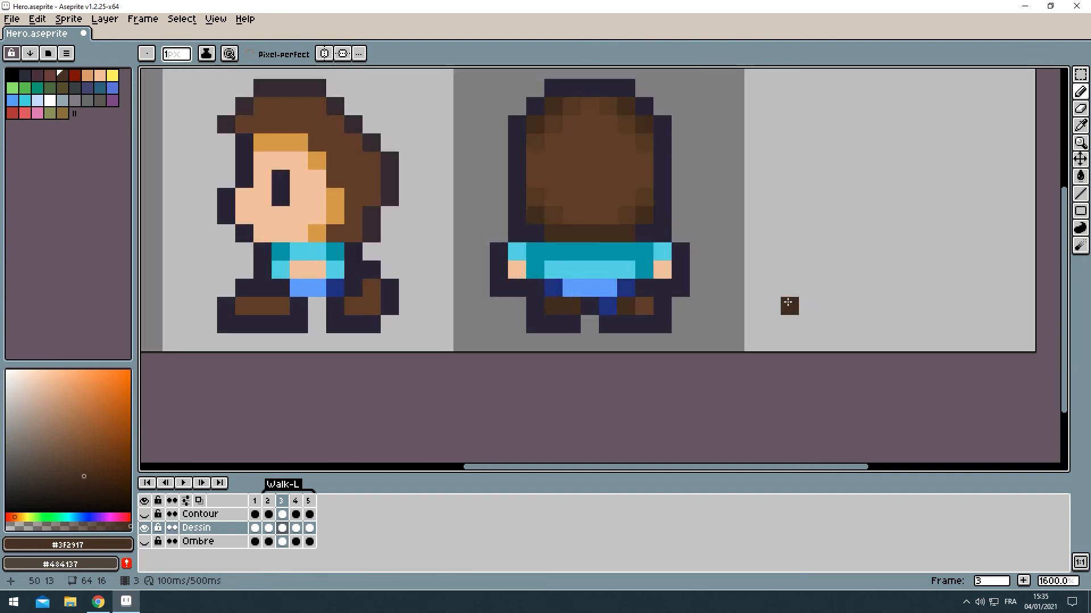
{"action": "scroll", "coordinate": [541, 307], "scroll_direction": "up", "scroll_amount": 1}
{"action": "scroll", "coordinate": [664, 307], "scroll_direction": "down", "scroll_amount": 2}
{"action": "scroll", "coordinate": [642, 311], "scroll_direction": "up", "scroll_amount": 1}
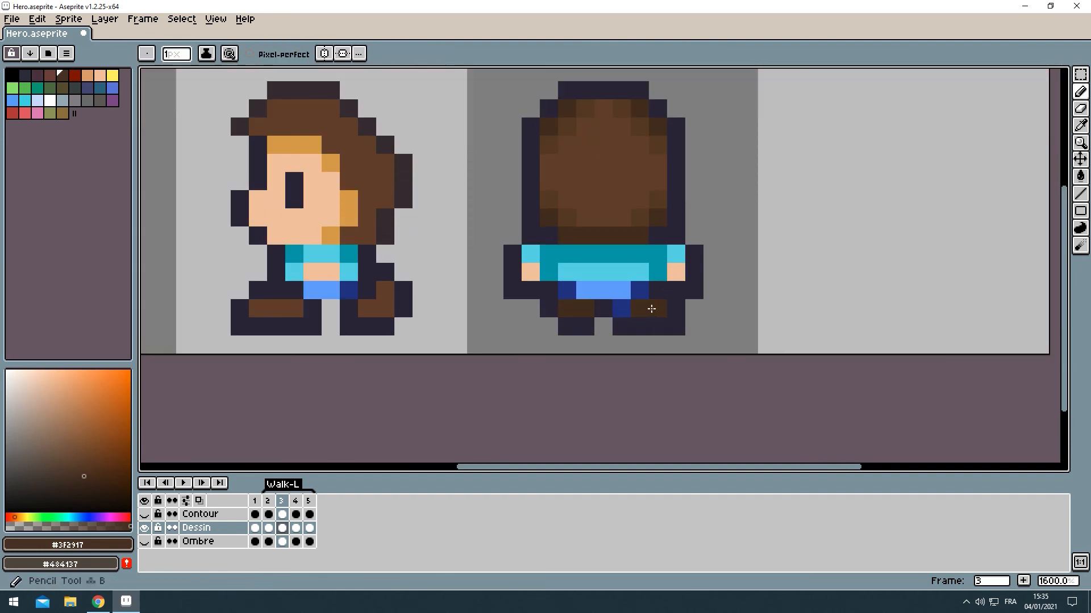
Cover the blue pixel beside the back view's right-hand shoe on frame 3 with #222034
{"action": "key", "text": "b"}
{"action": "left_click", "coordinate": [642, 327], "text": "alt"}
{"action": "left_click", "coordinate": [622, 310]}
{"action": "scroll", "coordinate": [705, 309], "scroll_direction": "down", "scroll_amount": 3}
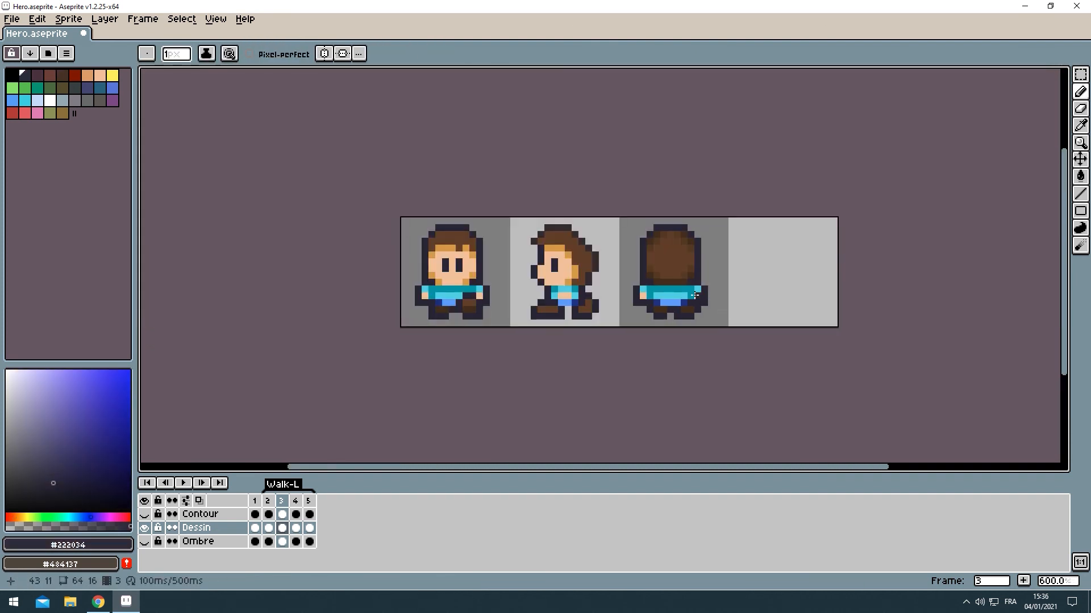
Narrow the back view's shoes on frame 3 by erasing surplus outline pixels and filling the gap between them with #222034
{"action": "scroll", "coordinate": [689, 293], "scroll_direction": "up", "scroll_amount": 1}
{"action": "scroll", "coordinate": [619, 334], "scroll_direction": "up", "scroll_amount": 5}
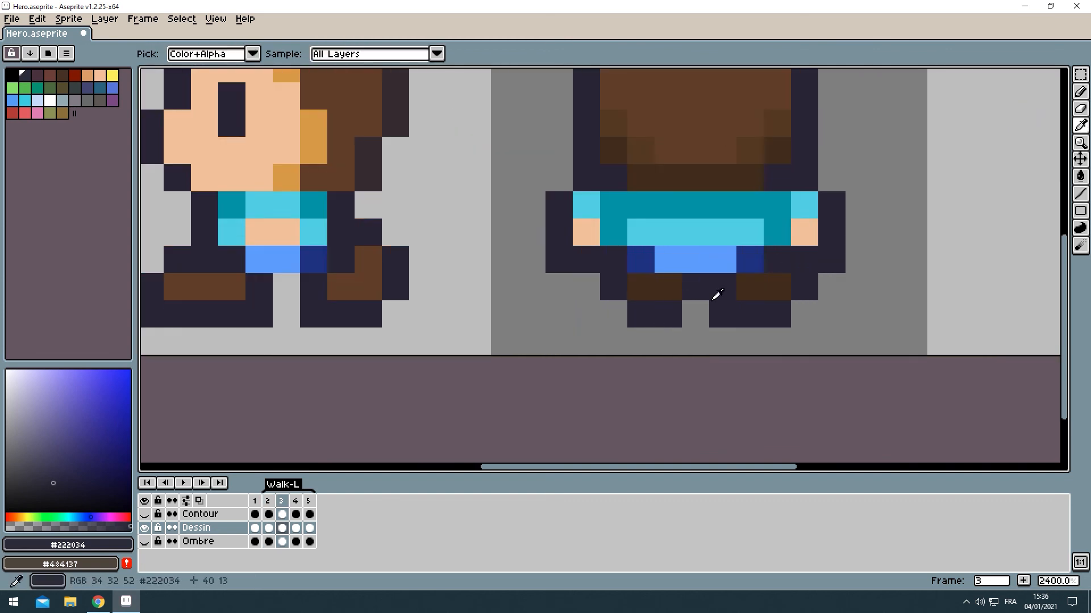
{"action": "key", "text": "e"}
{"action": "left_click", "coordinate": [670, 314]}
{"action": "left_click_drag", "start_coordinate": [694, 312], "coordinate": [808, 290]}
{"action": "key", "text": "b"}
{"action": "left_click", "coordinate": [728, 294]}
{"action": "scroll", "coordinate": [795, 284], "scroll_direction": "down", "scroll_amount": 1}
{"action": "scroll", "coordinate": [591, 321], "scroll_direction": "down", "scroll_amount": 3}
{"action": "scroll", "coordinate": [551, 332], "scroll_direction": "up", "scroll_amount": 3}
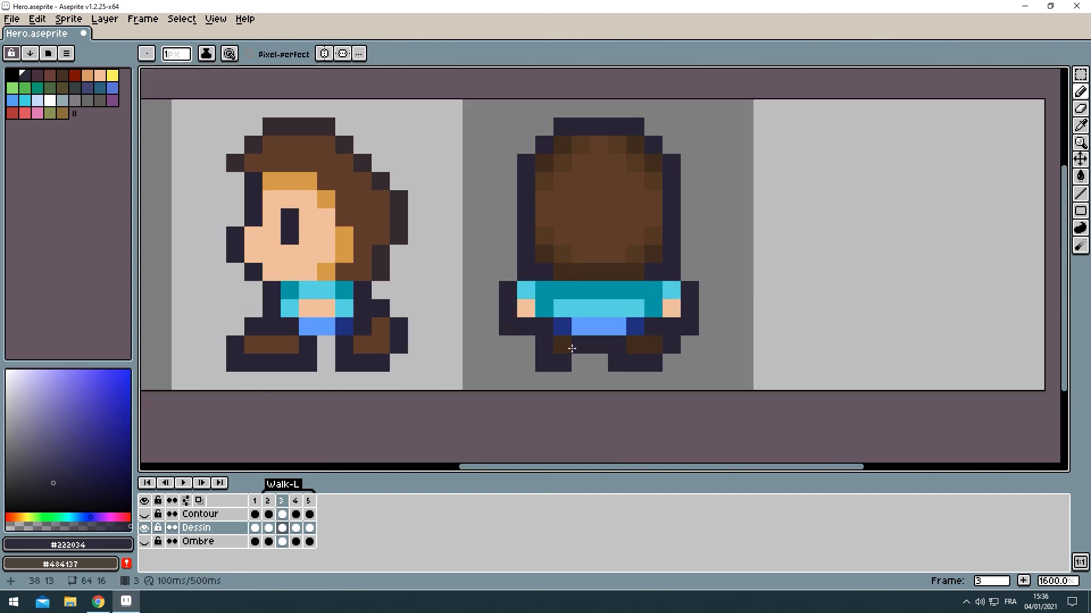
Retouch the inner edge of the back view's left-hand shoe on frame 3 by adding and erasing single outline pixels
{"action": "left_click", "coordinate": [580, 362]}
{"action": "scroll", "coordinate": [653, 328], "scroll_direction": "down", "scroll_amount": 1}
{"action": "scroll", "coordinate": [641, 329], "scroll_direction": "up", "scroll_amount": 2}
{"action": "key", "text": "e"}
{"action": "left_click", "coordinate": [590, 378]}
{"action": "scroll", "coordinate": [699, 389], "scroll_direction": "down", "scroll_amount": 3}
Paste the standing back view into the third sprite cell of frame 4
{"action": "left_click", "coordinate": [1080, 75]}
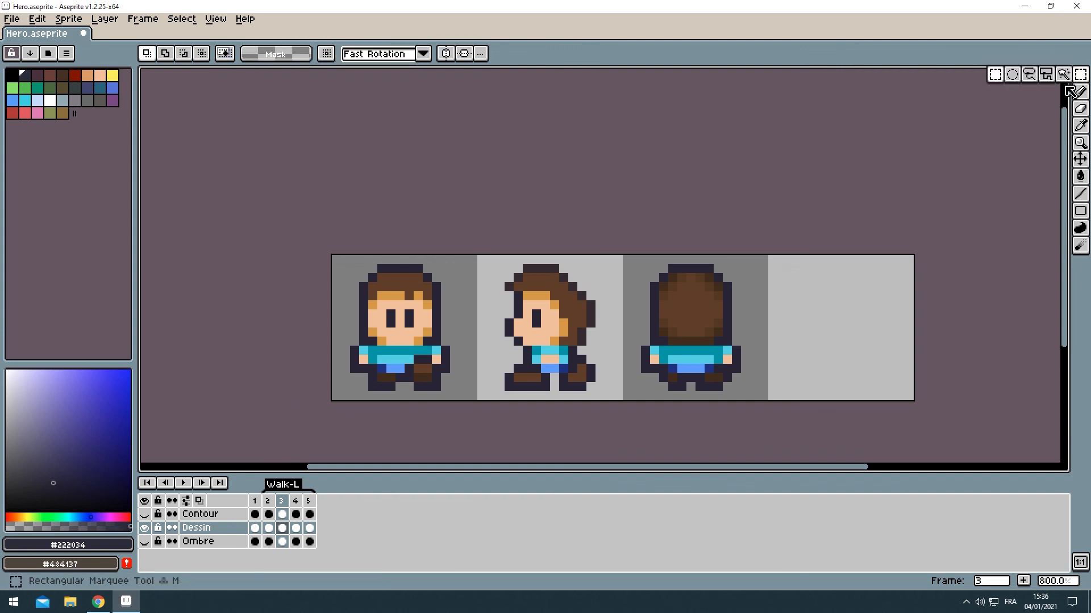
{"action": "left_click", "coordinate": [291, 387]}
{"action": "key", "text": "Right"}
{"action": "key", "text": "Left"}
{"action": "key", "text": "Left"}
{"action": "key", "text": "Left"}
{"action": "key", "text": "Right"}
{"action": "key", "text": "ctrl+v"}
{"action": "left_click", "coordinate": [455, 275]}
Place frame 3's back view in the third cell of frame 5, flipped horizontally and shifted one pixel left
{"action": "key", "text": "Right"}
{"action": "scroll", "coordinate": [737, 344], "scroll_direction": "up", "scroll_amount": 3}
{"action": "left_click_drag", "start_coordinate": [431, 204], "coordinate": [704, 341]}
{"action": "left_click", "coordinate": [760, 286]}
{"action": "left_click_drag", "start_coordinate": [778, 201], "coordinate": [378, 381]}
{"action": "key", "text": "shift+h"}
{"action": "key", "text": "Left"}
{"action": "left_click", "coordinate": [826, 208]}
Play the Walk-L animation to review the back-view walk
{"action": "scroll", "coordinate": [826, 208], "scroll_direction": "down", "scroll_amount": 3}
{"action": "left_click_drag", "start_coordinate": [826, 208], "coordinate": [537, 323]}
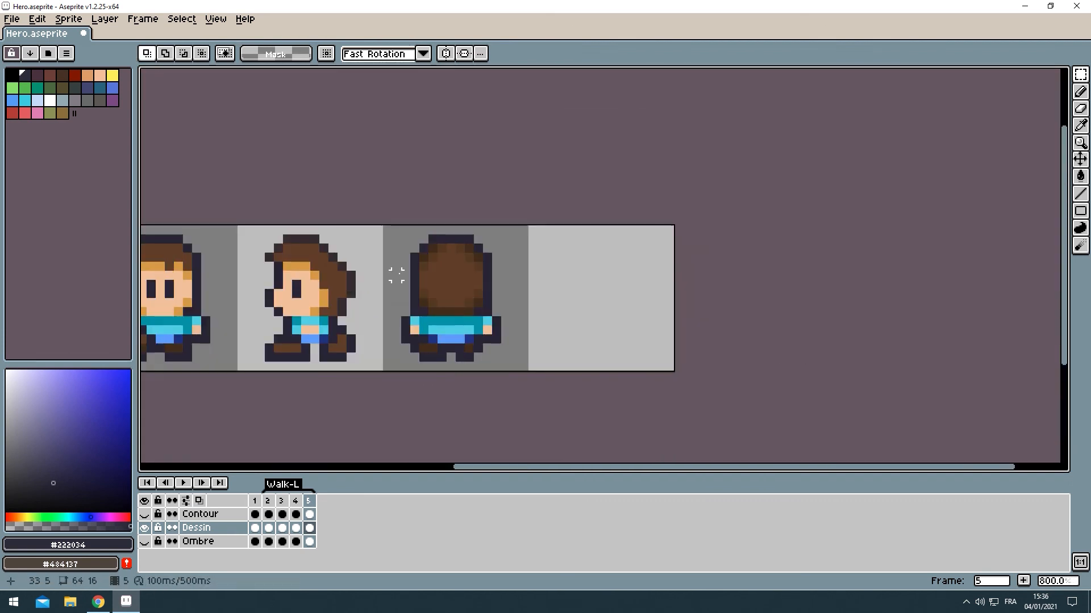
{"action": "scroll", "coordinate": [399, 271], "scroll_direction": "down", "scroll_amount": 3}
{"action": "scroll", "coordinate": [394, 309], "scroll_direction": "up", "scroll_amount": 6}
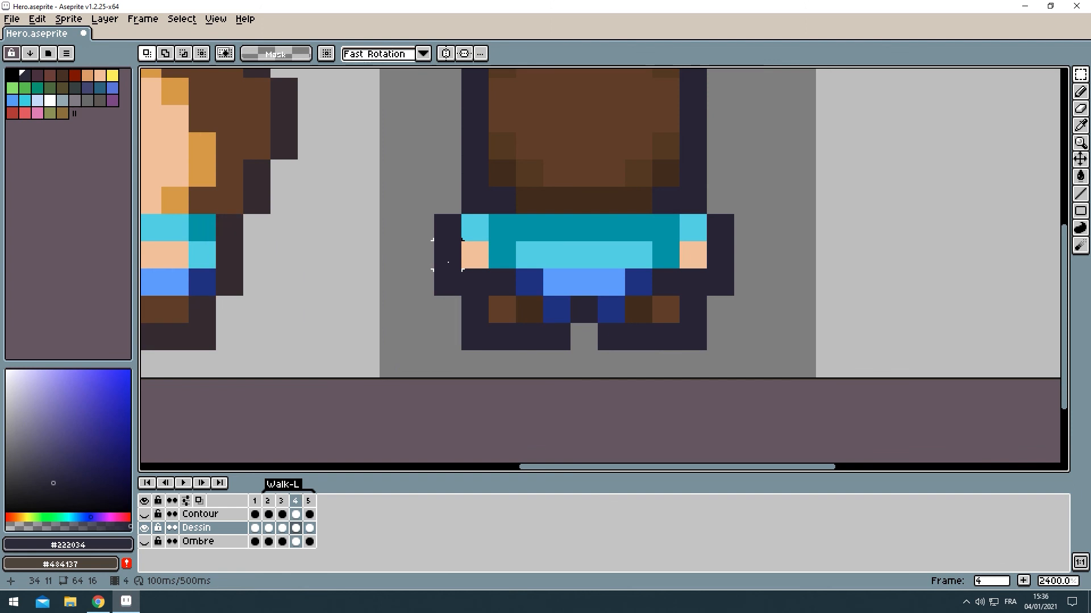
{"action": "key", "text": "Return"}
Erase the back view's left-hand shoe on frame 3 and close the lower edge with a #222034 outline
{"action": "scroll", "coordinate": [607, 283], "scroll_direction": "up", "scroll_amount": 1}
{"action": "key", "text": "e"}
{"action": "left_click", "coordinate": [503, 323]}
{"action": "key", "text": "alt+space"}
{"action": "left_click", "coordinate": [537, 323], "text": "alt"}
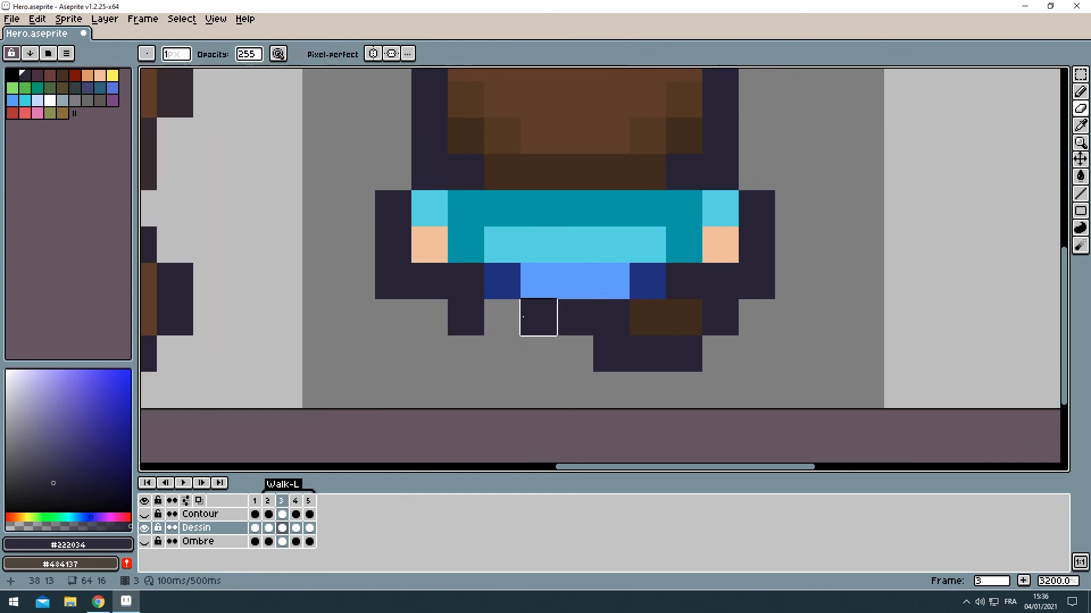
{"action": "key", "text": "b"}
{"action": "left_click", "coordinate": [503, 319]}
{"action": "scroll", "coordinate": [450, 309], "scroll_direction": "down", "scroll_amount": 3}
{"action": "scroll", "coordinate": [549, 316], "scroll_direction": "up", "scroll_amount": 1}
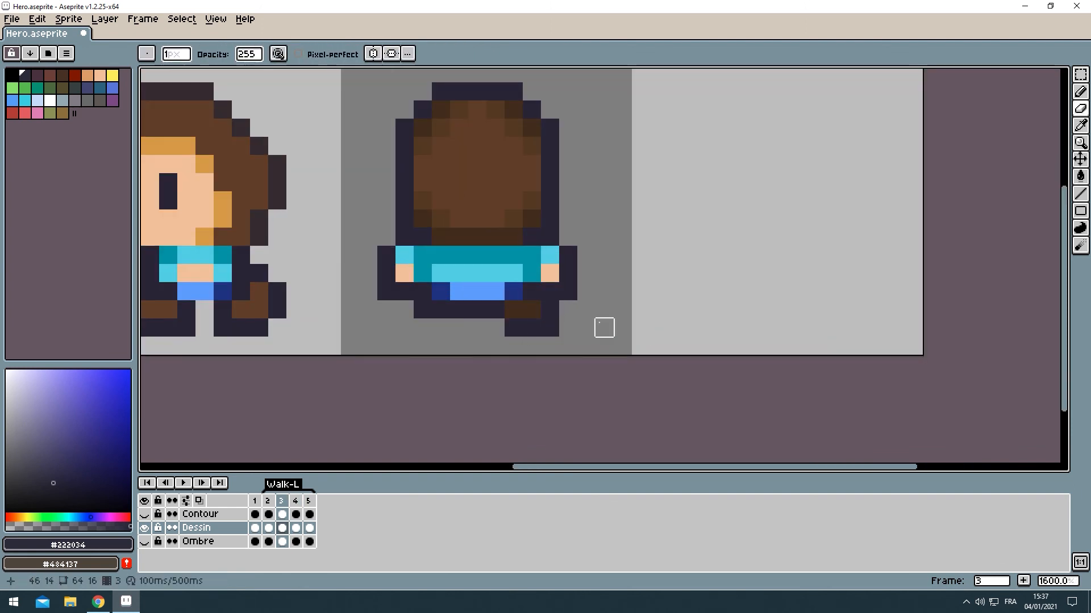
Extend the back view's right-hand shoe upward on frame 3 with #3f2917 and a #222034 top outline, removing its outer bottom corner pixel
{"action": "left_click", "coordinate": [550, 328]}
{"action": "scroll", "coordinate": [635, 321], "scroll_direction": "down", "scroll_amount": 3}
{"action": "scroll", "coordinate": [608, 313], "scroll_direction": "up", "scroll_amount": 5}
{"action": "left_click", "coordinate": [534, 327], "text": "alt"}
{"action": "key", "text": "b"}
{"action": "mouse_move", "coordinate": [524, 293]}
{"action": "left_mouse_down"}
{"action": "mouse_move", "coordinate": [550, 292]}
{"action": "mouse_move", "coordinate": [549, 352]}
{"action": "mouse_move", "coordinate": [550, 264]}
{"action": "left_mouse_up"}
{"action": "left_click", "coordinate": [555, 367], "text": "alt"}
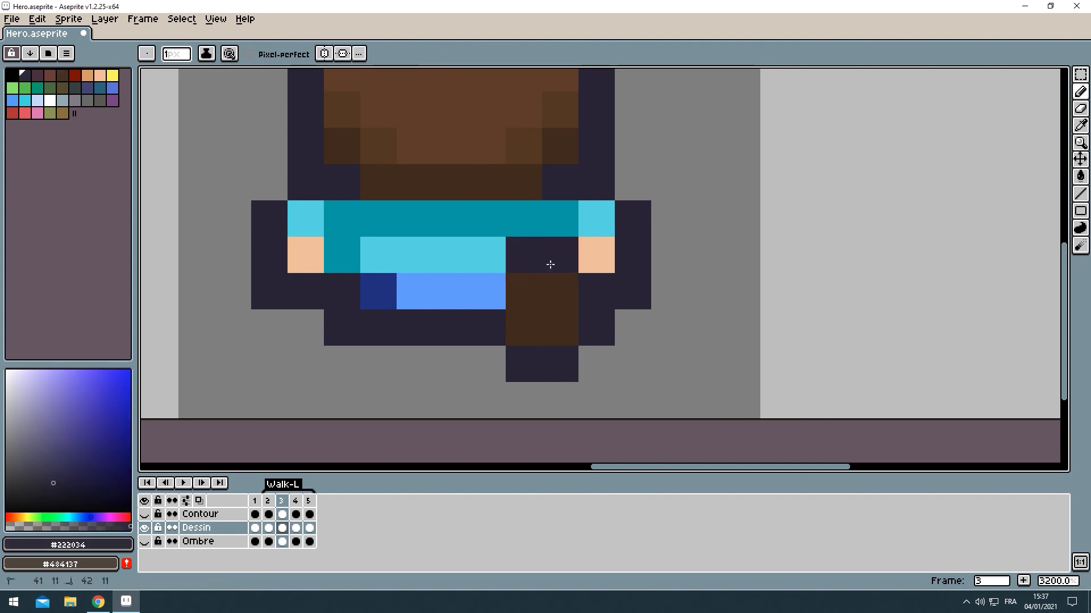
Draw the back view's left-hand shoe on frame 3 in the other shoe's dark brown with a #222034 outline
{"action": "left_click", "coordinate": [492, 299]}
{"action": "scroll", "coordinate": [539, 323], "scroll_direction": "down", "scroll_amount": 3}
{"action": "scroll", "coordinate": [519, 333], "scroll_direction": "up", "scroll_amount": 3}
{"action": "left_click", "coordinate": [566, 318], "text": "alt"}
{"action": "left_click", "coordinate": [475, 319], "text": "alt"}
{"action": "mouse_move", "coordinate": [423, 335]}
{"action": "left_mouse_down"}
{"action": "mouse_move", "coordinate": [462, 342]}
{"action": "mouse_move", "coordinate": [394, 350]}
{"action": "left_mouse_up"}
{"action": "scroll", "coordinate": [511, 314], "scroll_direction": "down", "scroll_amount": 6}
{"action": "scroll", "coordinate": [588, 314], "scroll_direction": "up", "scroll_amount": 3}
{"action": "scroll", "coordinate": [602, 329], "scroll_direction": "down", "scroll_amount": 3}
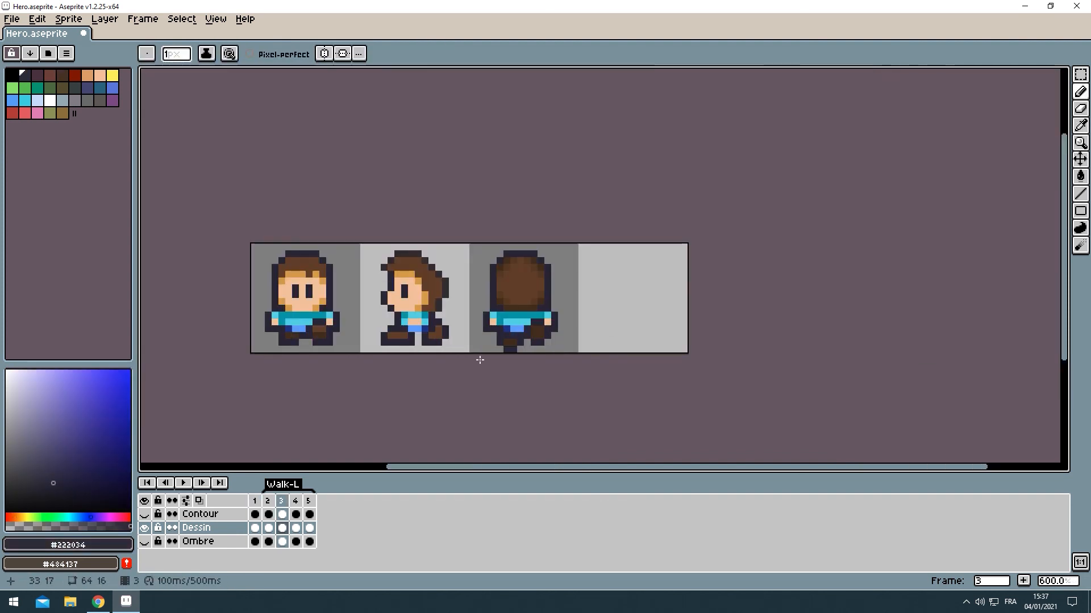
Erase the surplus pixels beneath the back view's left-hand shoe on frame 3
{"action": "scroll", "coordinate": [479, 358], "scroll_direction": "up", "scroll_amount": 4}
{"action": "key", "text": "e"}
{"action": "left_click_drag", "start_coordinate": [603, 341], "coordinate": [636, 341]}
{"action": "scroll", "coordinate": [659, 333], "scroll_direction": "down", "scroll_amount": 5}
{"action": "scroll", "coordinate": [705, 336], "scroll_direction": "up", "scroll_amount": 2}
Replace the back view's lower body on frame 5 with frame 3's 11 by 5 pixel lower body, flipped horizontally
{"action": "left_click", "coordinate": [1080, 75]}
{"action": "scroll", "coordinate": [701, 312], "scroll_direction": "up", "scroll_amount": 3}
{"action": "mouse_move", "coordinate": [493, 270]}
{"action": "left_mouse_down"}
{"action": "mouse_move", "coordinate": [746, 357]}
{"action": "mouse_move", "coordinate": [765, 377]}
{"action": "left_mouse_up"}
{"action": "key", "text": "ctrl+c"}
{"action": "key", "text": "ctrl+d"}
{"action": "key", "text": "Right"}
{"action": "key", "text": "Right"}
{"action": "left_click_drag", "start_coordinate": [493, 268], "coordinate": [766, 378]}
{"action": "key", "text": "Delete"}
{"action": "key", "text": "ctrl+v"}
{"action": "key", "text": "F3"}
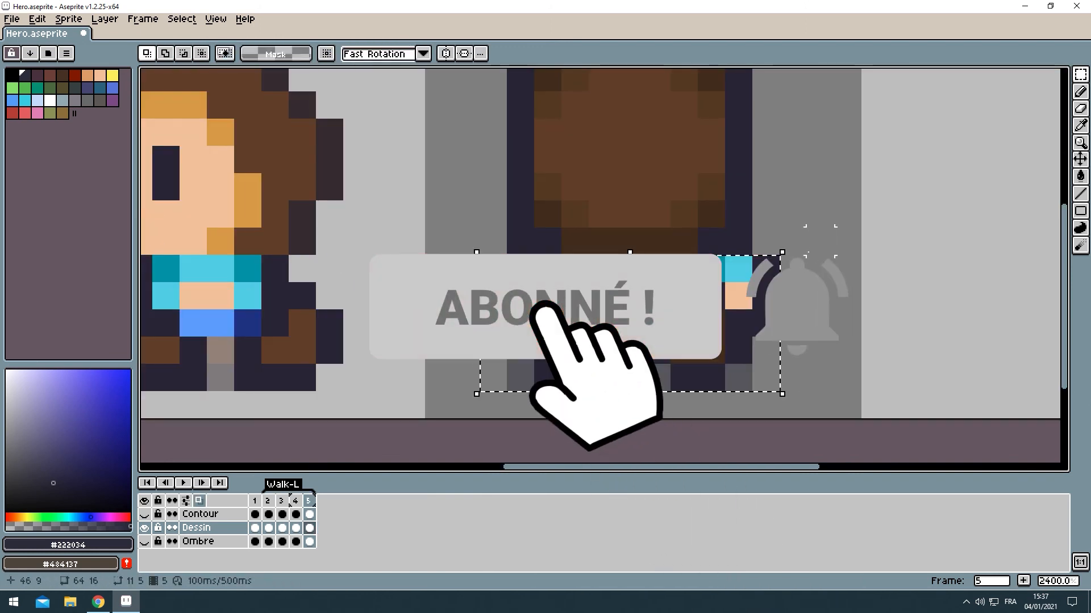
{"action": "key", "text": "shift+h"}
{"action": "key", "text": "ctrl+d"}
{"action": "key", "text": "F3"}
Play the Walk-L animation to check the back view's redrawn feet
{"action": "scroll", "coordinate": [611, 329], "scroll_direction": "down", "scroll_amount": 6}
{"action": "key", "text": "Return"}
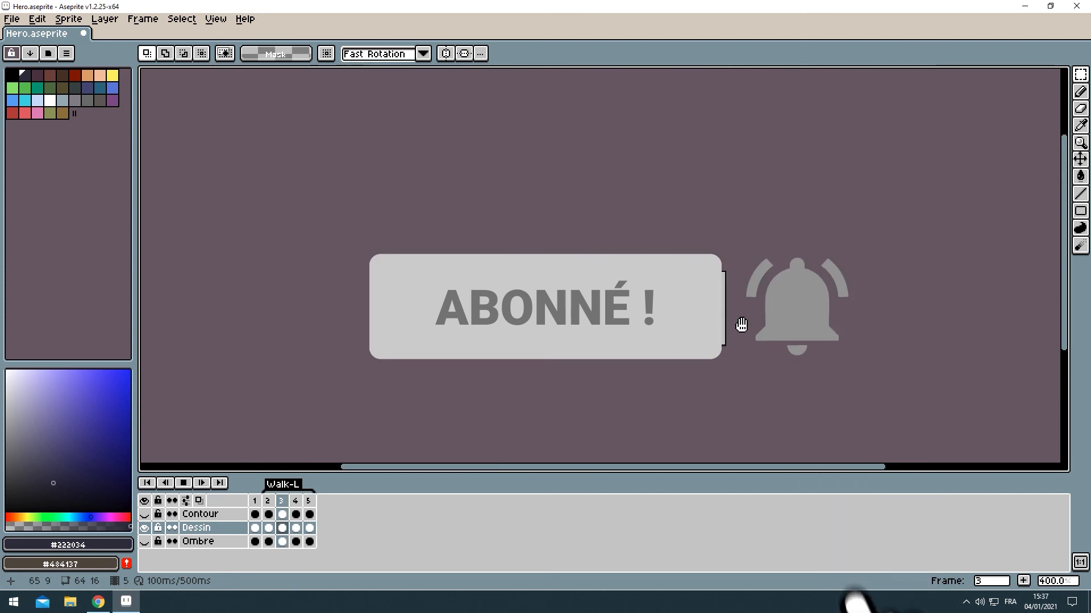
{"action": "scroll", "coordinate": [773, 248], "scroll_direction": "up", "scroll_amount": 2}
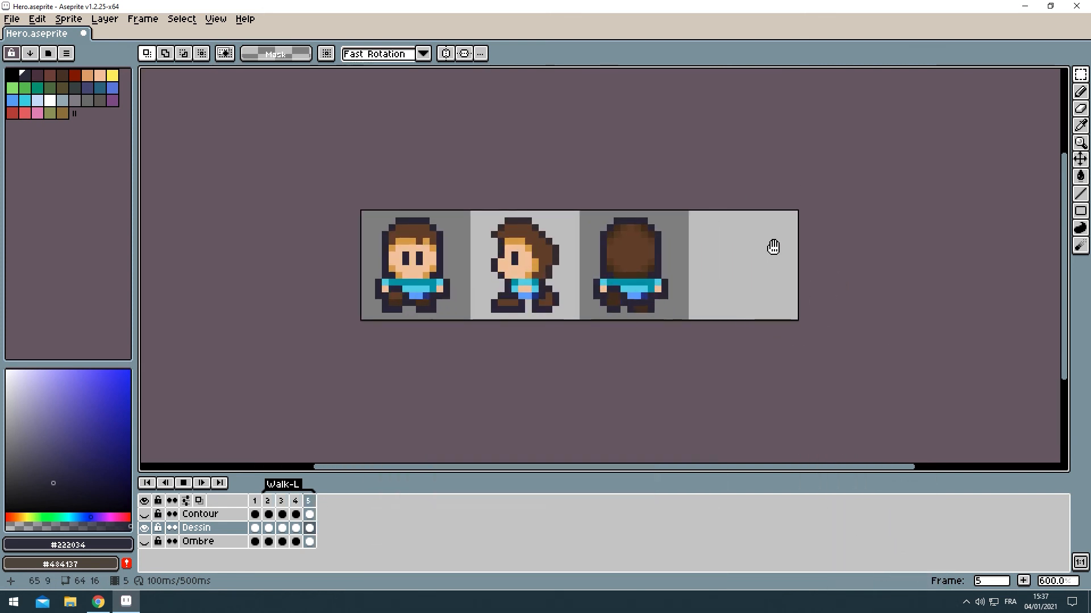